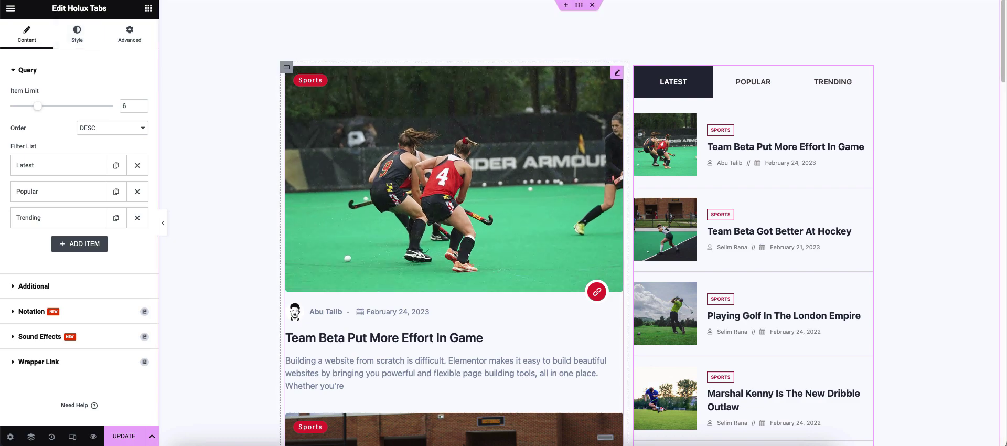
- Set the left post container's layout width to 80%
left_click(287, 66)
left_click(25, 34)
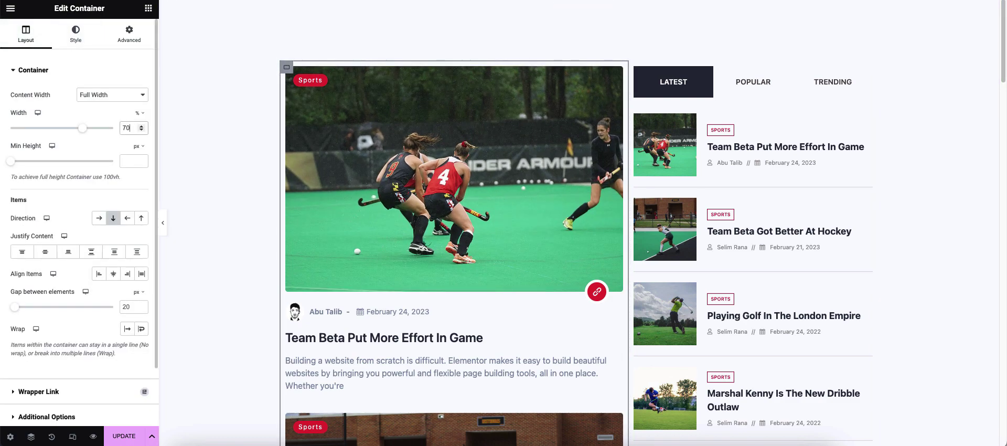
type("80")
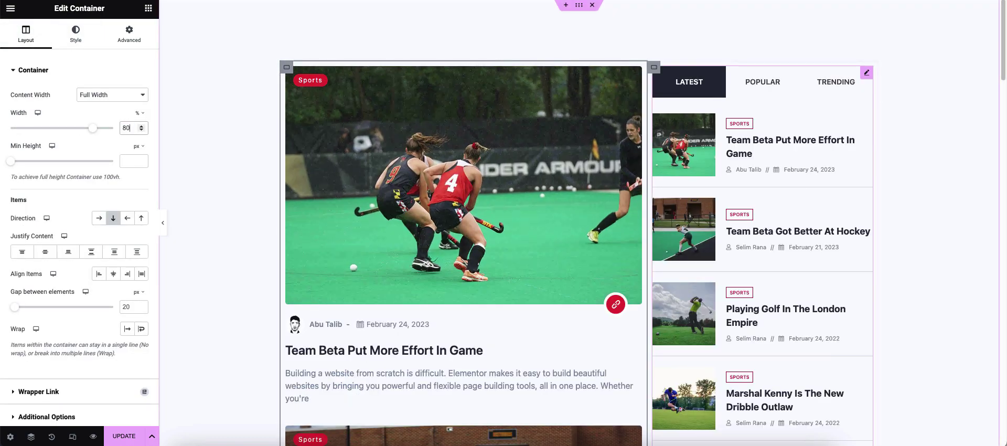
- Give the Holux Tabs post list a 30 px left margin and save the template
left_click(867, 72)
left_click(129, 34)
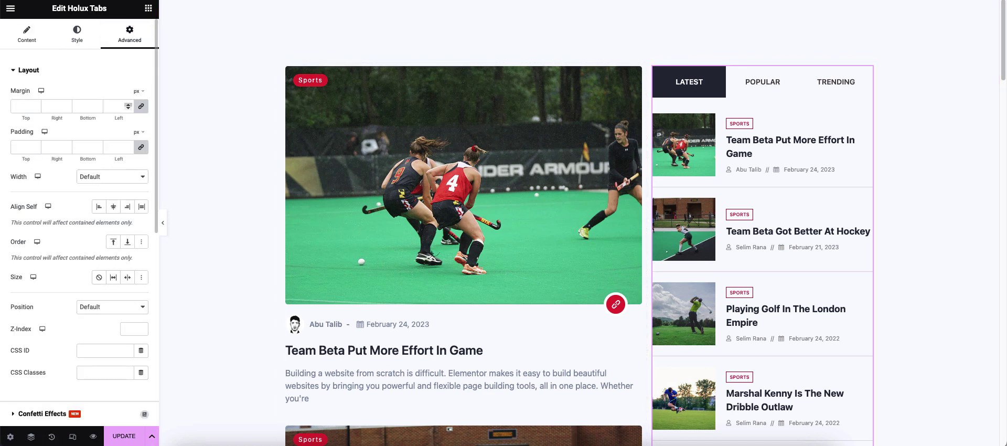
type("30")
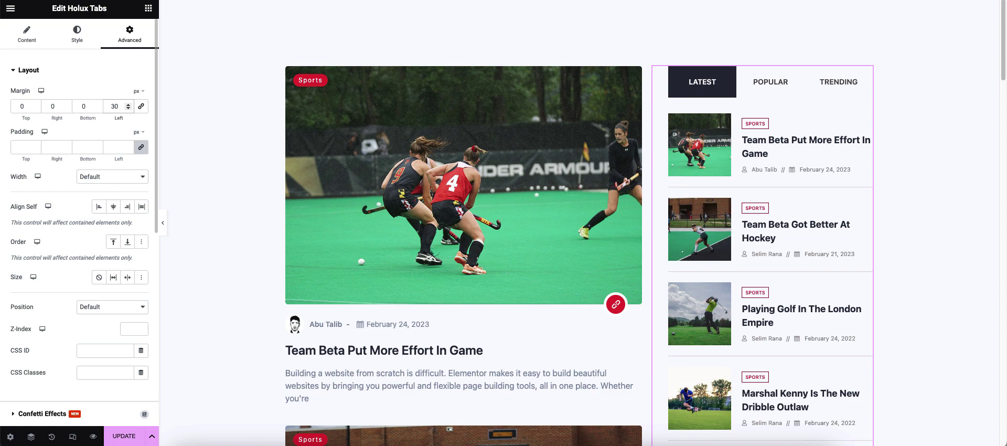
left_click(124, 436)
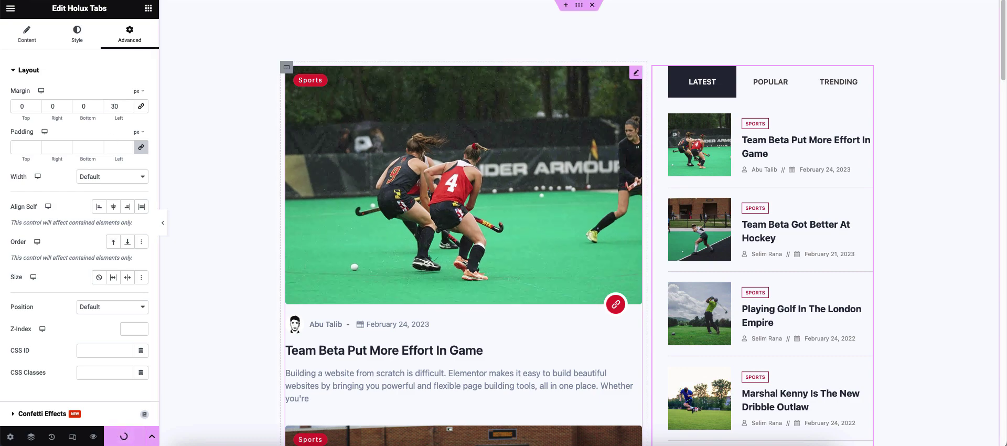
- Add an empty container below the sidebar and drop a Newsletter signup widget into it
scroll(463, 223, "down", 10)
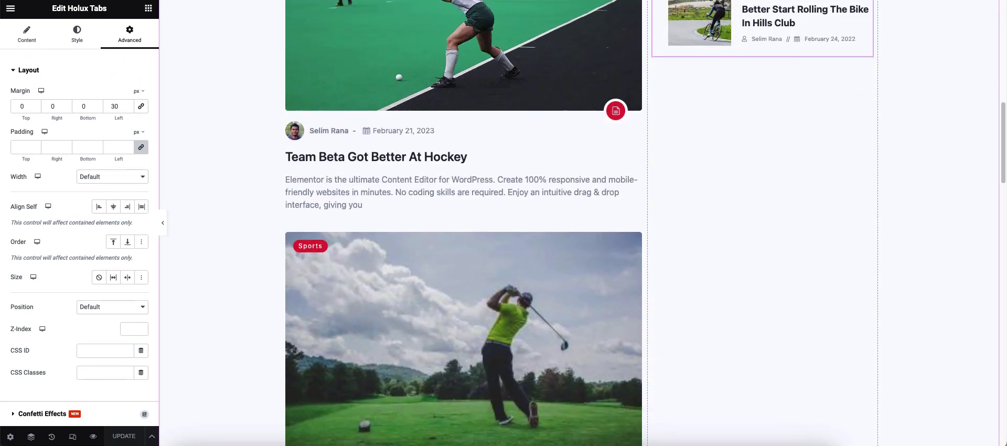
left_click(149, 7)
left_click_drag(42, 117, 762, 90)
left_click(149, 8)
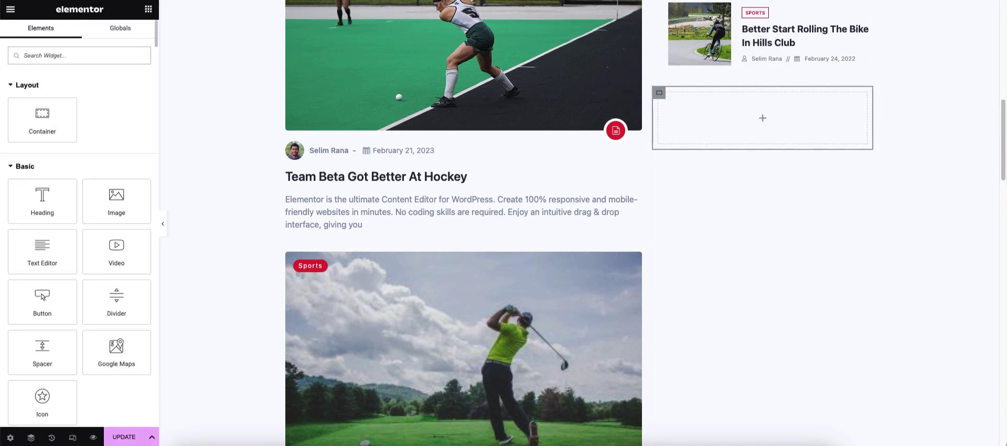
type("ne")
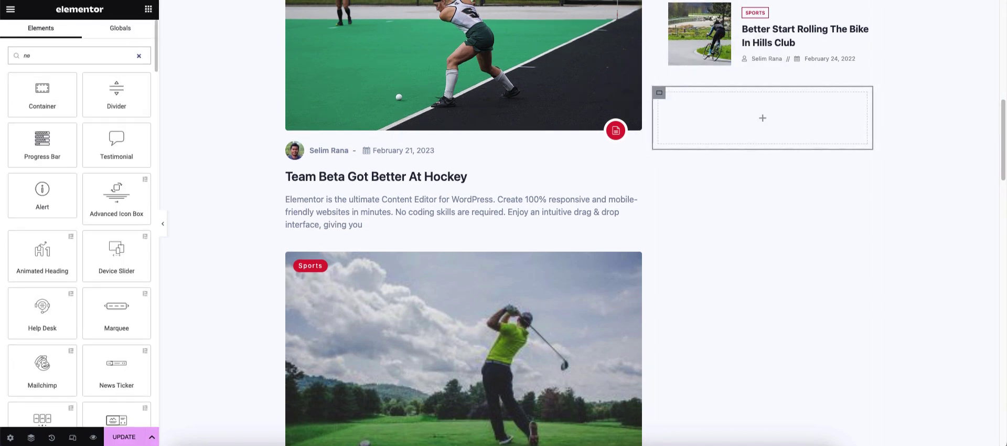
type("wsle")
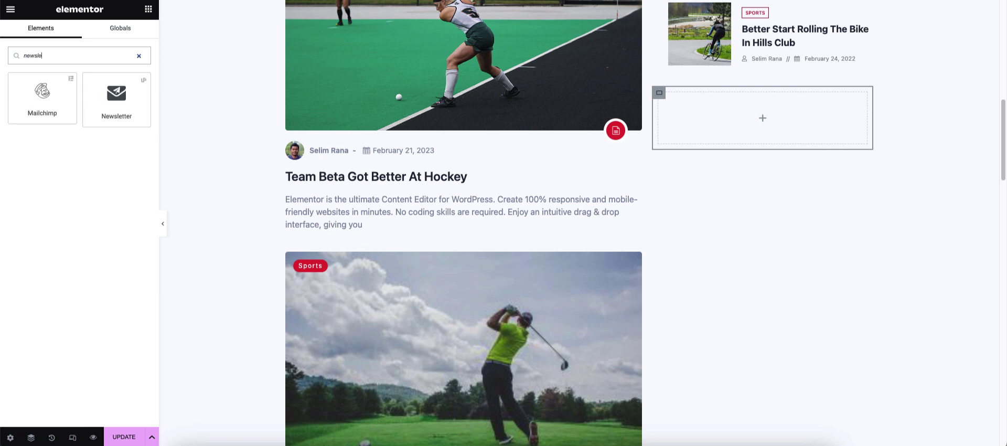
left_click_drag(116, 97, 682, 115)
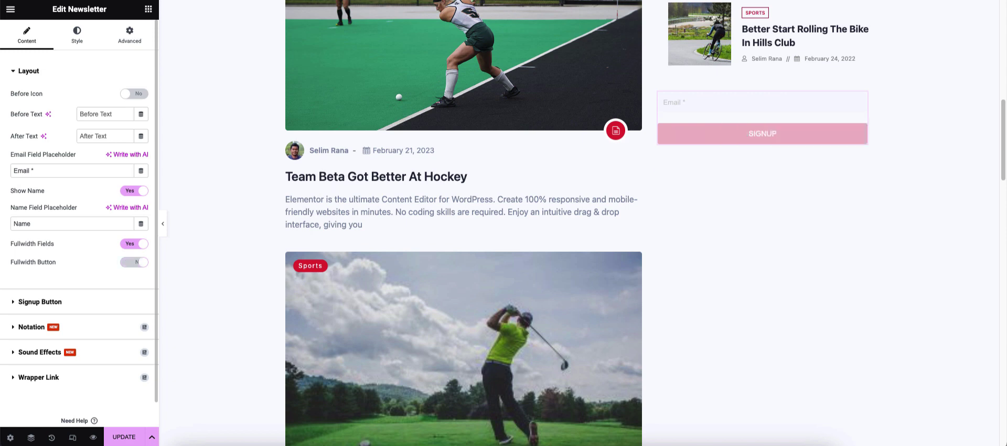
- Give the signup container a 30 px left margin and linked 30 px padding
left_click(130, 35)
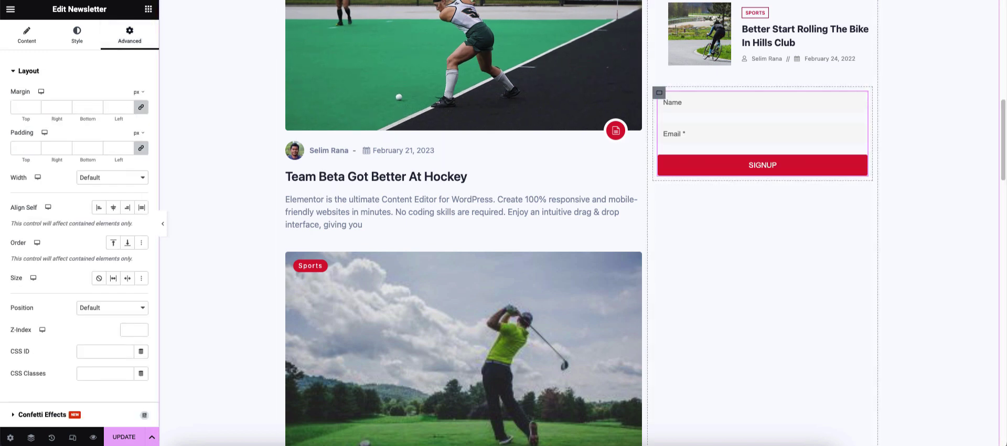
left_click(660, 93)
left_click(129, 35)
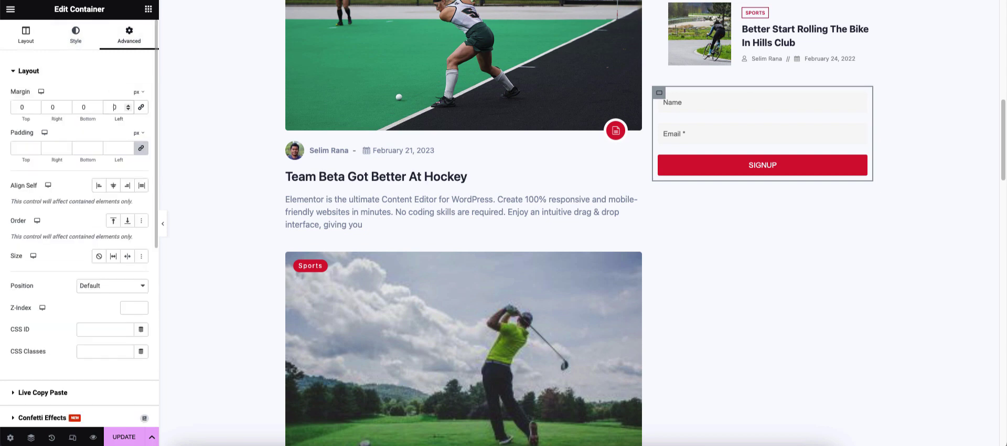
type("30")
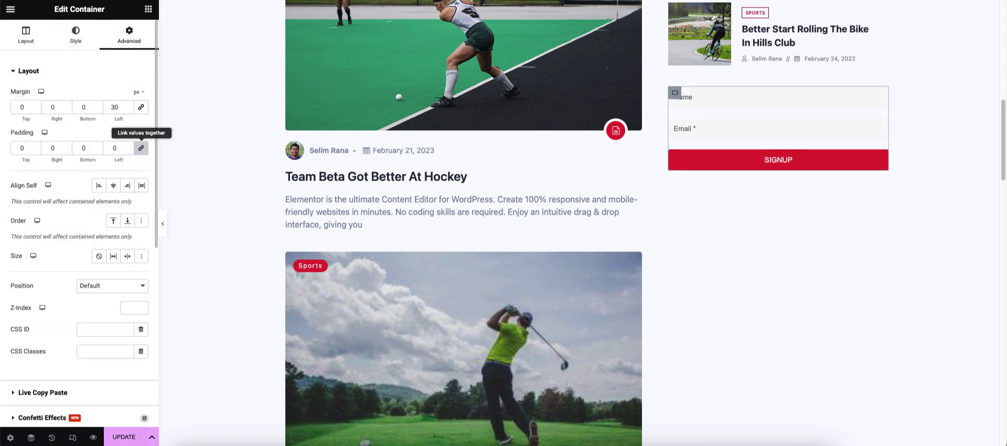
left_click(141, 148)
type("30")
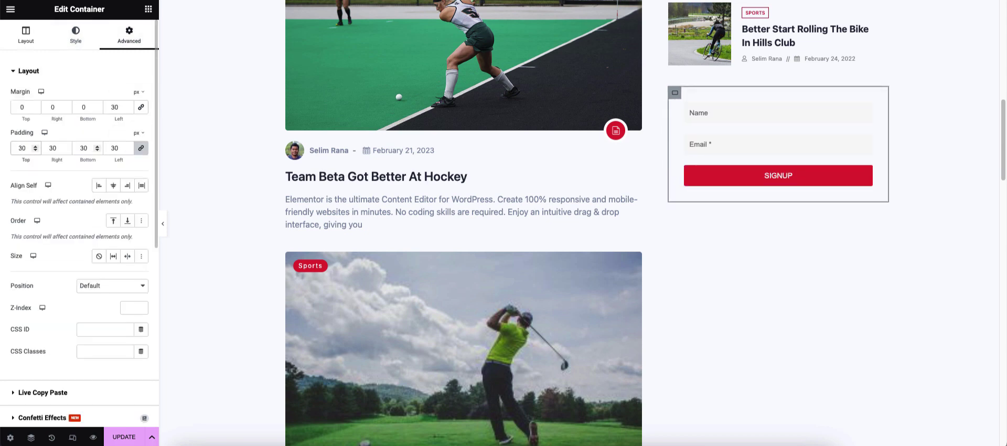
left_click(28, 70)
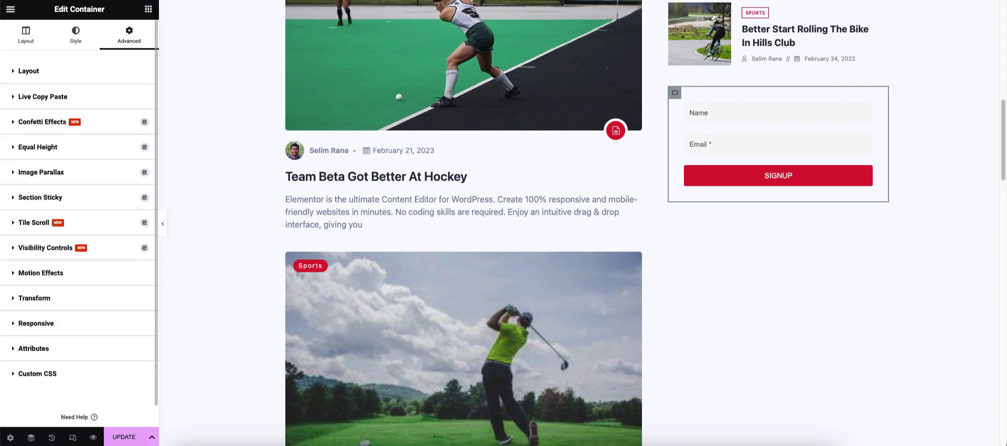
- Give the signup container a classic dark green background colour
left_click(75, 35)
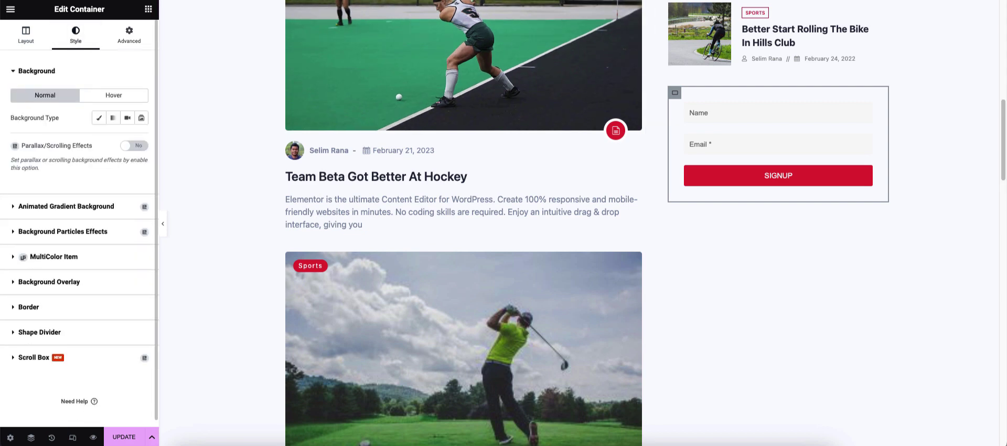
left_click(99, 117)
left_click(141, 187)
type("#404040")
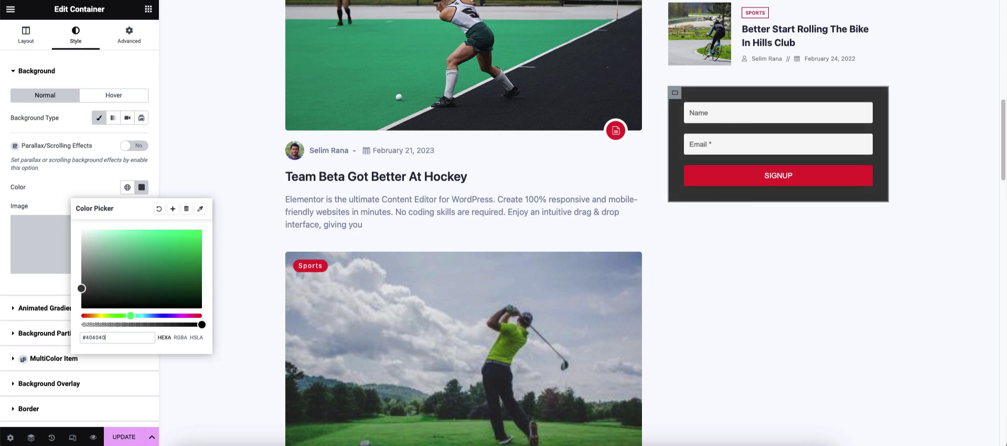
left_click(179, 270)
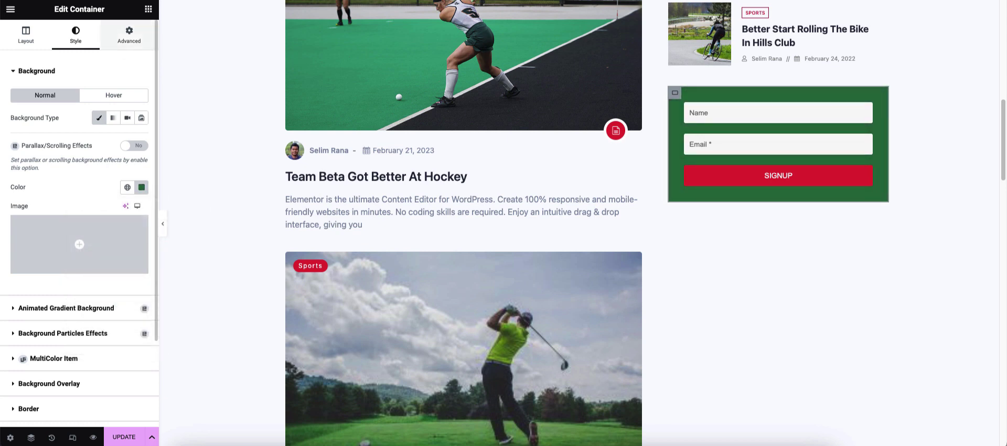
- Set the container padding to 50 and add a Heading widget inside the box
left_click(129, 35)
type("50")
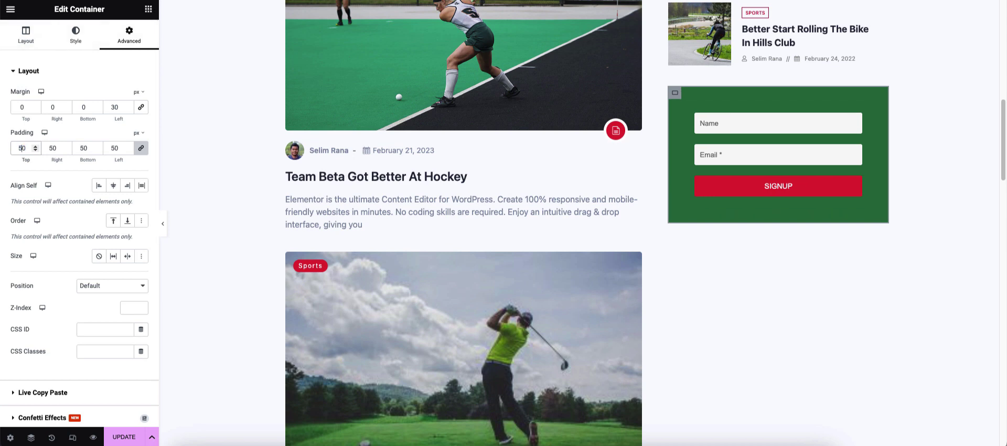
left_click(148, 9)
left_click_drag(40, 198, 761, 128)
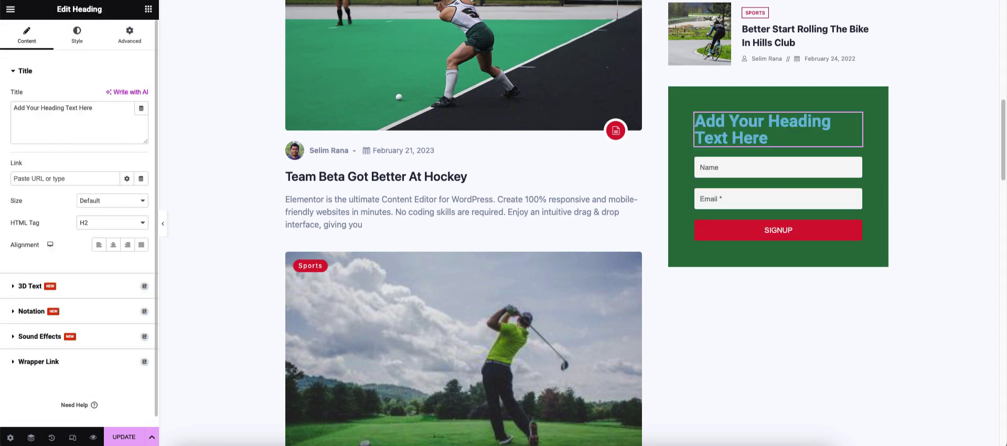
- Centre the heading and change its title to 'Subscribe Us'
left_click(113, 245)
triple_click(53, 108)
type("S")
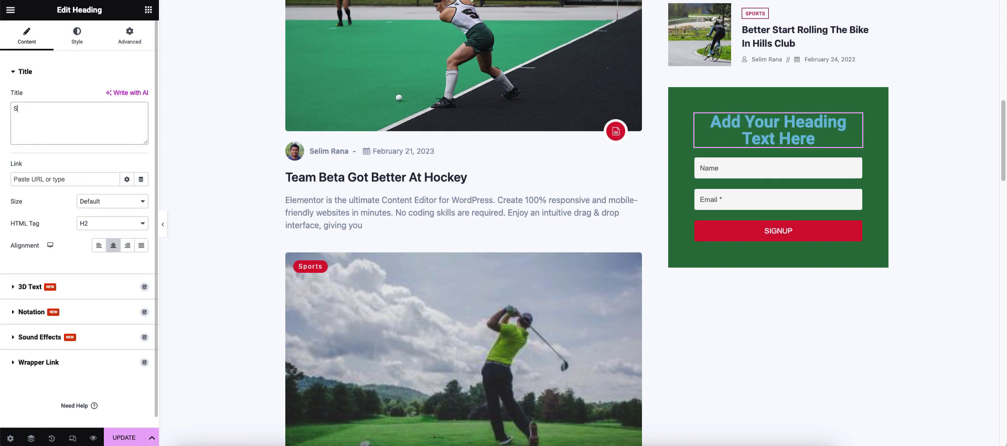
type("ubscribe For")
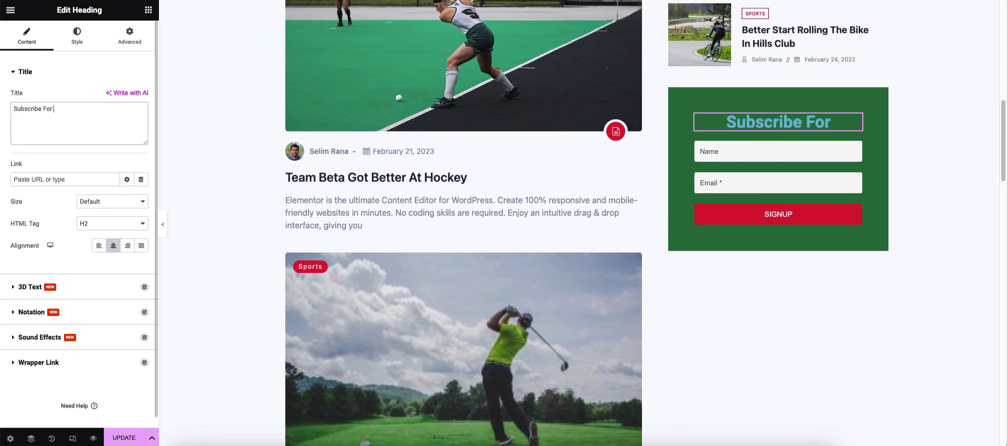
key("BackSpace")
key("BackSpace")
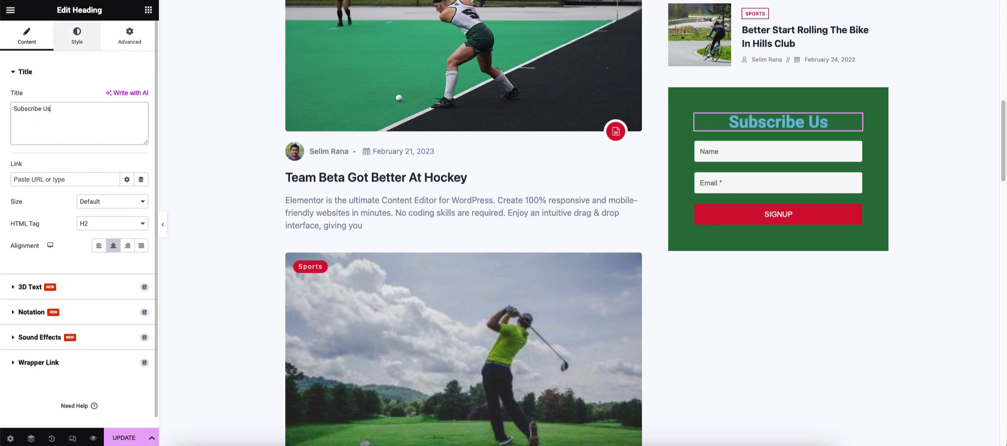
- Make the heading text colour white (#FFFFFF)
left_click(77, 36)
left_click(141, 96)
left_click_drag(94, 143, 80, 137)
left_click(47, 226)
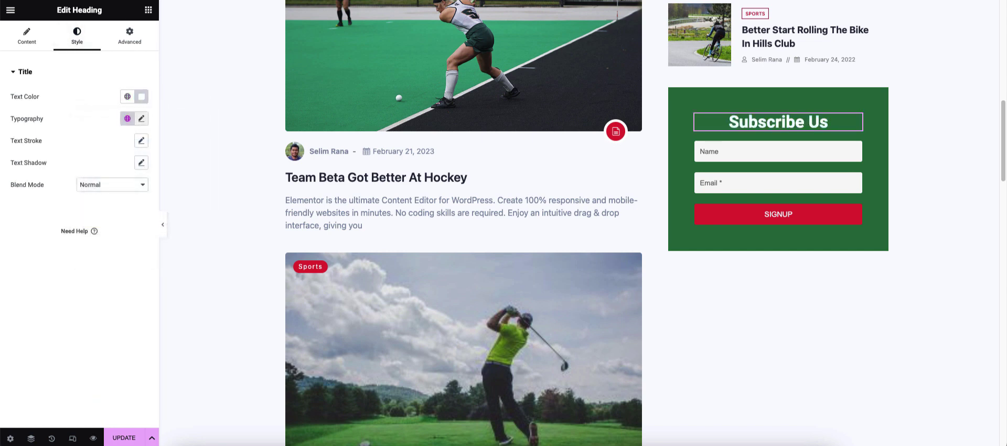
left_click(141, 119)
left_click(108, 167)
left_click(84, 109)
- Set the heading's bottom margin to 20 px, then select the newsletter form
left_click(130, 36)
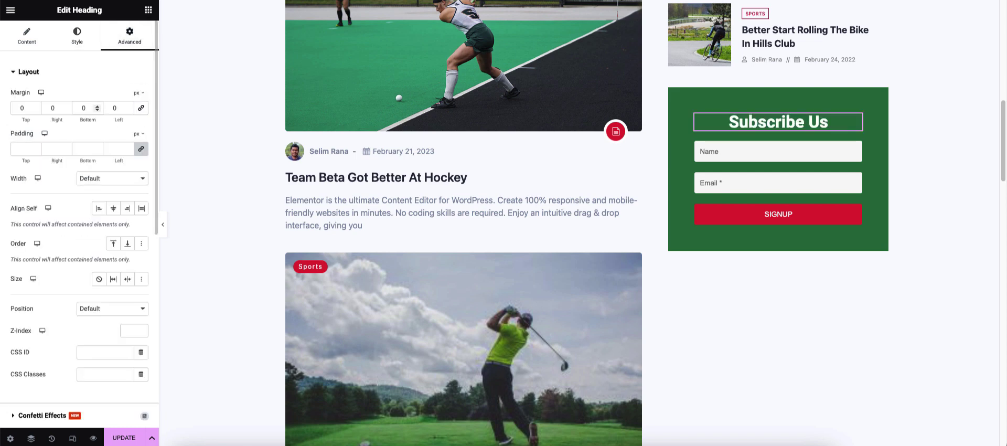
left_click(81, 108)
type("3")
key("Down")
key("Down")
key("Down")
key("Down")
key("Down")
key("Down")
key("Down")
key("Down")
key("Down")
key("Down")
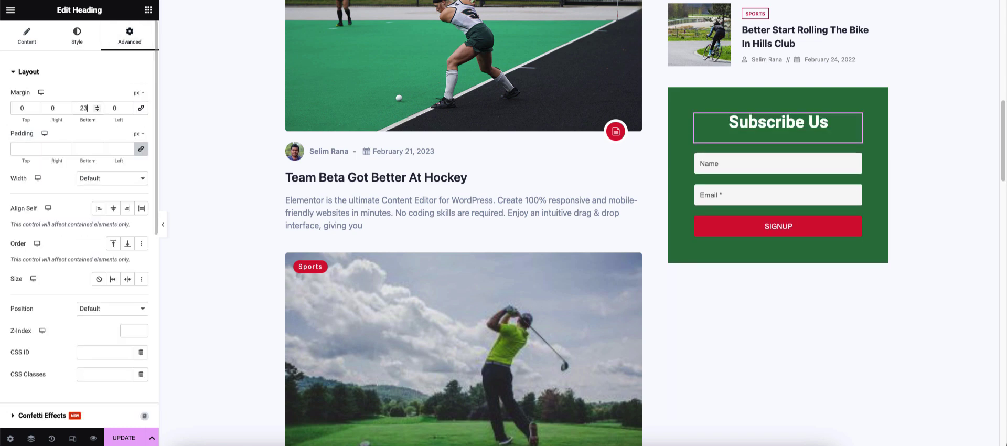
left_click(29, 71)
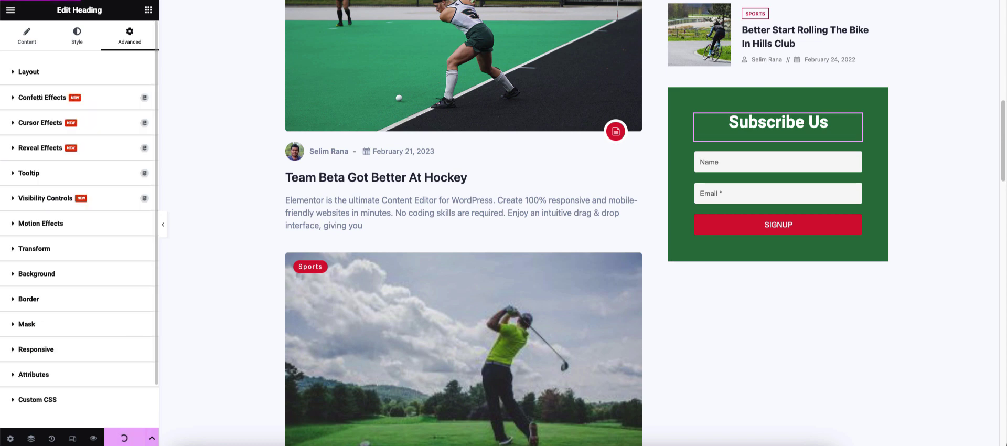
left_click(37, 399)
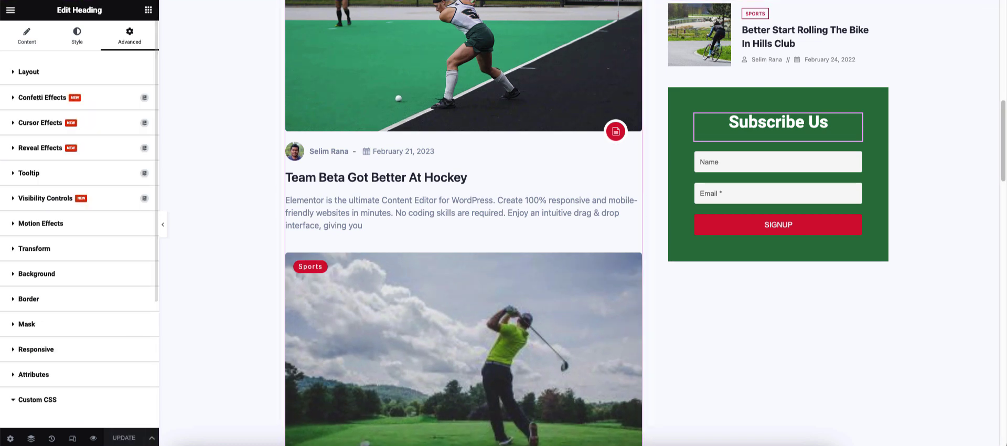
left_click(758, 163)
- Give the form fields a classic, semi-transparent background colour
left_click(77, 36)
left_click(25, 72)
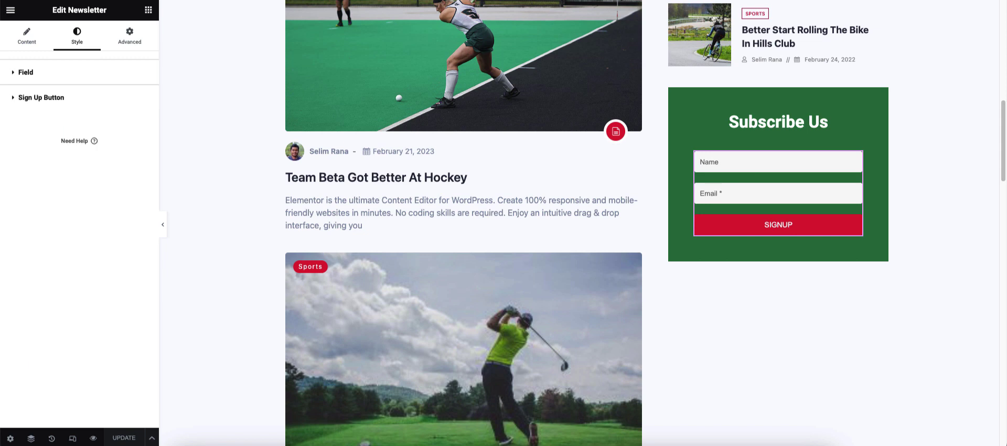
left_click(25, 71)
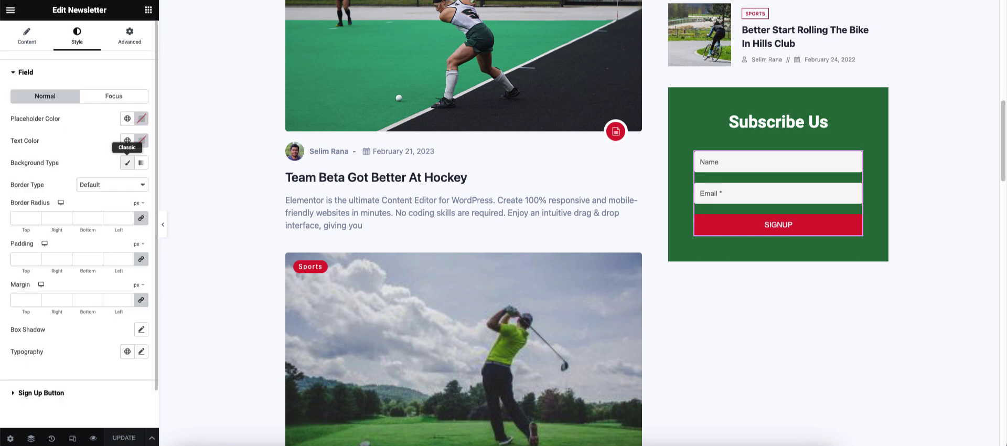
left_click(127, 163)
left_click(141, 185)
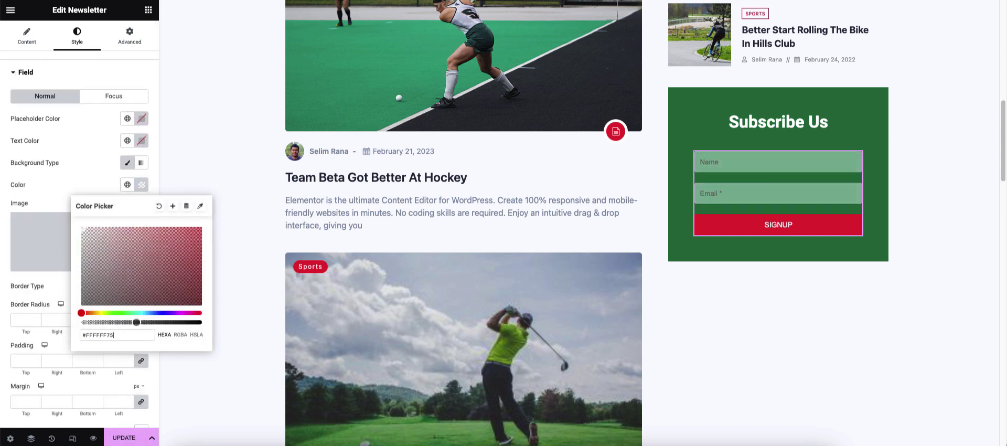
left_click_drag(136, 322, 123, 322)
left_click(141, 118)
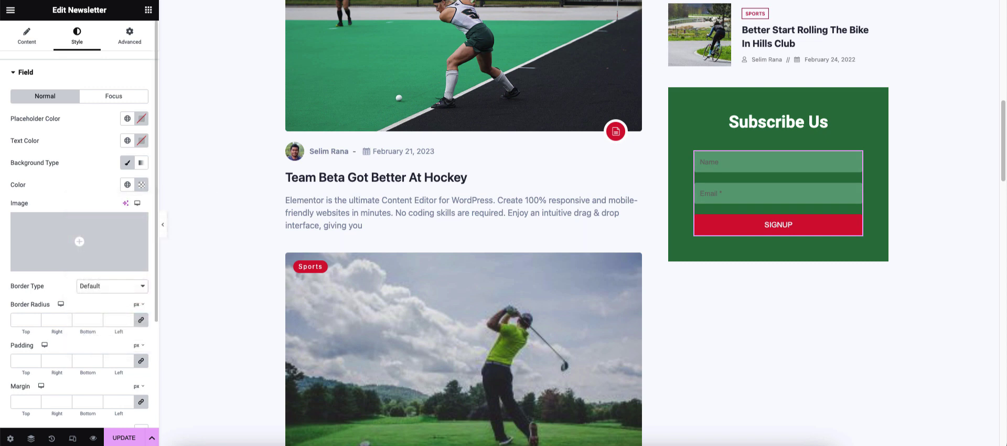
- Set the fields' placeholder and text colours to white
left_click(141, 118)
left_click(82, 162)
left_click(100, 120)
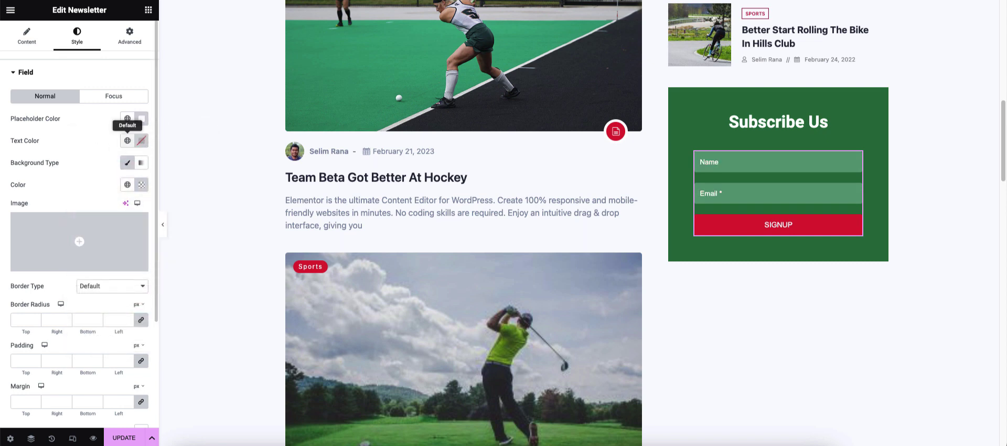
left_click(141, 140)
left_click(141, 141)
left_click(141, 141)
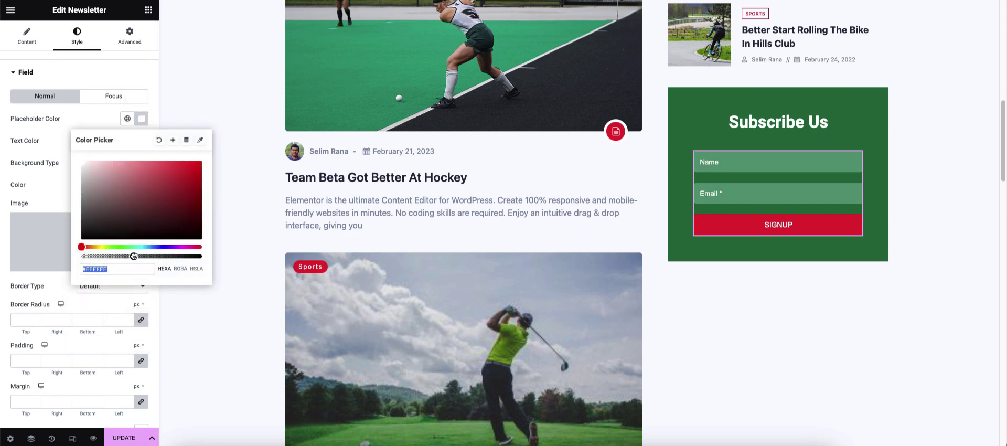
left_click_drag(134, 256, 171, 256)
key("Escape")
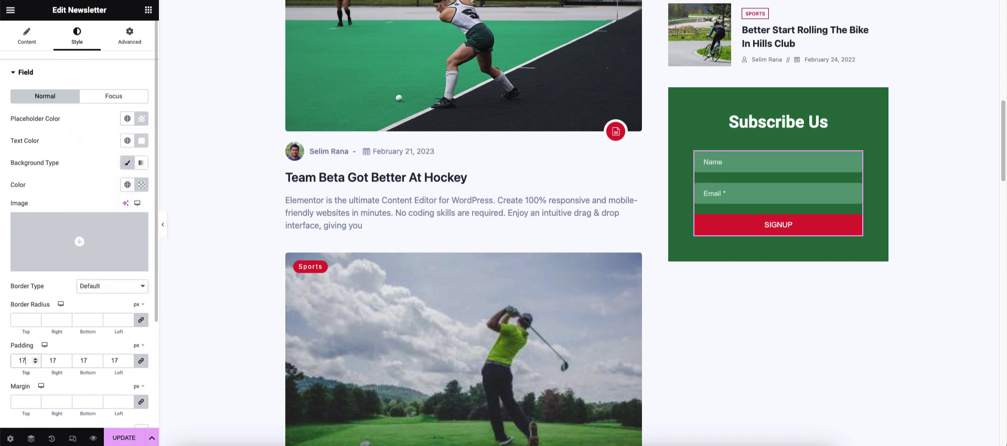
- Set the field padding to 25/20/25/20 px
double_click(21, 361)
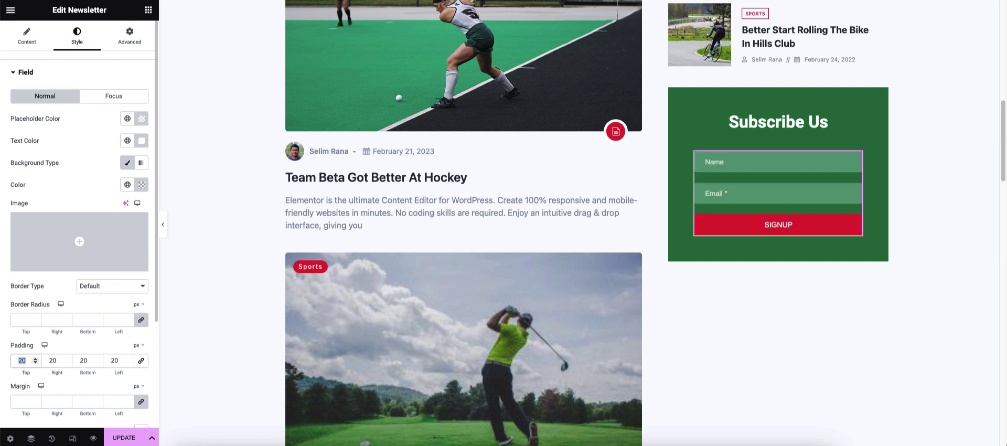
type("30")
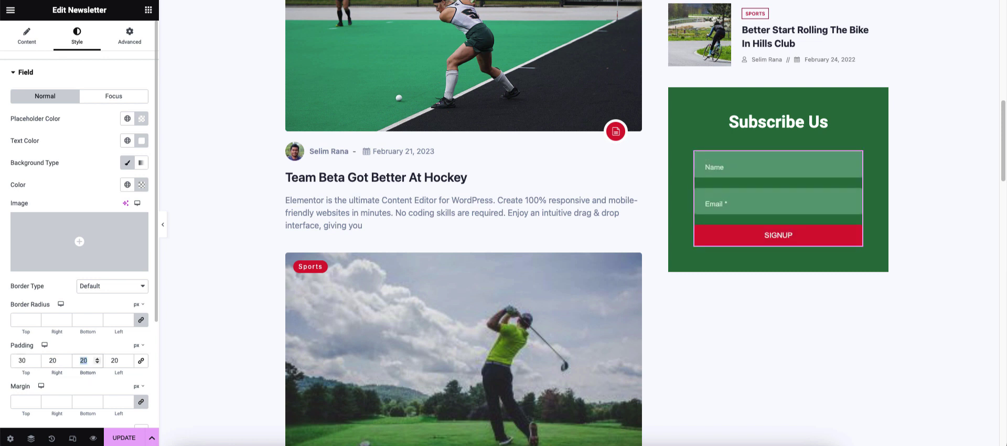
type("30")
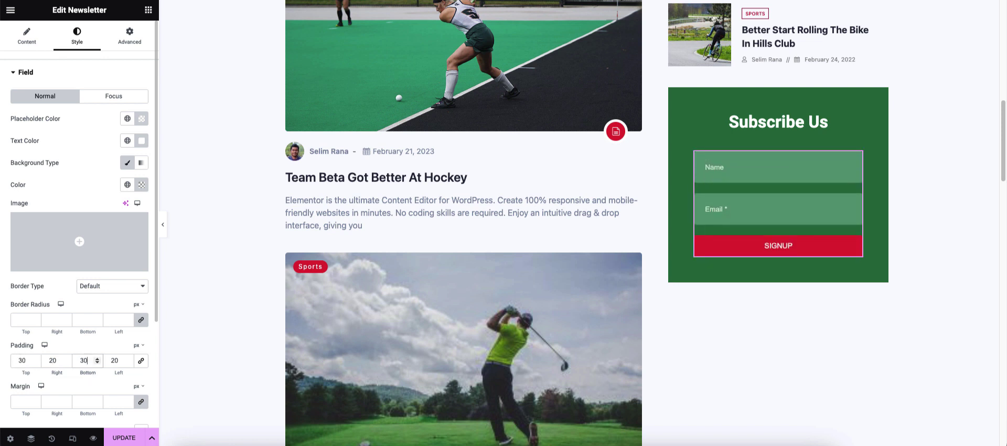
key("Down")
key("Down")
key("Down")
key("Down")
key("Down")
key("Down")
key("Down")
key("Down")
key("Down")
key("Down")
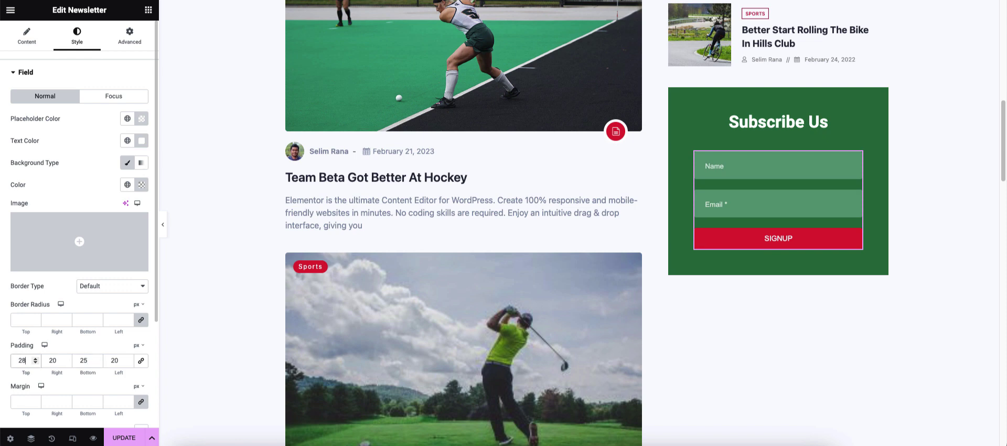
scroll(79, 236, "down", 3)
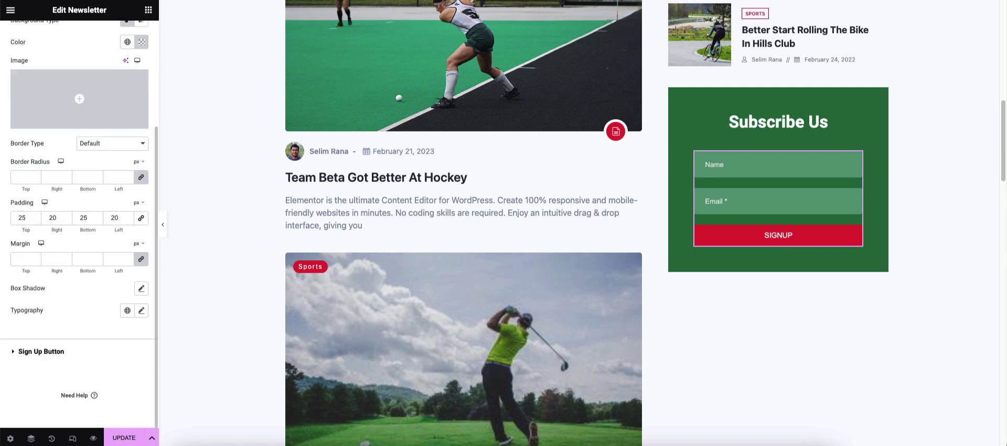
- Give the SIGNUP button 5 px padding, a white background and #010202 text
left_click(42, 348)
left_click(22, 262)
type("12")
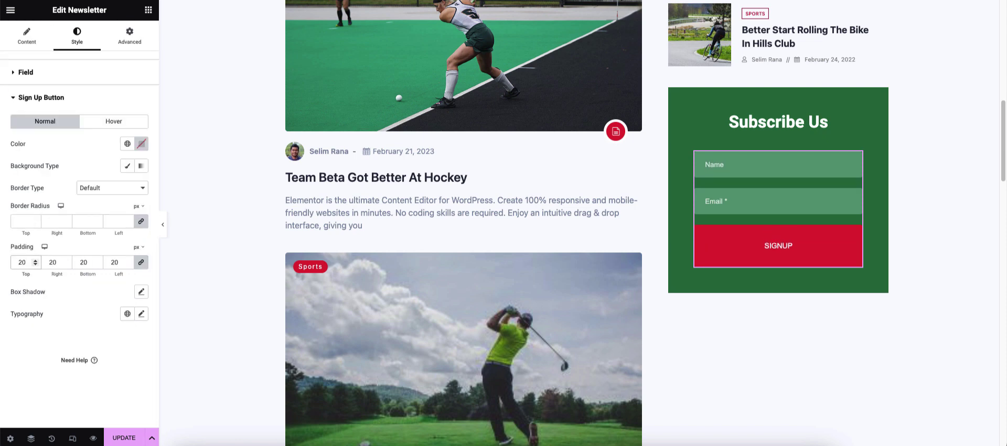
key("Down")
key("Down")
key("Down")
key("Down")
key("Down")
key("Down")
key("Down")
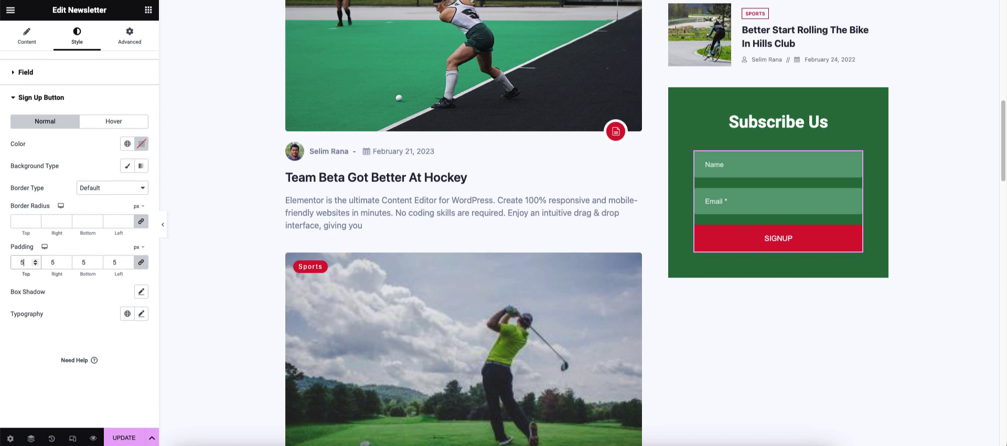
left_click(127, 165)
left_click(141, 187)
left_click(141, 187)
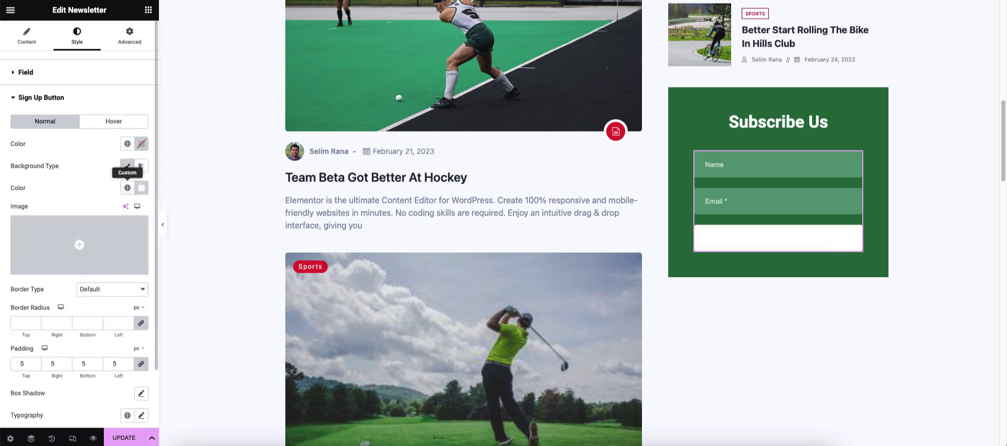
left_click(142, 144)
type("#010202")
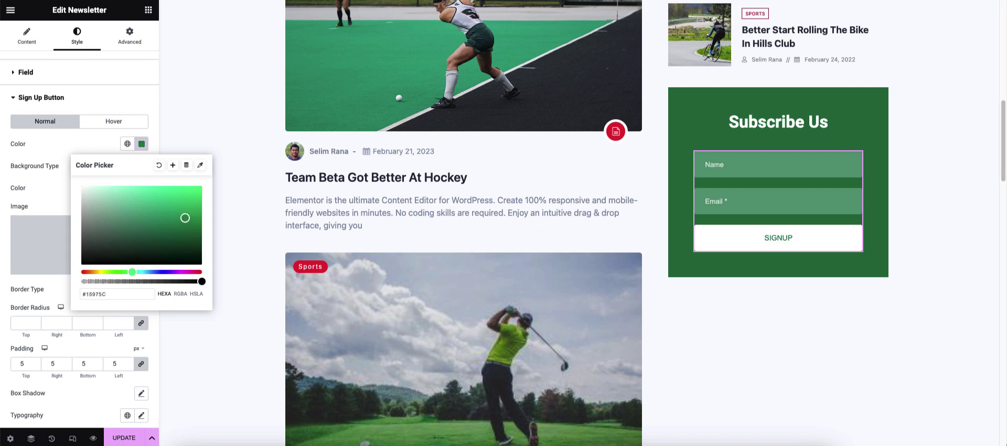
key("Escape")
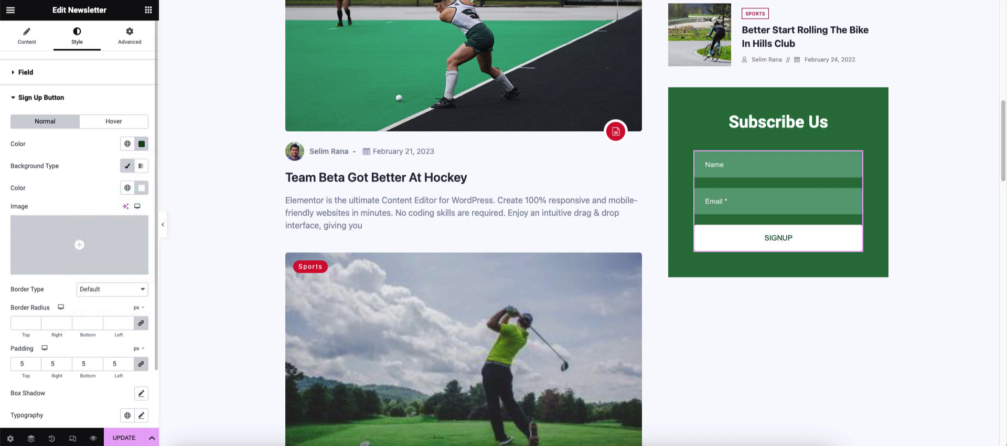
- Preview the page without the editor panel to check the styled button
scroll(79, 220, "down", 3)
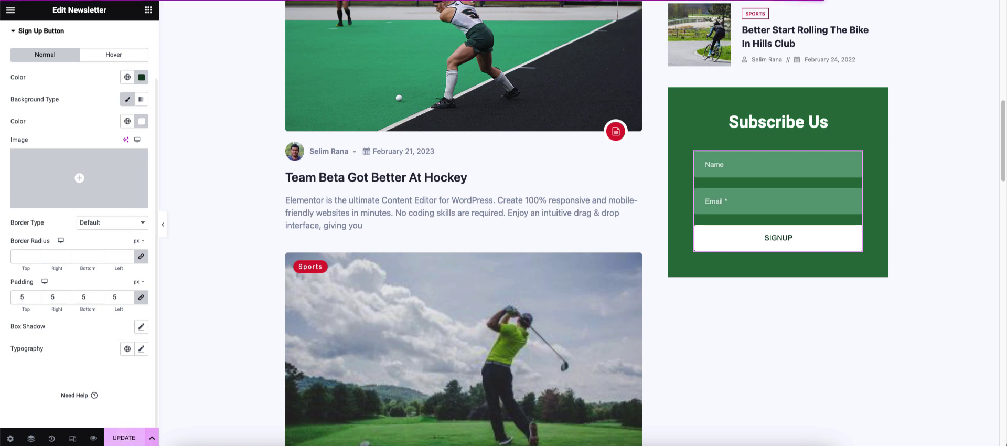
scroll(79, 221, "up", 3)
key("ctrl+p")
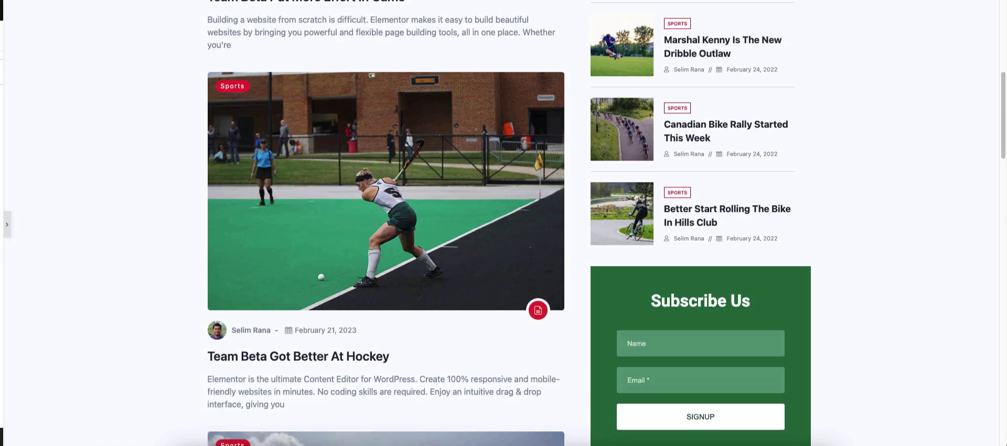
scroll(503, 223, "up", 5)
left_click(4, 224)
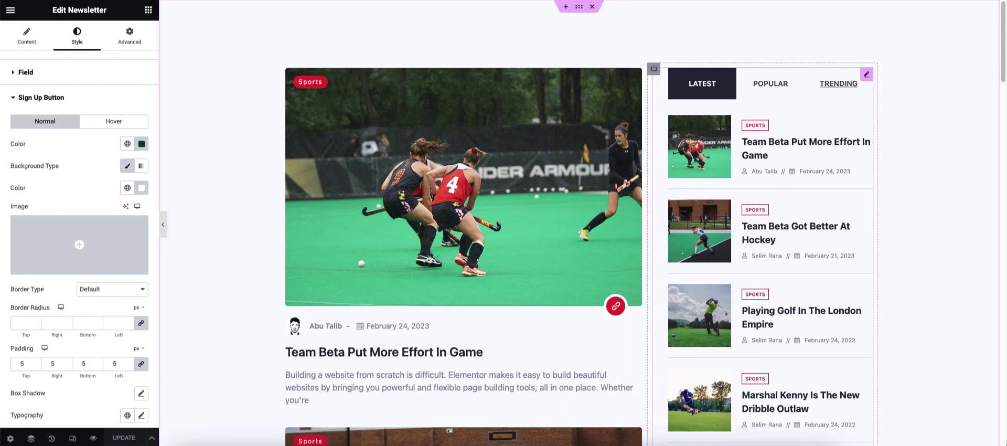
- Clear the active tab's background colour in the Holux Tabs style settings
left_click(839, 84)
left_click(77, 36)
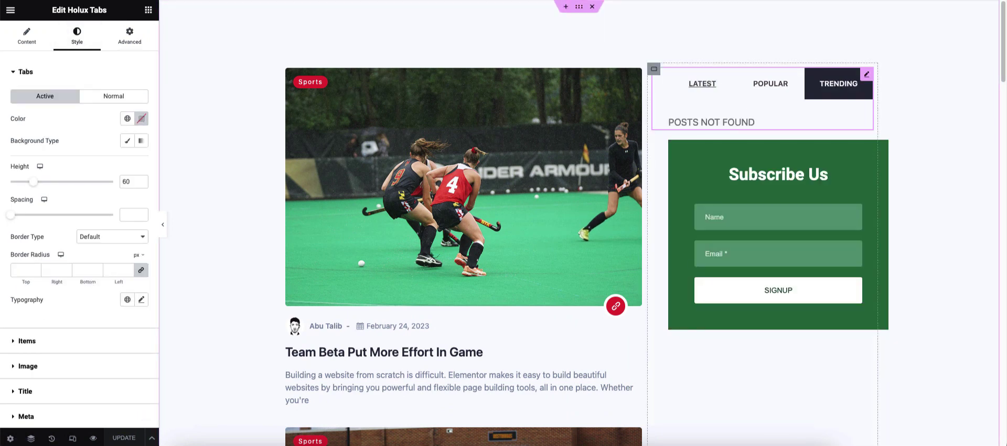
left_click(702, 84)
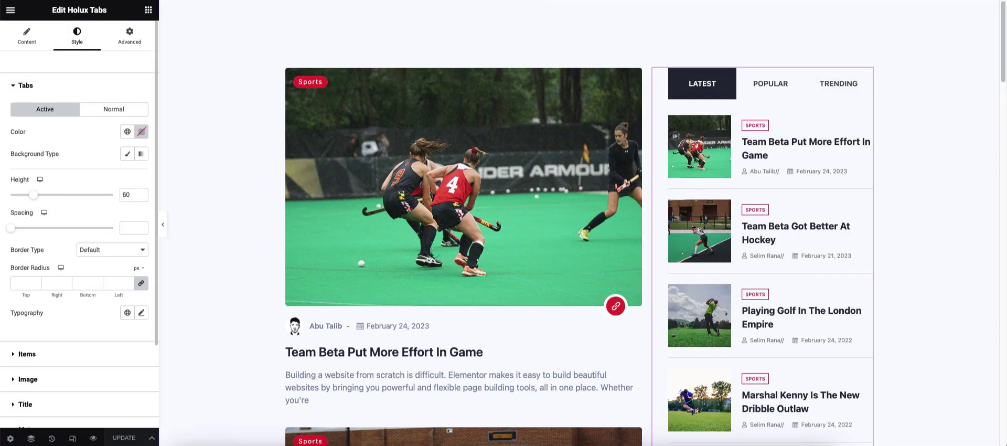
left_click(127, 154)
left_click(141, 175)
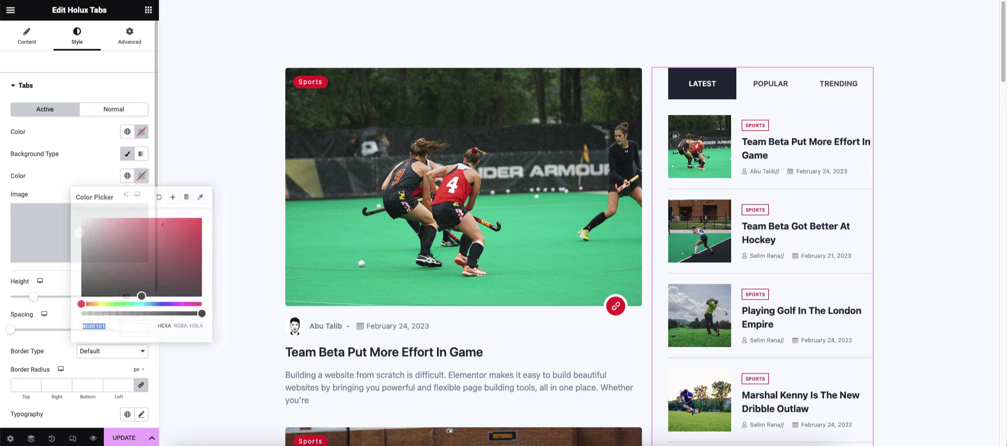
scroll(516, 236, "down", 4)
left_click_drag(141, 296, 185, 218)
scroll(516, 236, "up", 5)
left_click(159, 194)
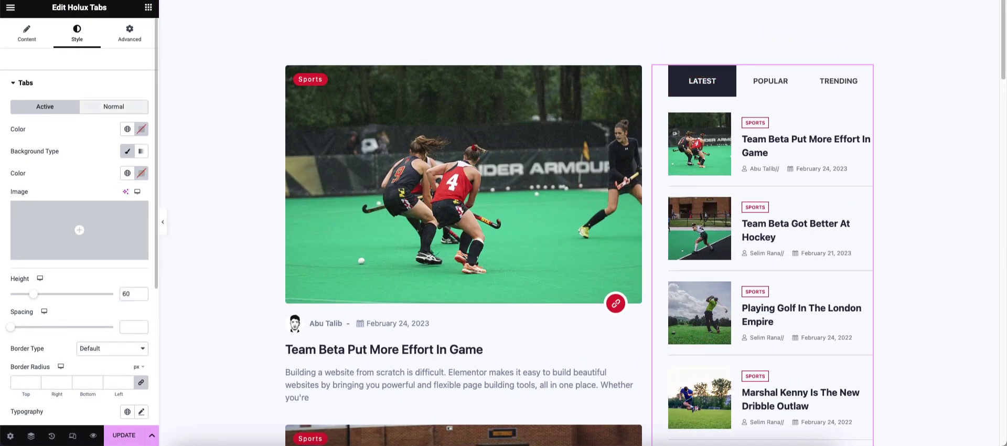
- Give the inactive tabs a classic white (#FFFFFF) background
left_click(114, 106)
left_click(127, 152)
left_click(141, 173)
left_click_drag(88, 220, 67, 209)
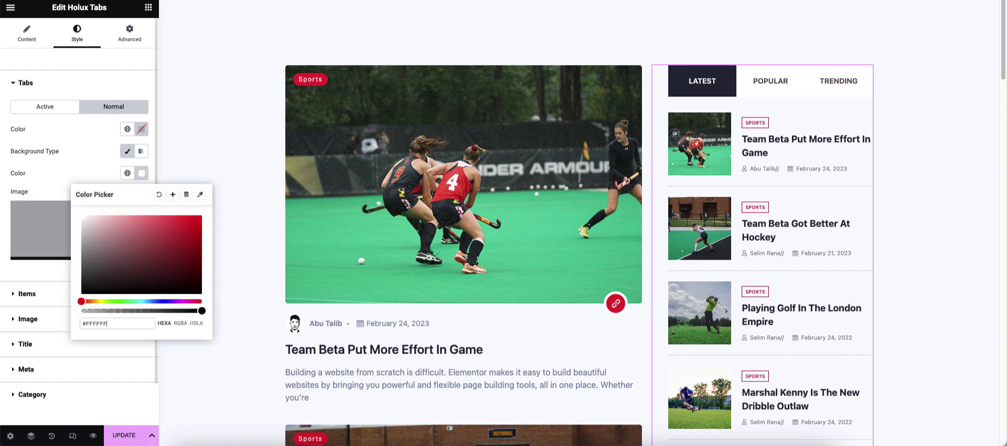
left_click(59, 271)
- Save the changes and preview the LATEST, POPULAR and TRENDING tabs
left_click(123, 436)
left_click(162, 222)
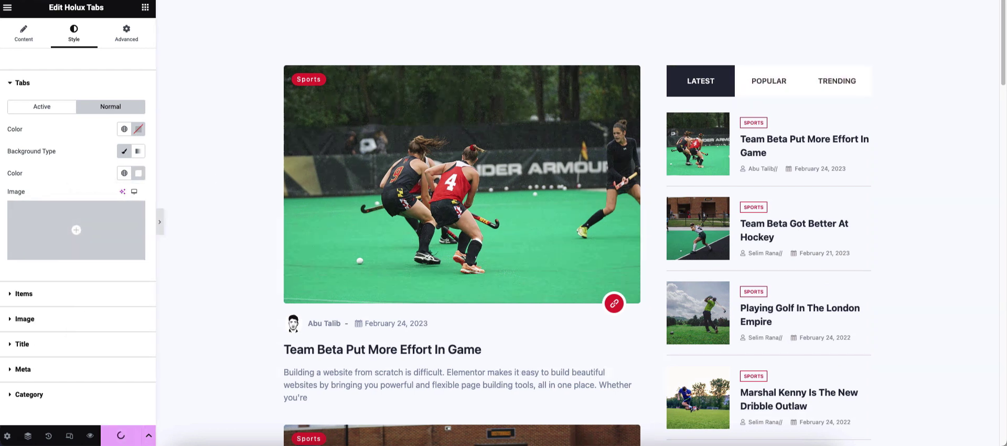
left_click(692, 82)
left_click(759, 81)
left_click(623, 81)
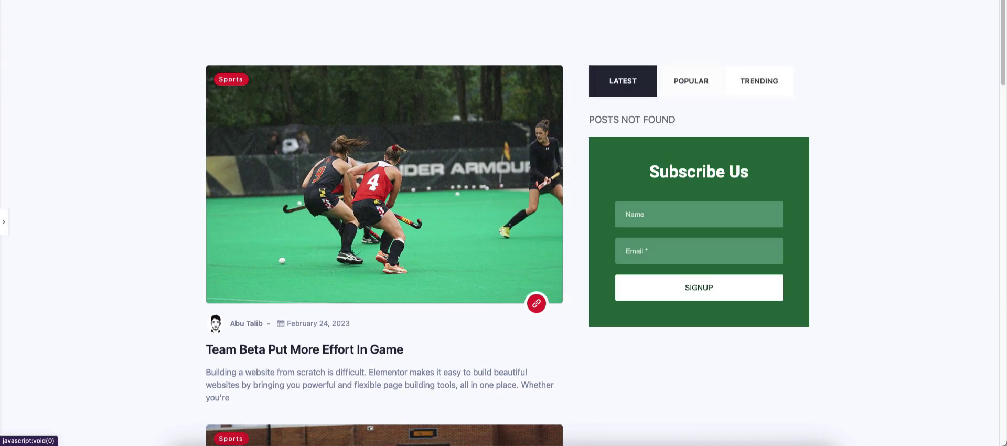
scroll(504, 223, "down", 10)
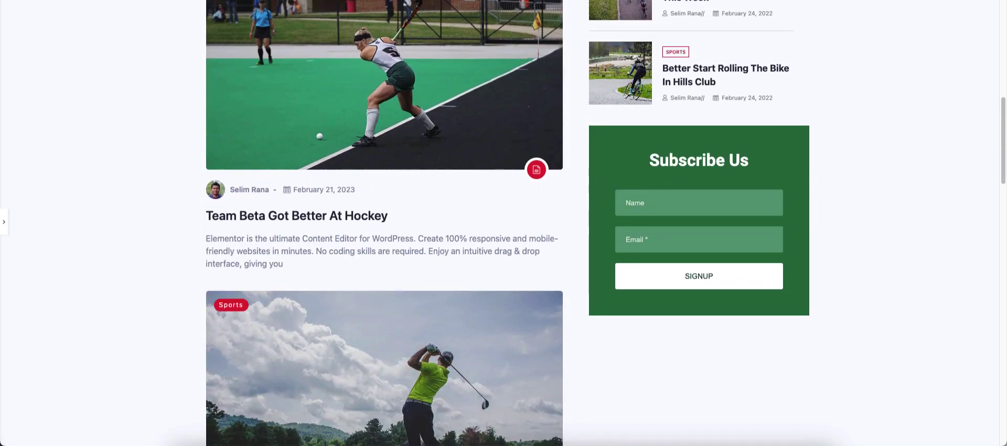
left_click(4, 222)
- Search 'social' and drop the Social Share widget beneath the Subscribe Us box
left_click(149, 8)
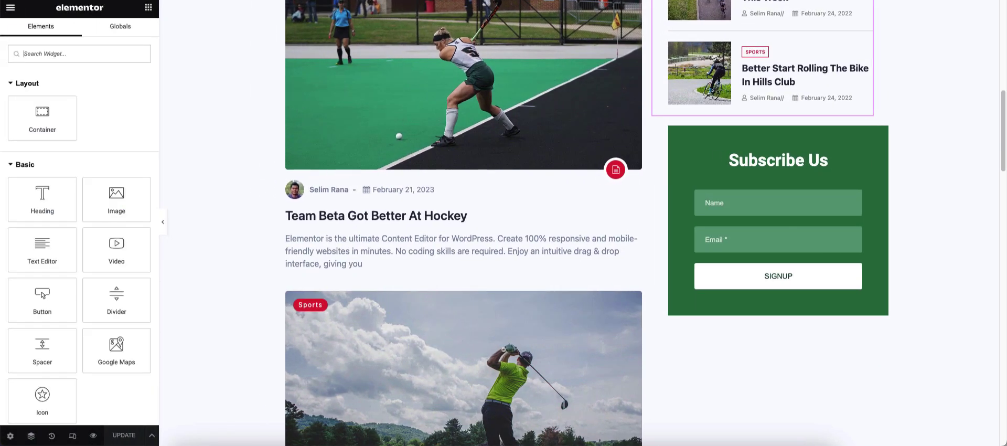
type("social")
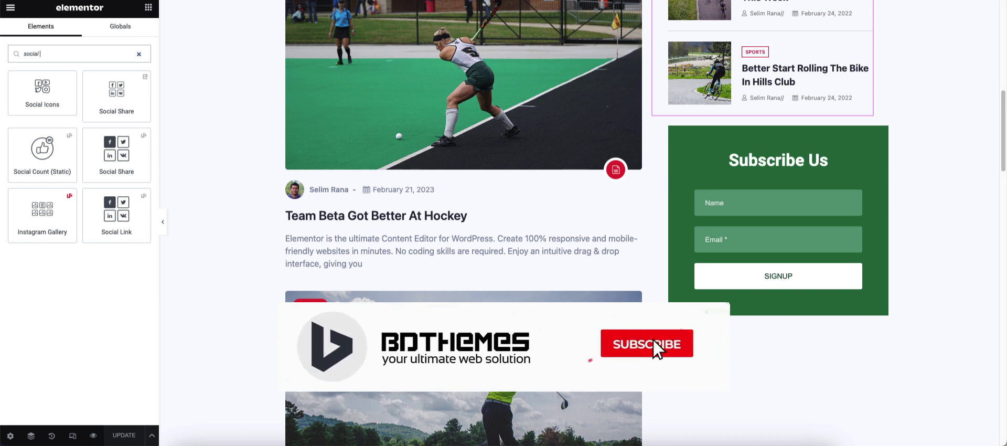
left_click_drag(117, 154, 775, 312)
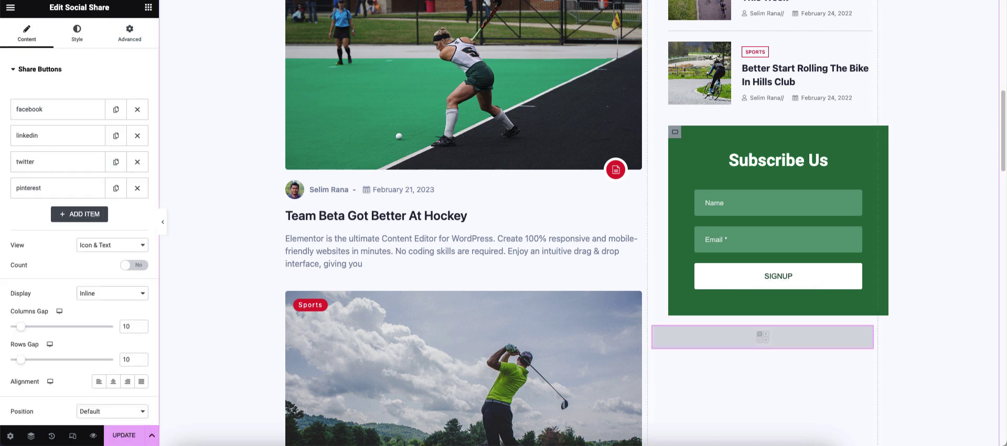
scroll(645, 223, "up", 2)
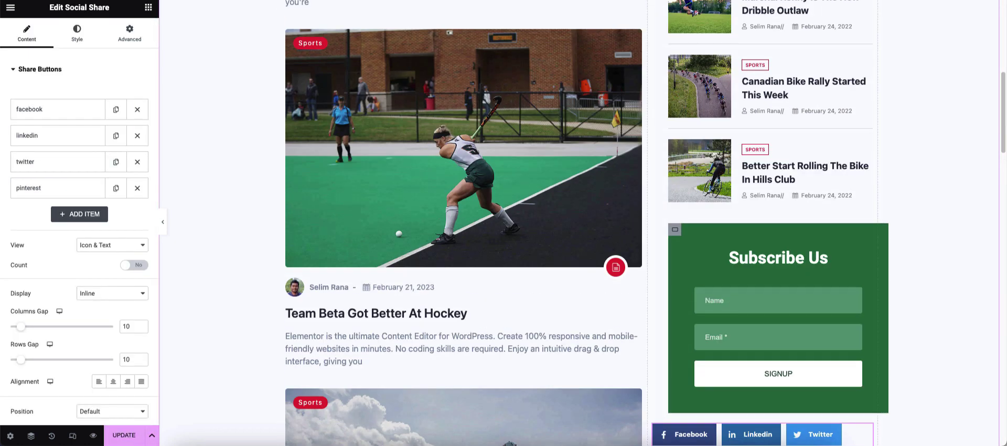
scroll(646, 223, "up", 1)
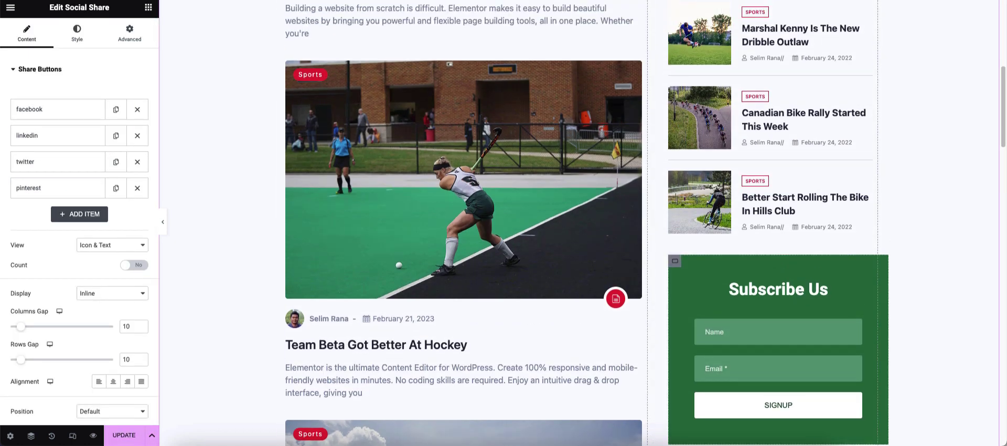
left_click(676, 260)
- Set the Social Share widget's left margin to 30 px, then review its Style and Content settings
scroll(645, 223, "up", 1)
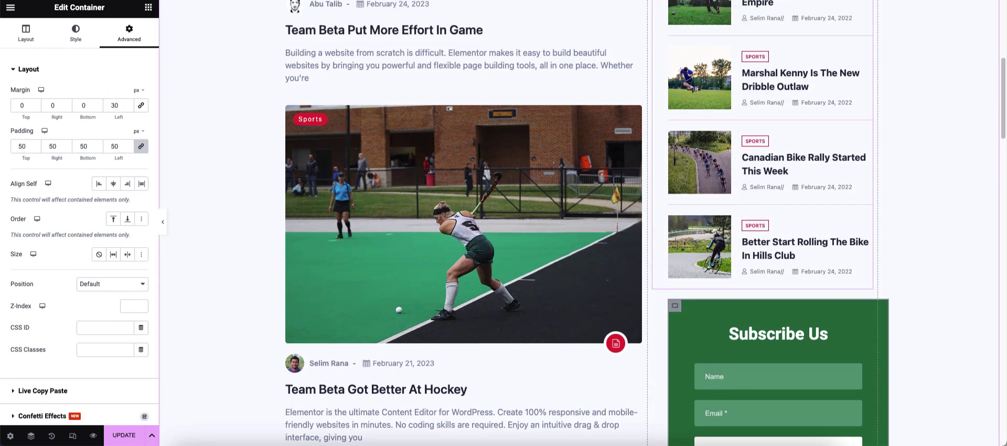
scroll(645, 223, "down", 3)
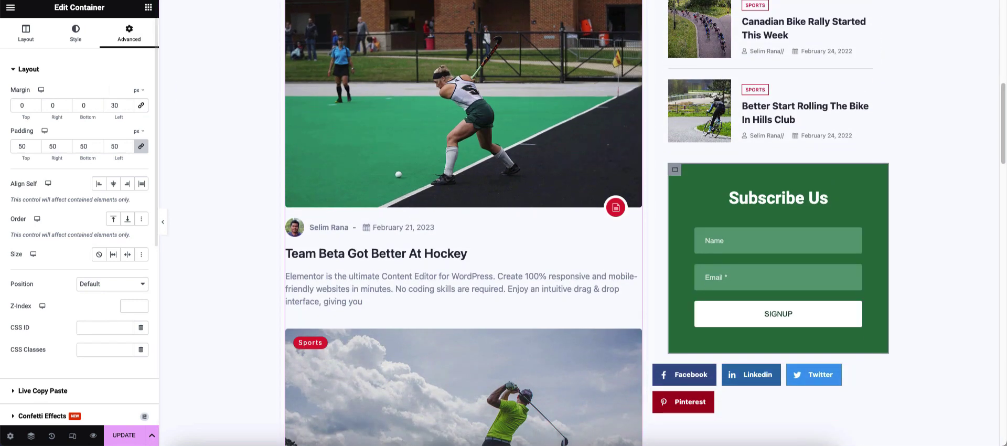
left_click(861, 399)
left_click(130, 33)
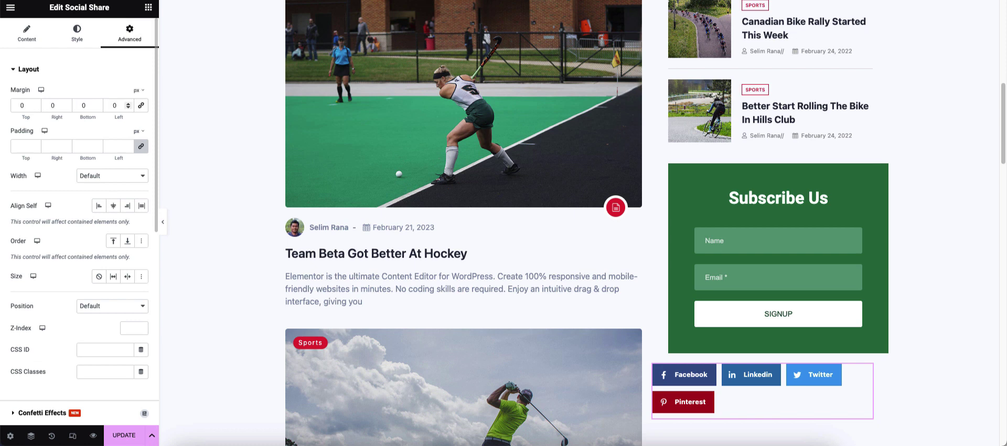
left_click(115, 106)
type("3")
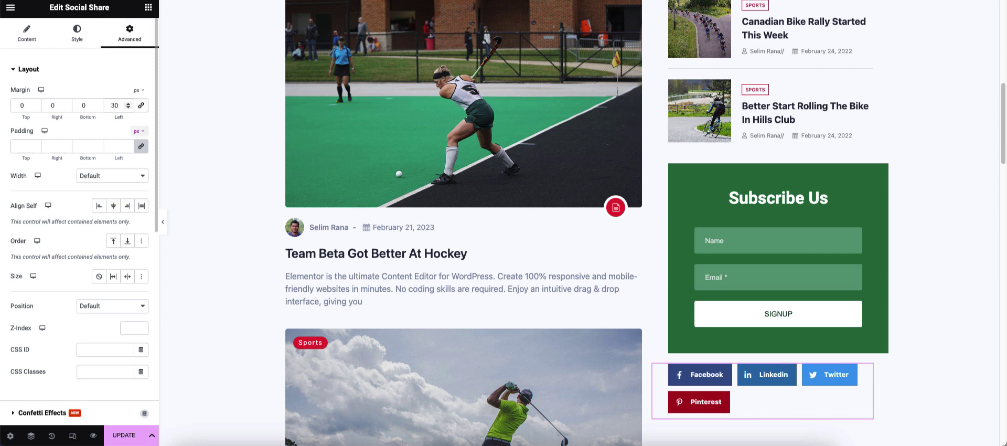
scroll(645, 223, "down", 2)
left_click(77, 33)
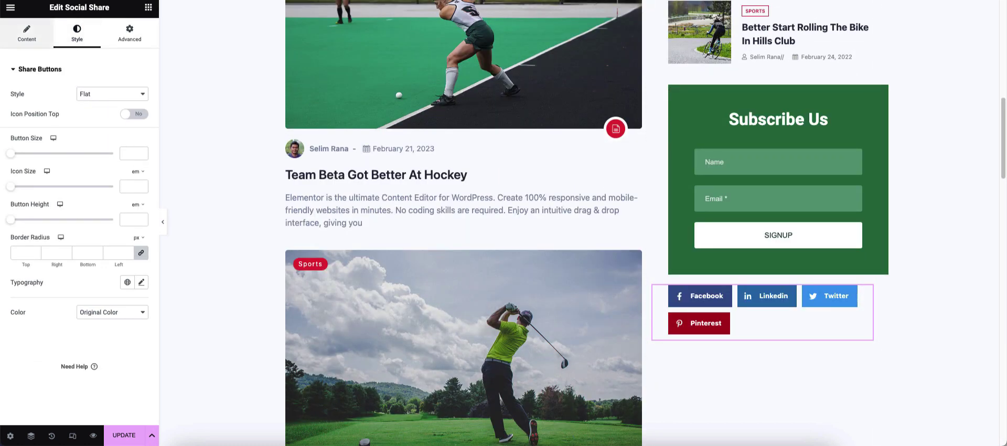
left_click(27, 32)
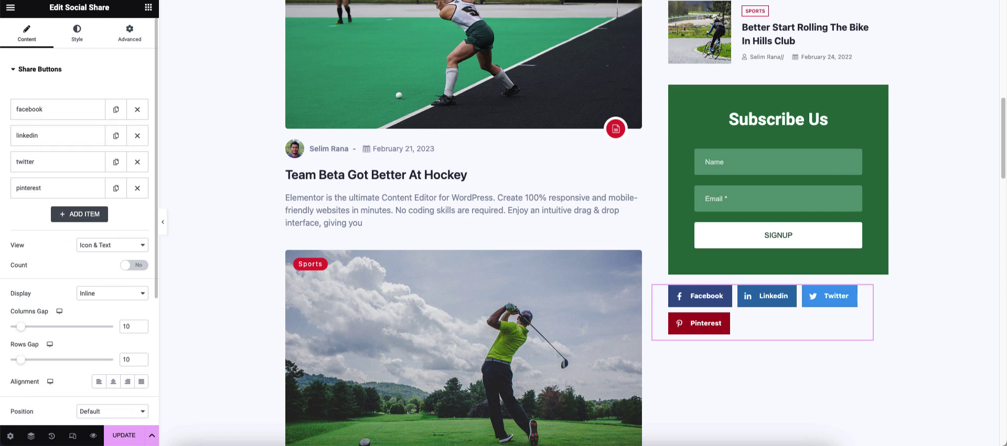
- Try icon-only share buttons with a wider gap, centred in the sidebar
left_click(113, 246)
left_click(86, 266)
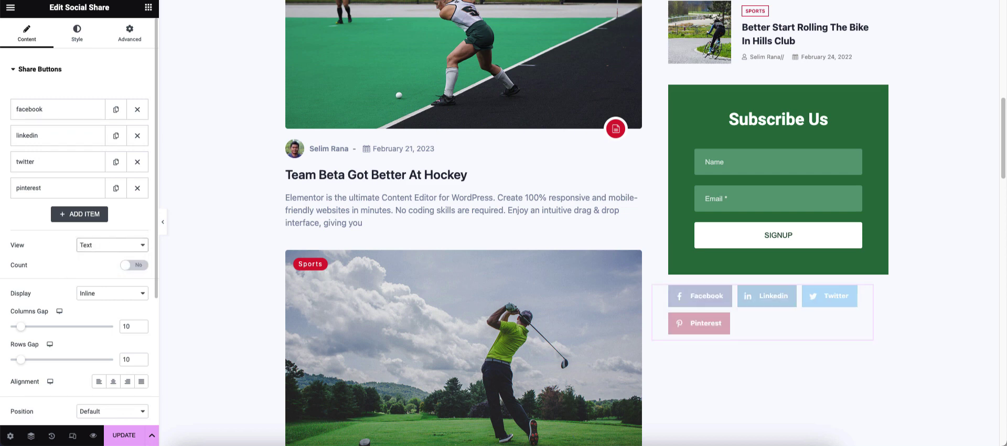
left_click(112, 245)
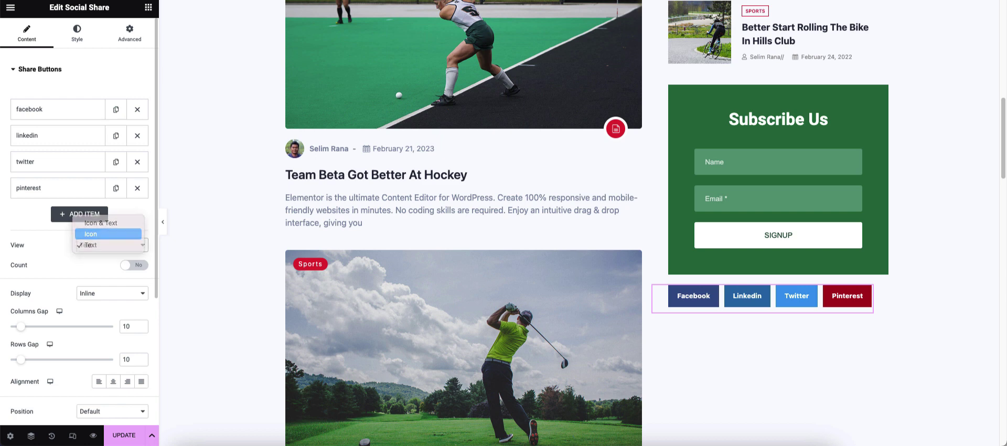
left_click(87, 232)
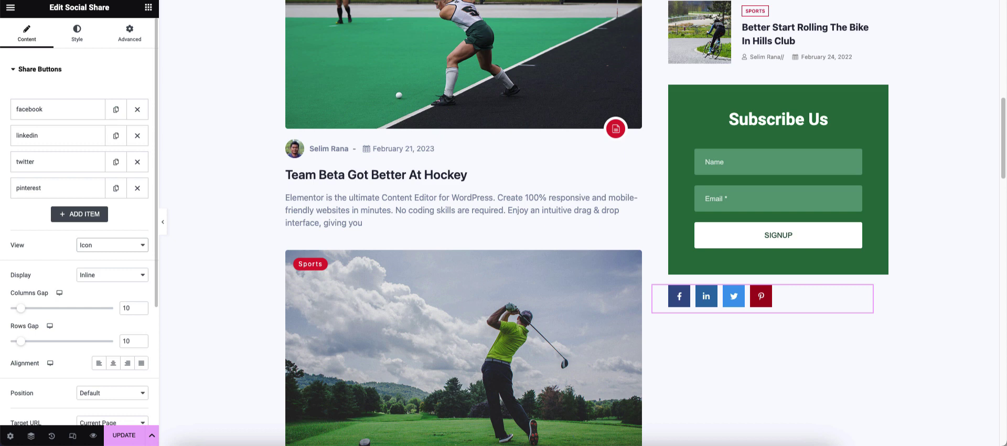
left_click_drag(21, 308, 30, 308)
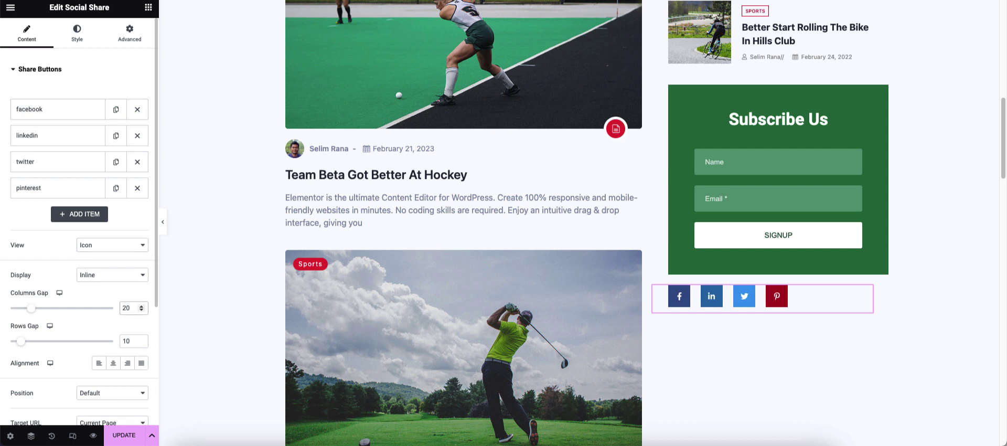
left_click(113, 363)
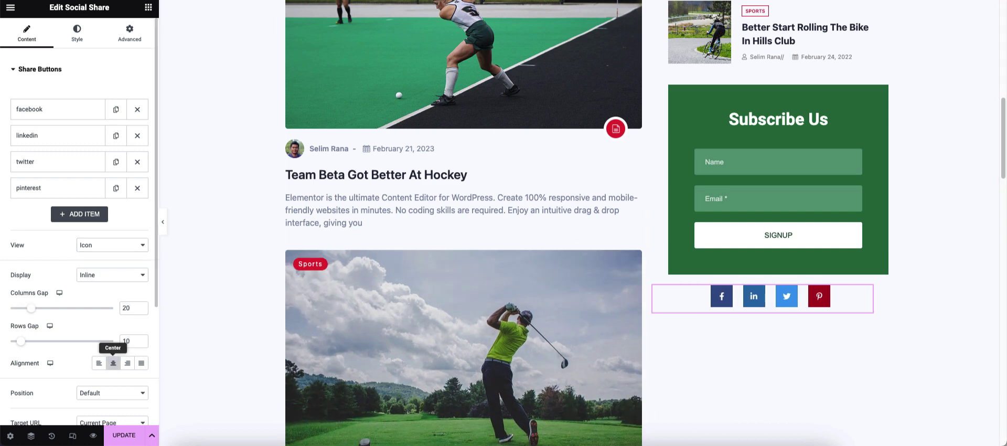
- Switch back to text labels, reduce the gap to 10, left-align, and save
left_click(112, 245)
left_click(87, 252)
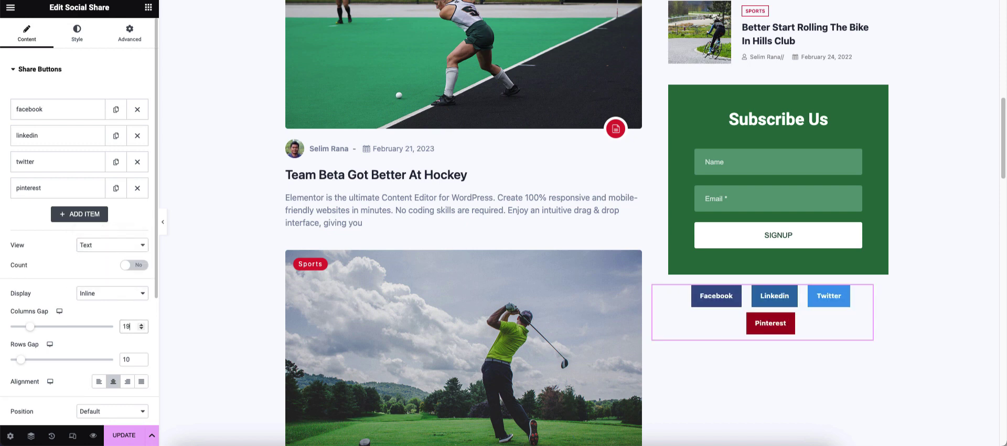
key("Down")
key("Down")
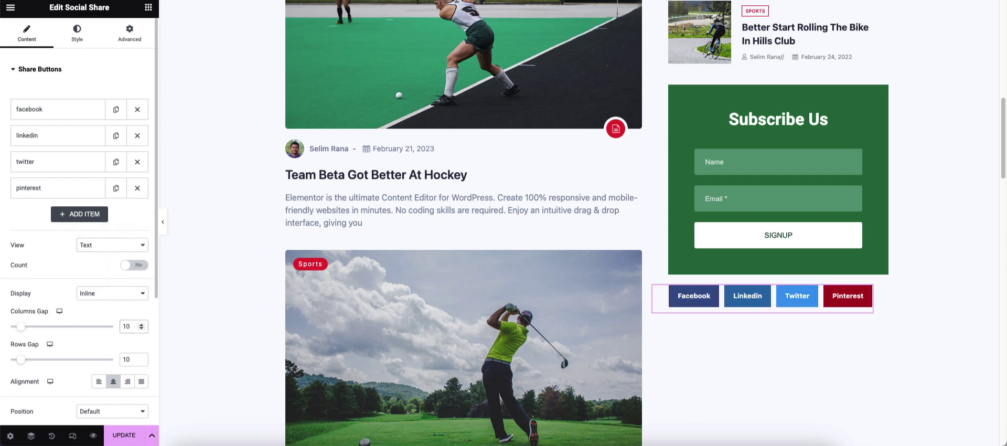
left_click(98, 381)
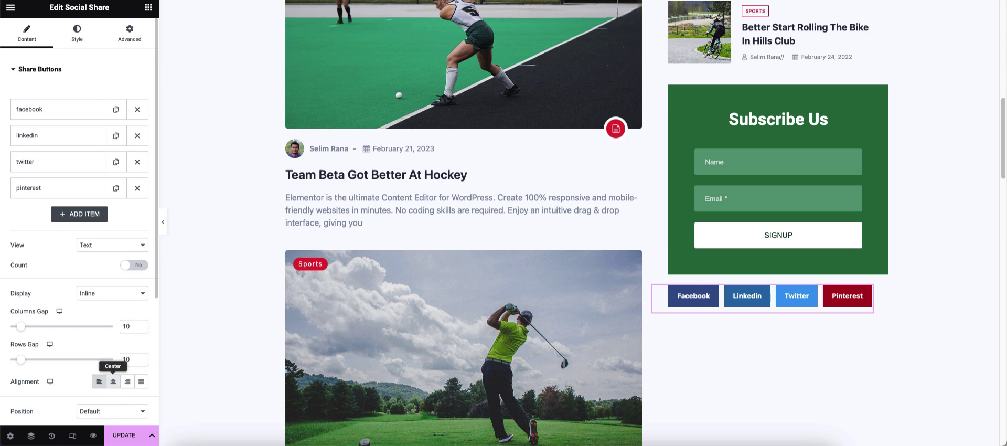
left_click(124, 435)
- Preview the page, right-align the share buttons, and save the template again
left_click(162, 222)
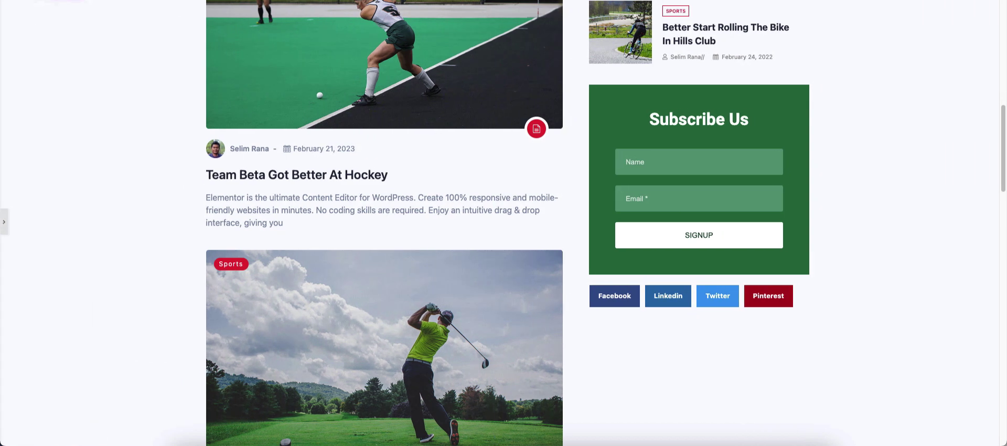
left_click(4, 222)
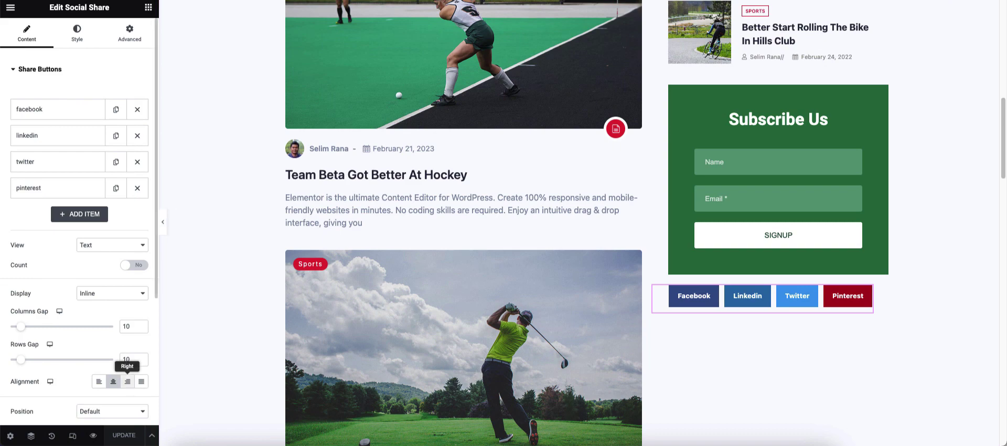
left_click(127, 381)
left_click(163, 222)
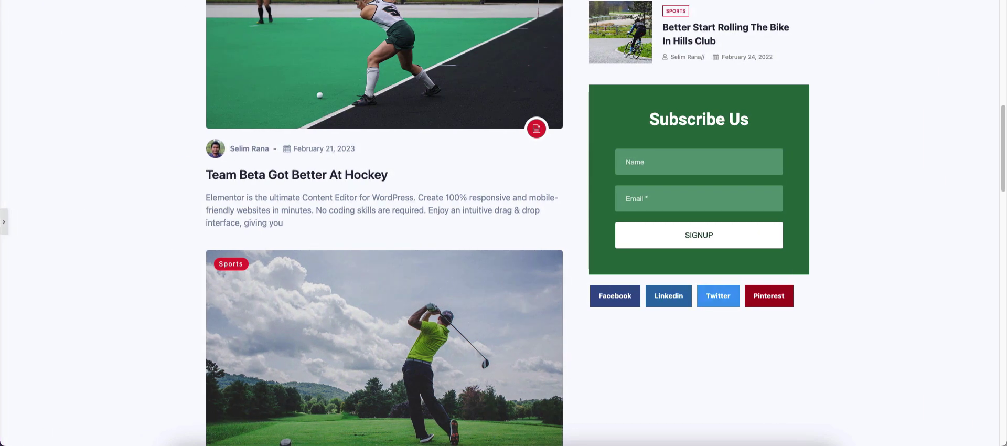
scroll(504, 223, "up", 2)
scroll(504, 223, "up", 8)
scroll(504, 223, "down", 15)
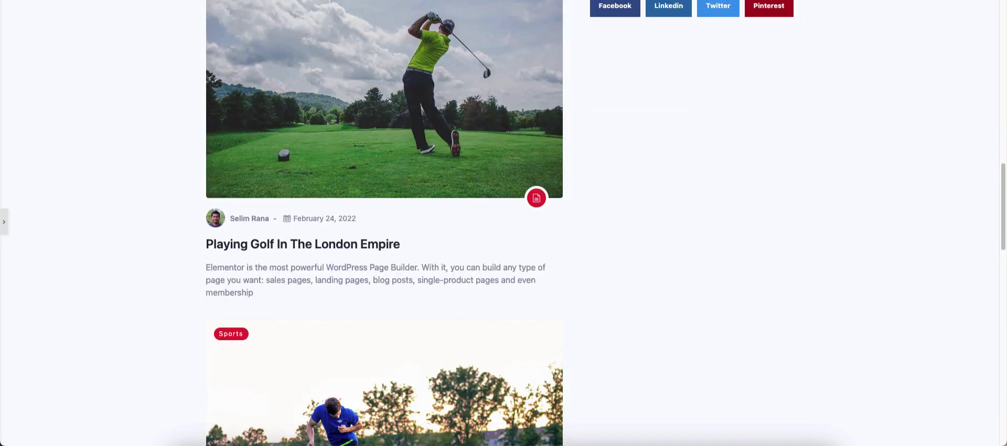
left_click(4, 222)
scroll(504, 223, "up", 6)
scroll(504, 223, "down", 5)
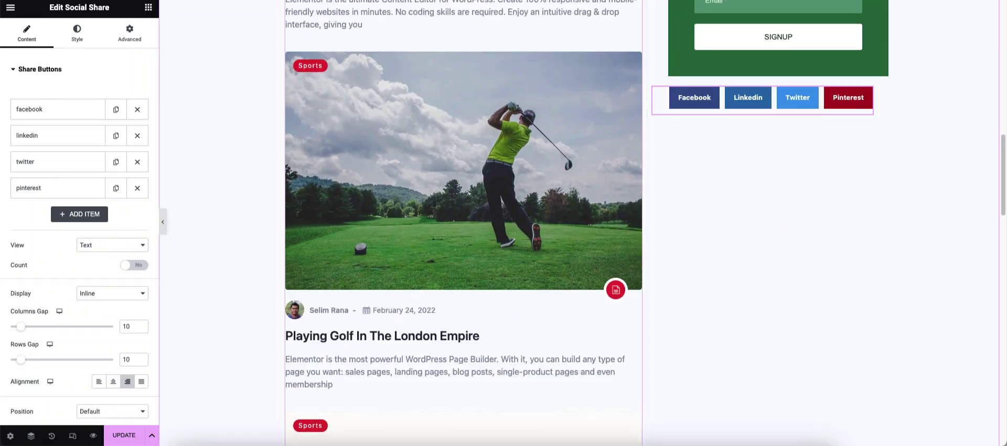
left_click(124, 435)
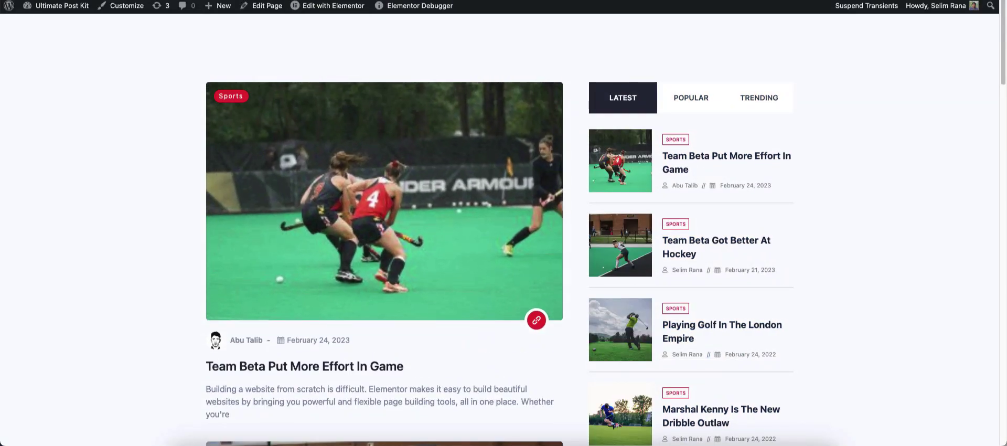
- Enter a subscriber's name and e-mail in the Subscribe Us form and submit it
scroll(503, 231, "down", 10)
left_click(677, 160)
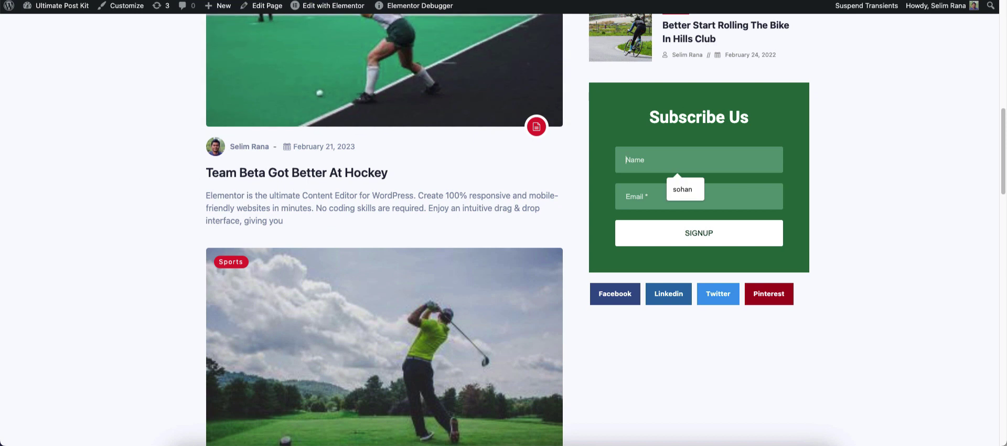
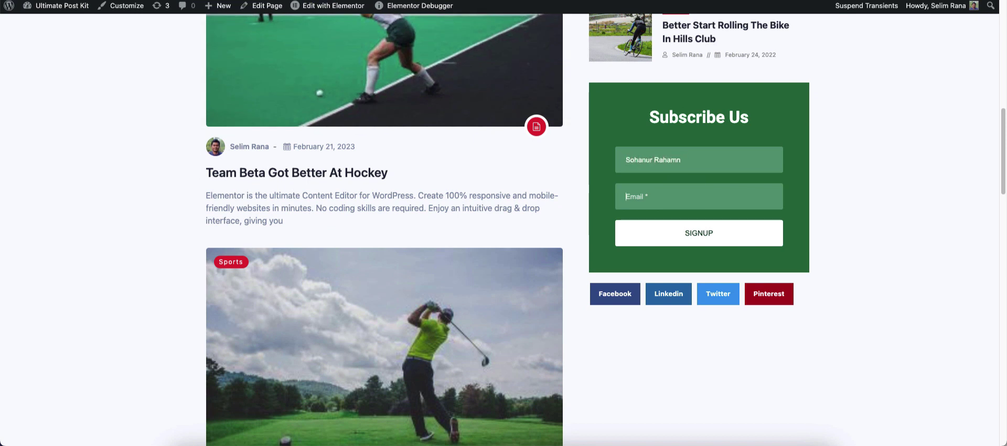
type("Sohanur")
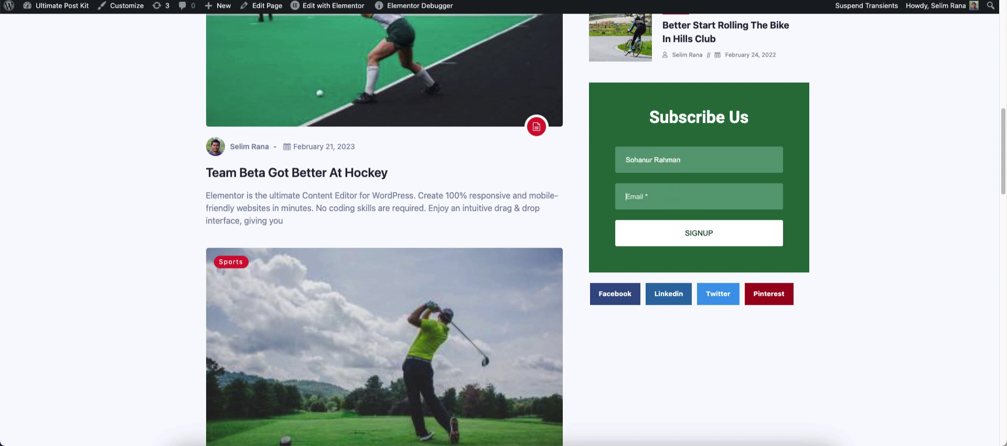
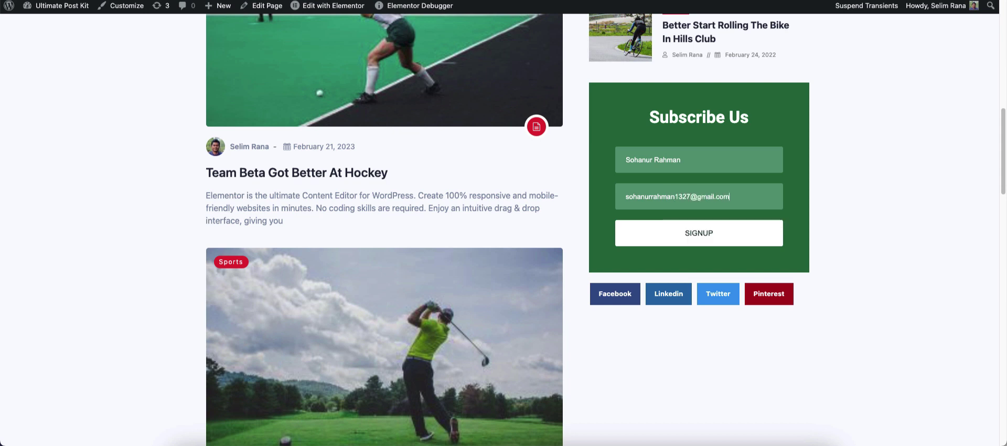
key("Return")
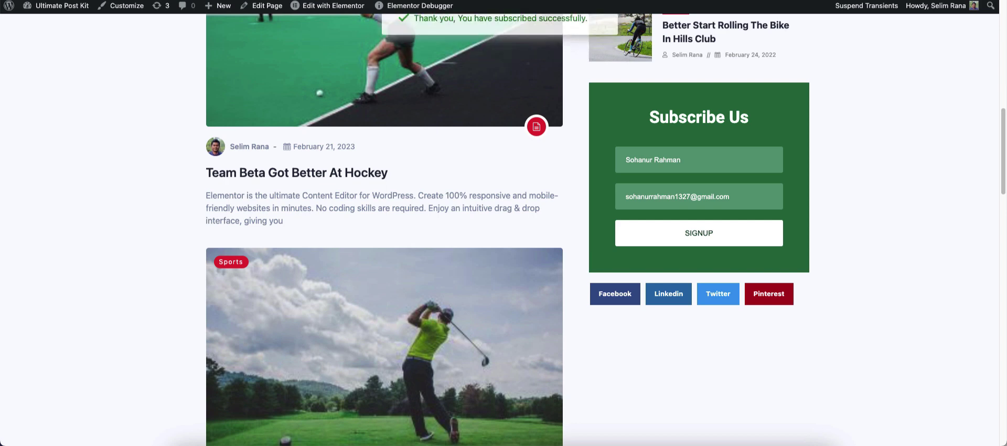
scroll(385, 229, "down", 20)
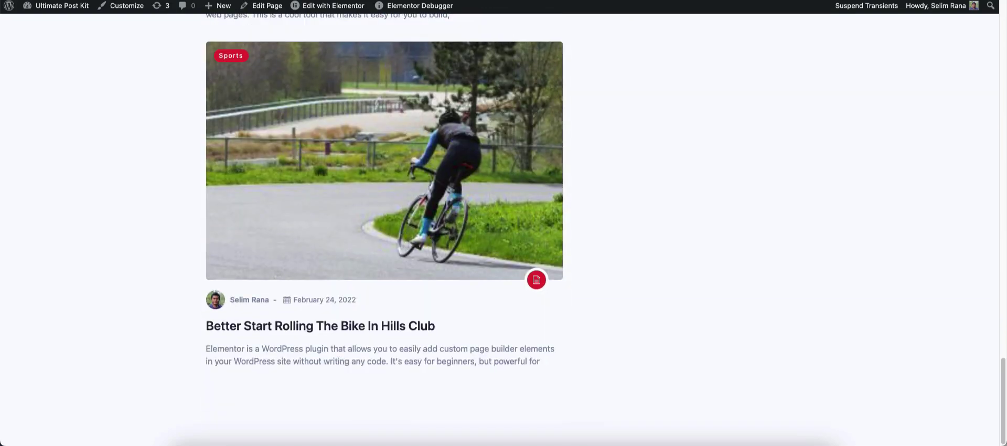
scroll(385, 229, "up", 20)
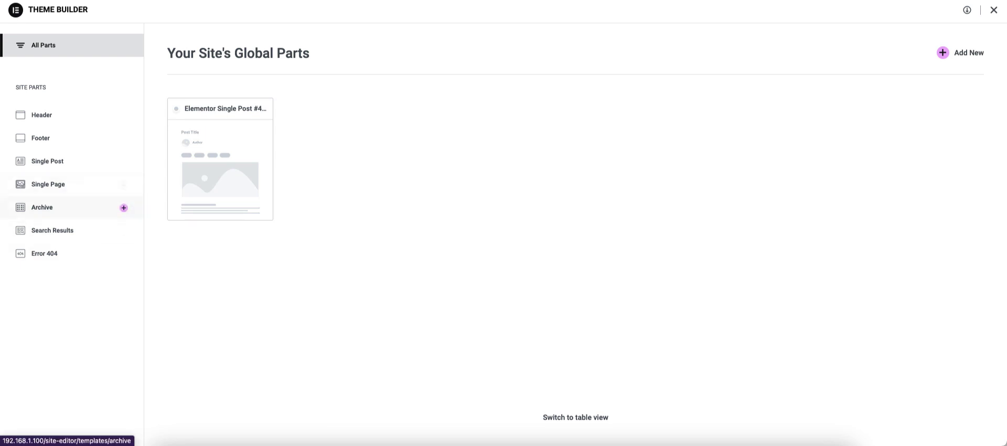
- Create a new blank archive template and set its page layout to Elementor Full Width
left_click(42, 207)
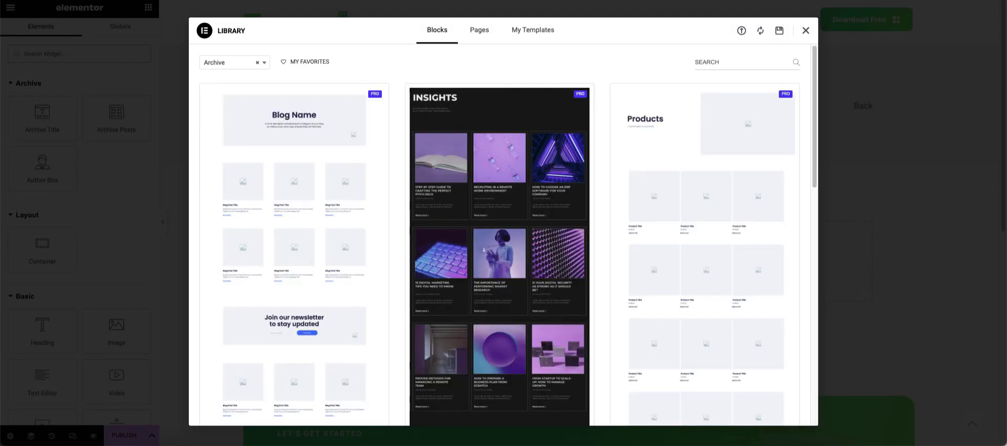
key("Escape")
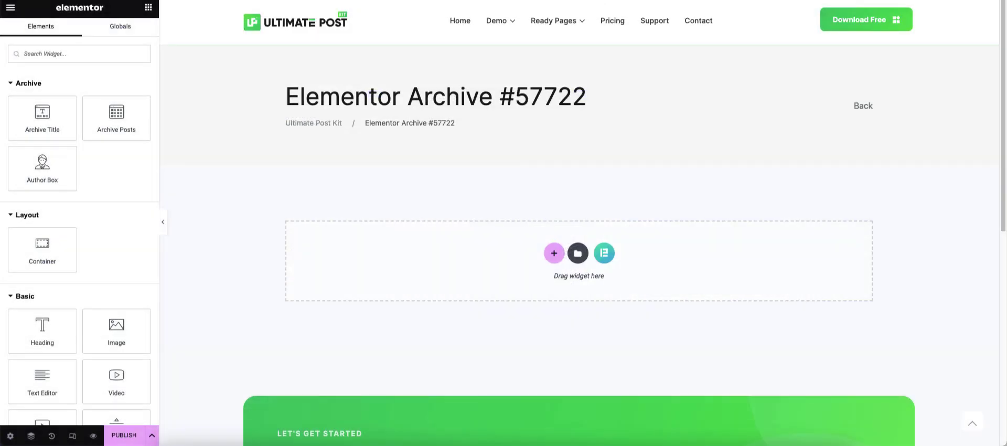
left_click(10, 435)
left_click(113, 194)
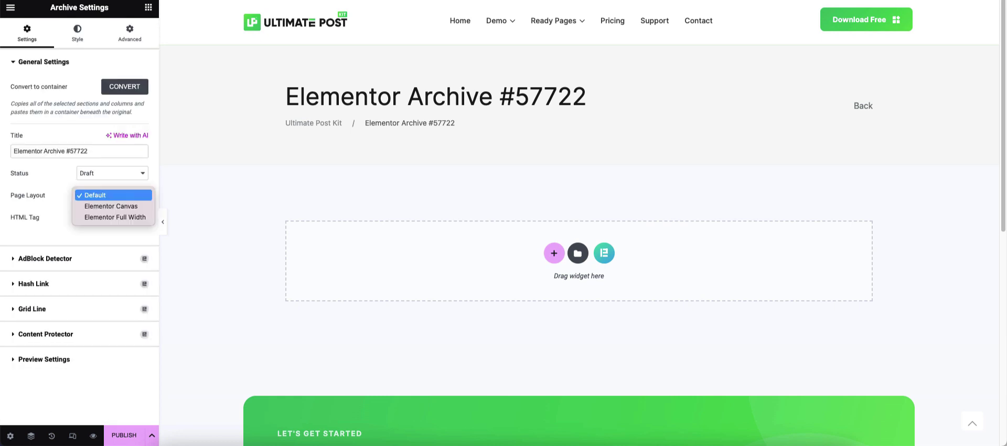
left_click(113, 215)
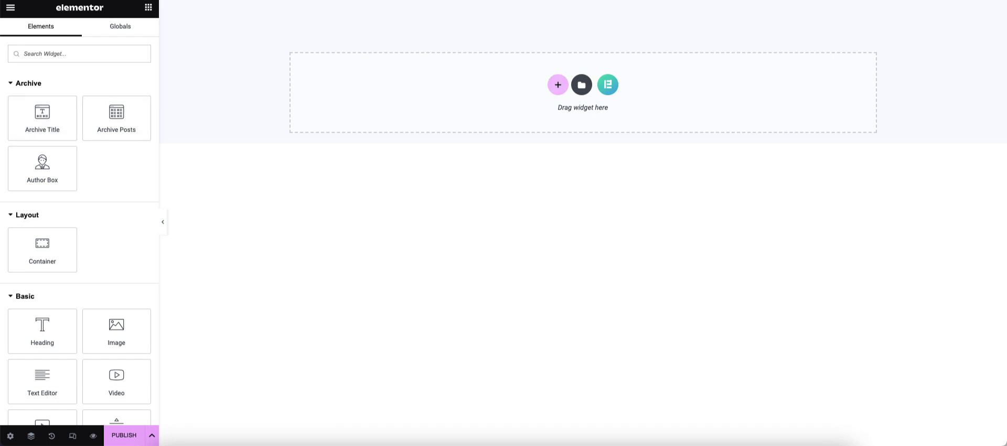
- Add a 50/50 two-column section with 120 px top and bottom padding
left_click(558, 85)
left_click(554, 106)
left_click(129, 32)
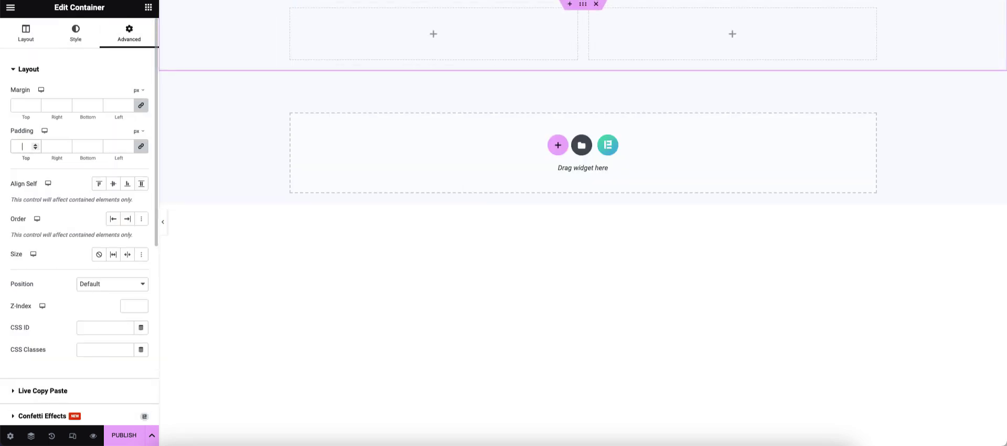
type("120")
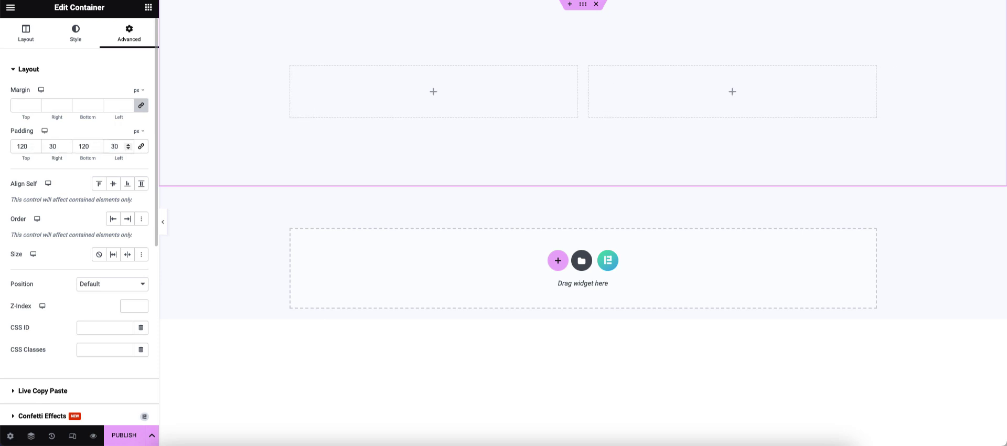
- Widen the section's left column to 80%
left_click(368, 78)
double_click(126, 127)
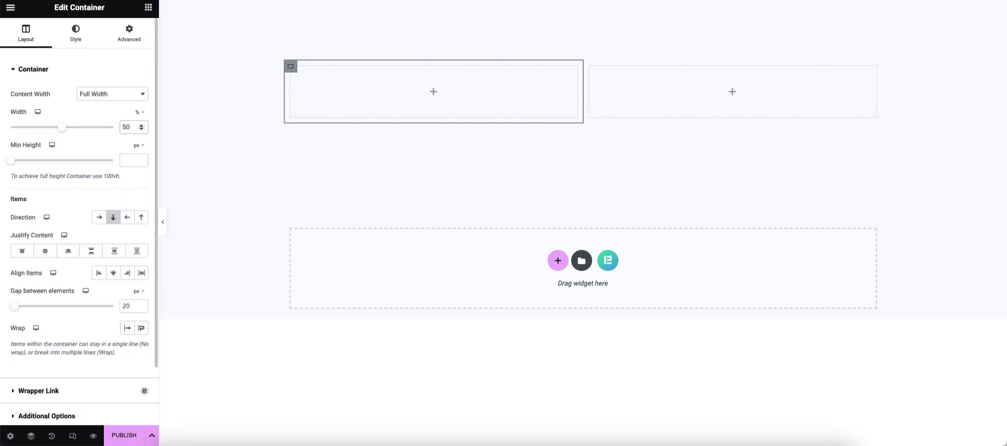
type("75")
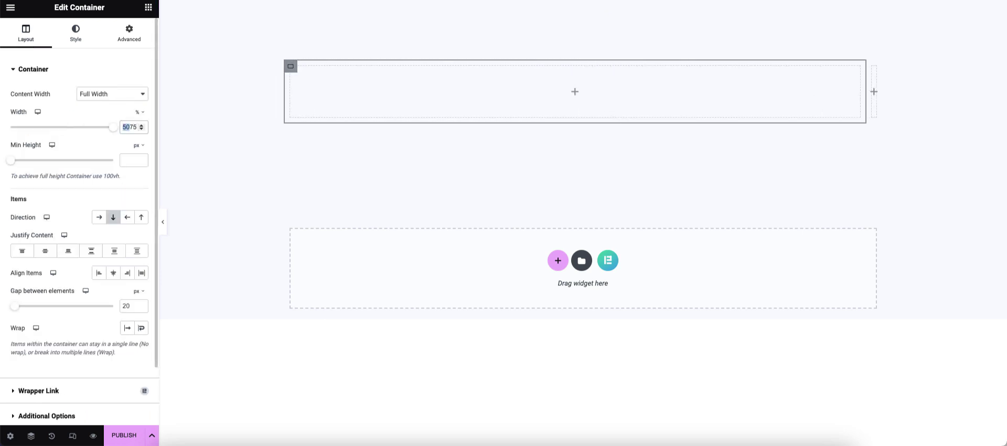
key("BackSpace")
key("Up")
key("Up")
key("Up")
key("Up")
key("Up")
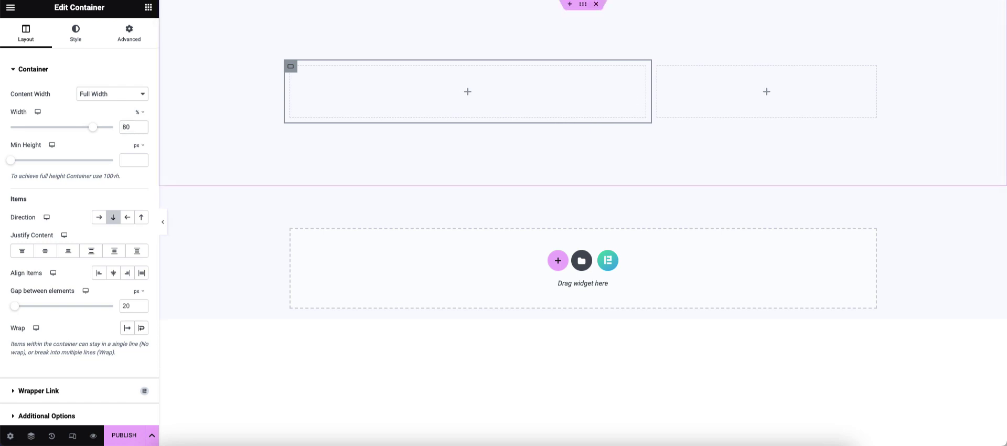
left_click(33, 69)
left_click(149, 8)
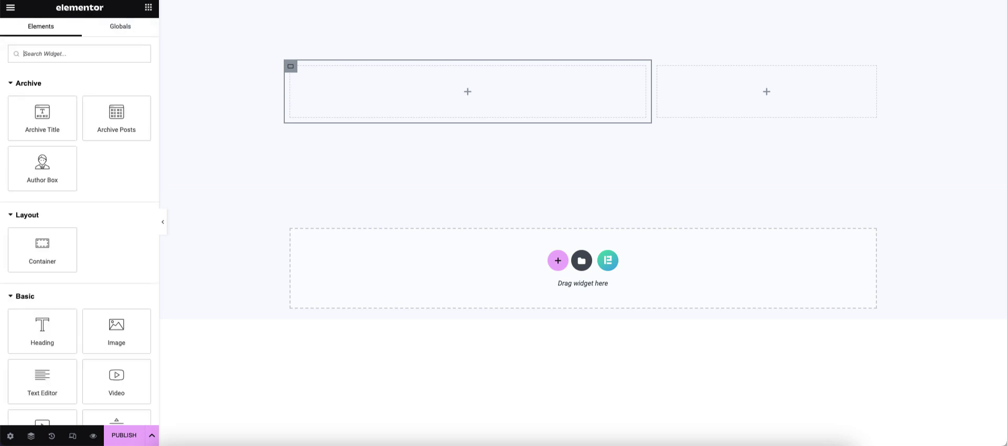
- Place a Fanel List in the left column with full-size images in a single column
type("fan")
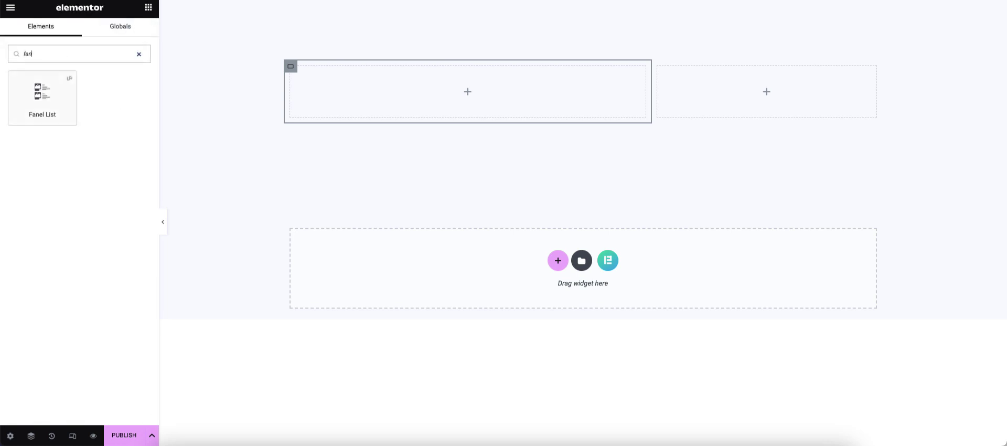
left_click_drag(41, 99, 468, 91)
left_click(112, 182)
left_click(122, 248)
left_click(112, 94)
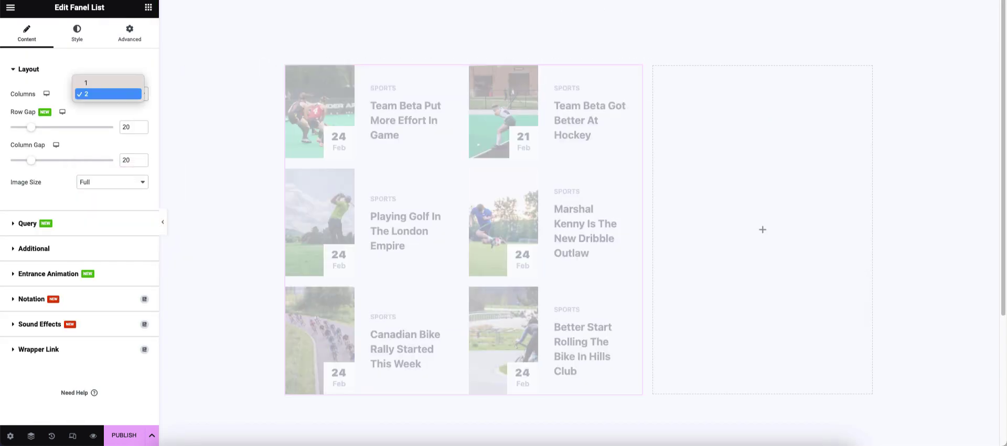
left_click(108, 82)
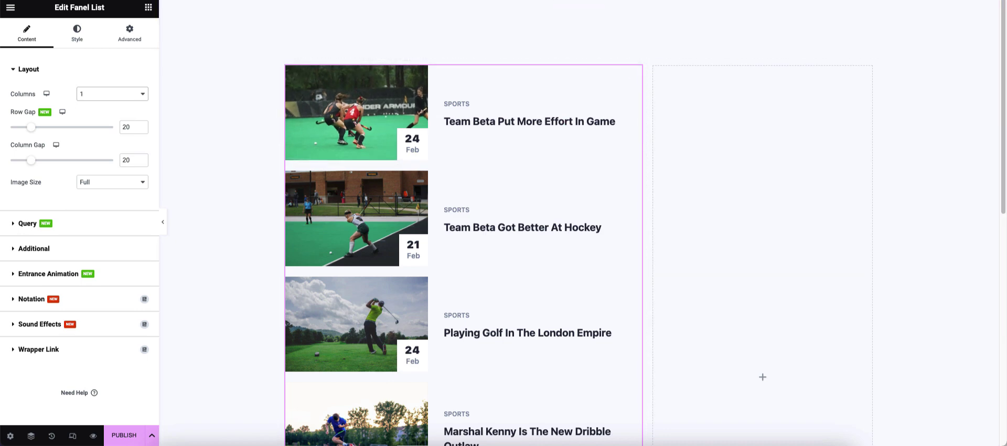
- Turn on author, comments, reading time and pagination, and limit excerpts to 30 words
left_click(34, 248)
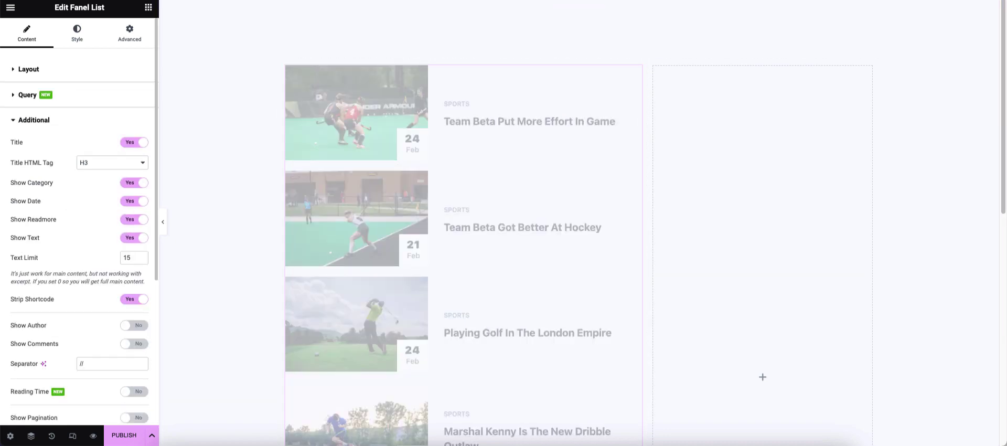
left_click(134, 325)
left_click(134, 344)
scroll(78, 221, "down", 1)
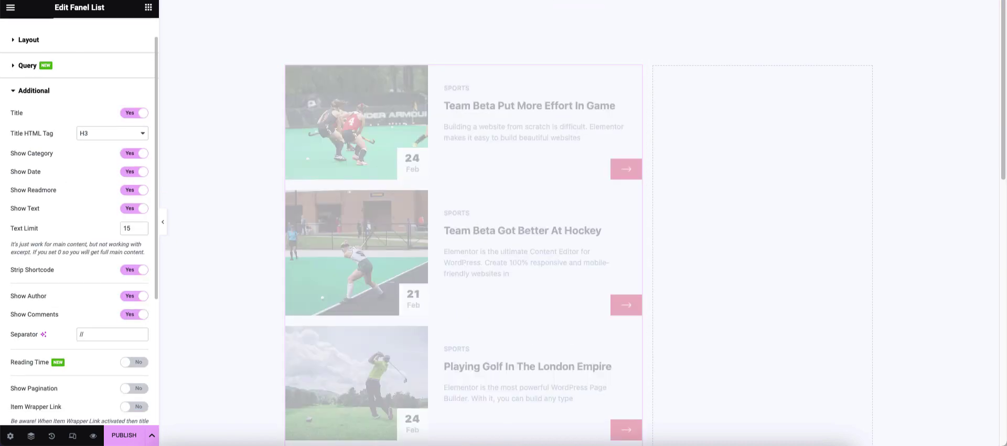
left_click(135, 362)
scroll(79, 220, "down", 3)
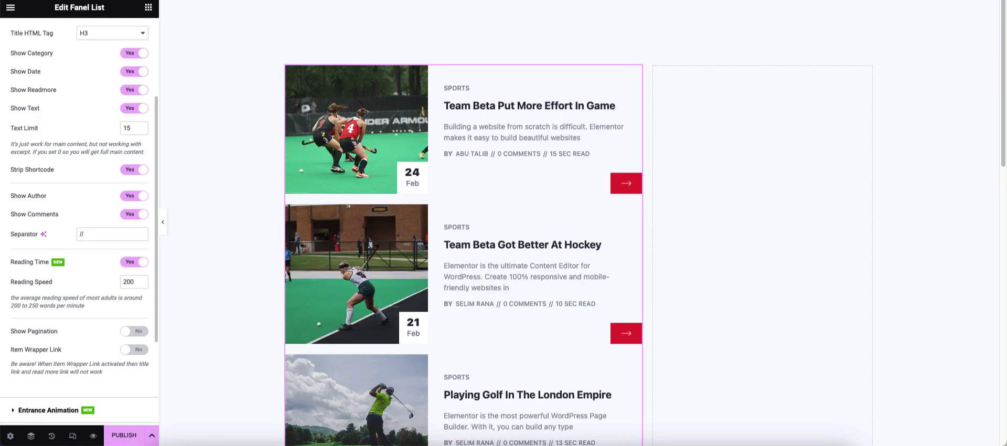
left_click(134, 331)
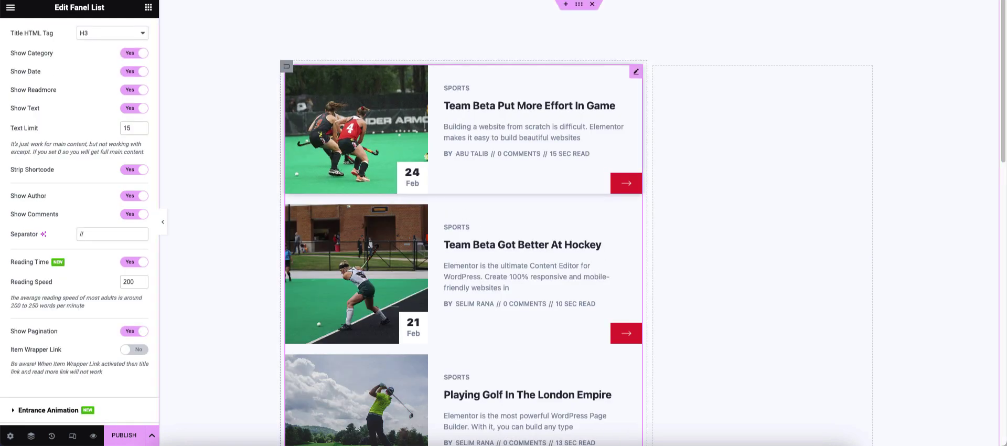
scroll(79, 221, "up", 1)
left_click(133, 150)
type("50")
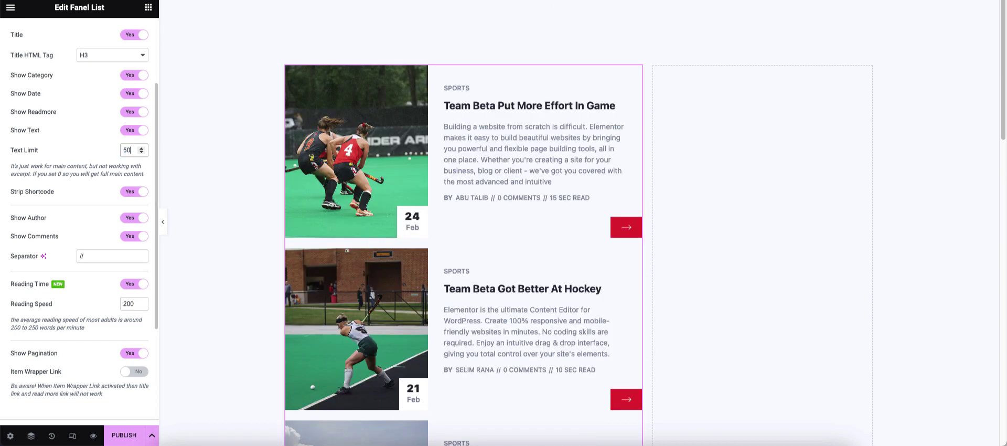
type("3")
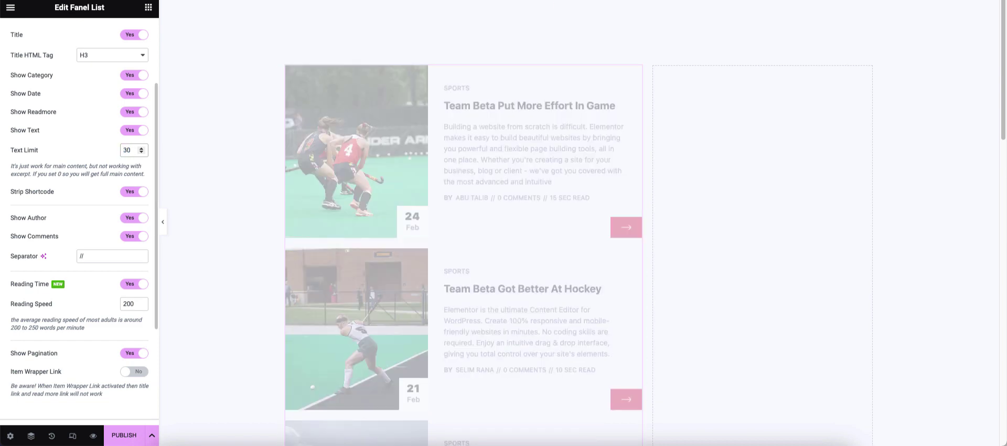
left_click(287, 66)
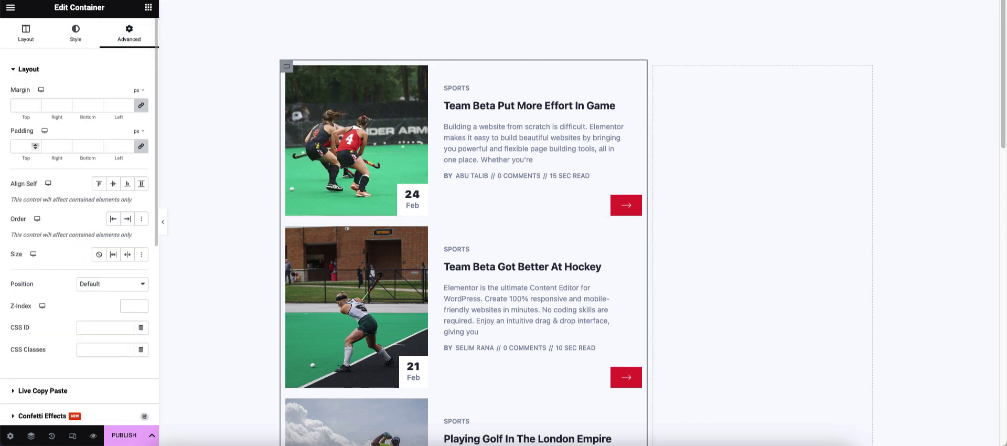
- Give the post list container a white Classic background
left_click(76, 32)
left_click(99, 116)
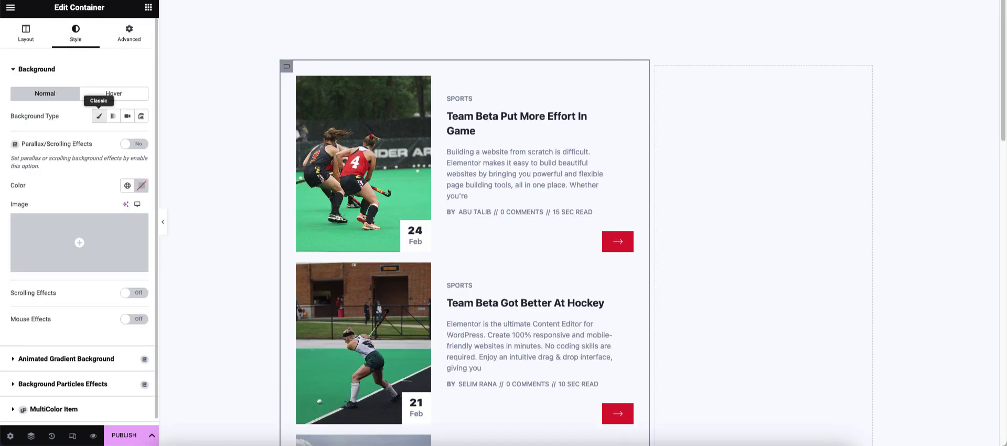
left_click(141, 185)
- Publish the template for All Archives and drop an empty container into the right column
left_click(124, 434)
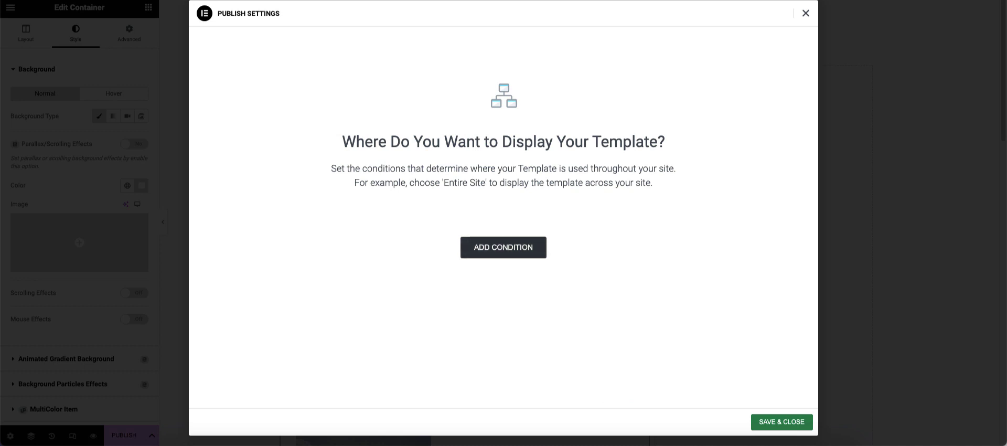
left_click(504, 247)
left_click(525, 227)
left_click(407, 226)
left_click(782, 422)
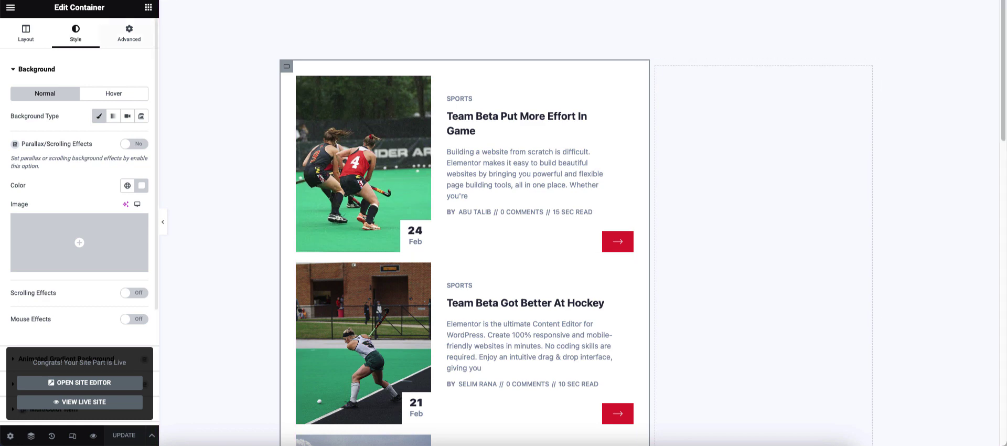
left_click(149, 7)
left_click_drag(42, 249, 705, 84)
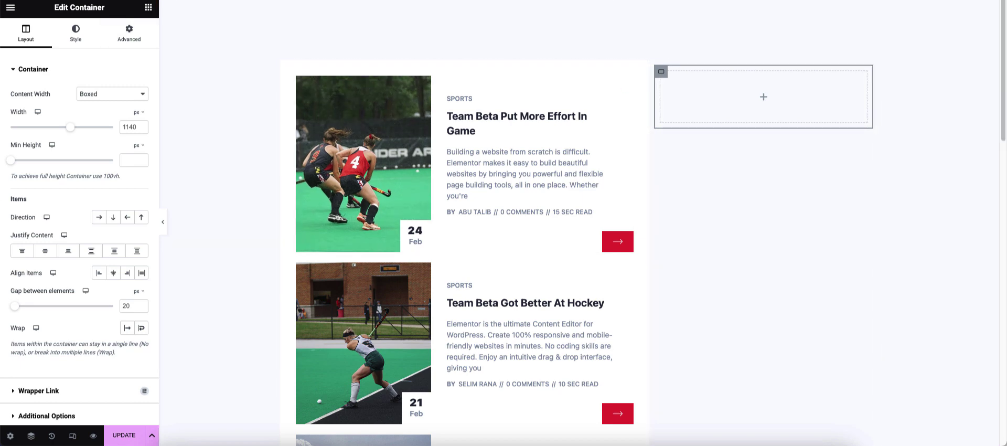
- Give the right container a white background and 30 px padding
left_click(76, 32)
left_click(141, 185)
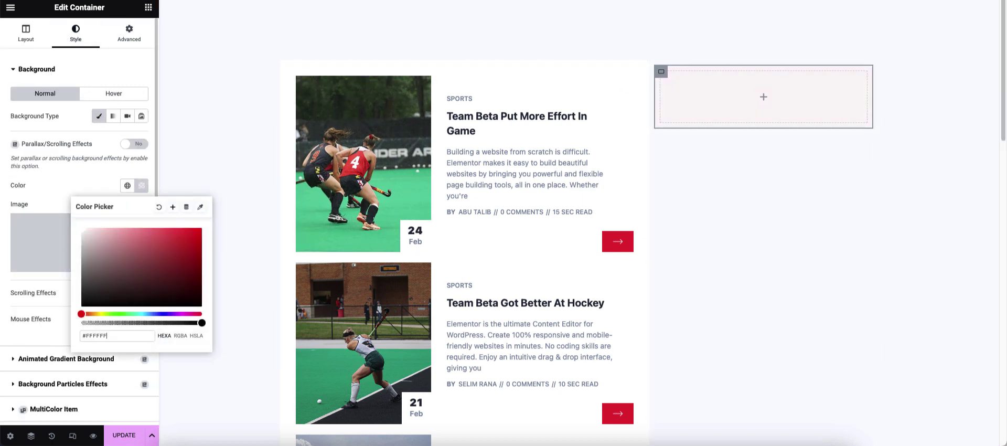
key("Escape")
left_click(129, 33)
left_click(53, 147)
type("30")
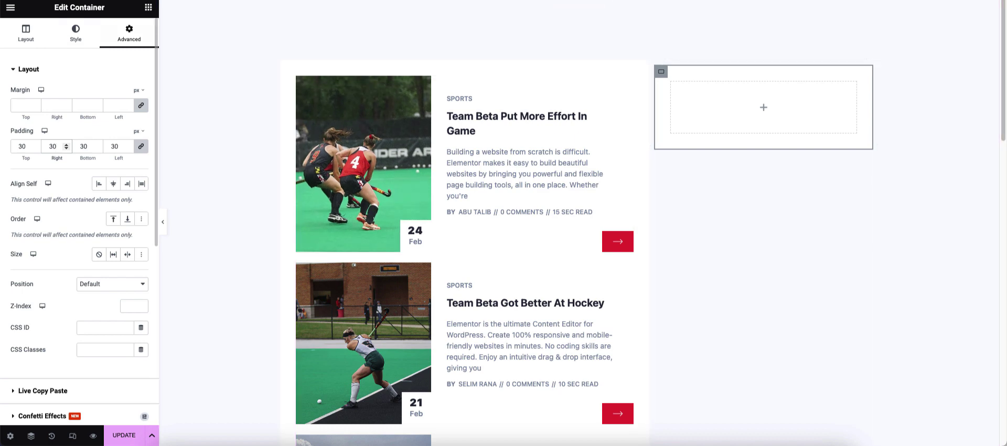
- Add a heading titled 'Our Social Link' to the right container
left_click(148, 8)
left_click_drag(42, 330, 750, 108)
key("ctrl+a")
type("Our S")
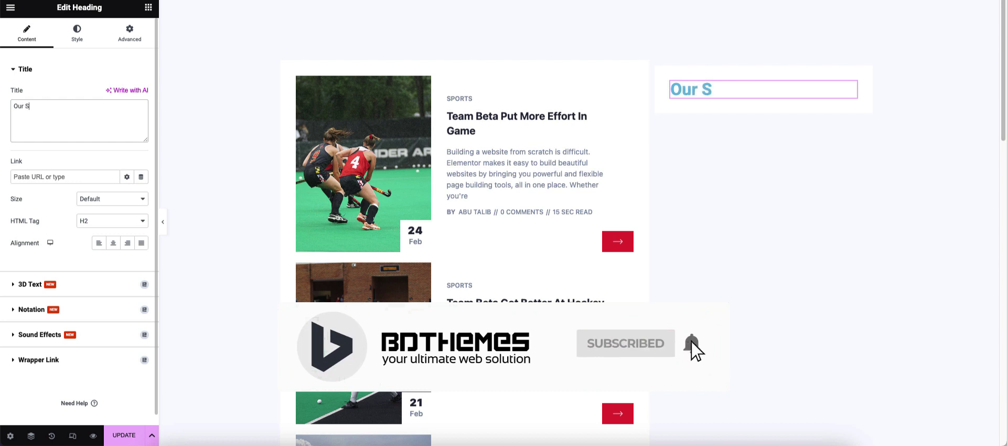
type("ocial Link")
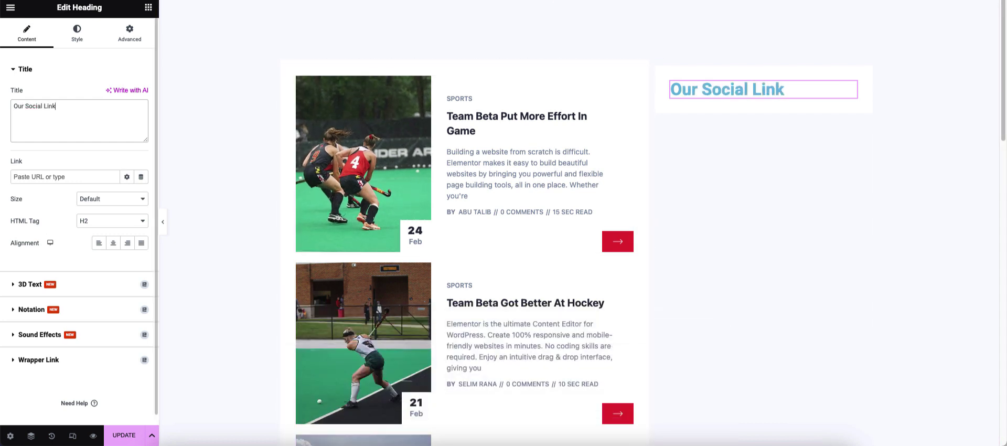
- Make the heading text black with font weight 500 (Medium)
left_click(77, 33)
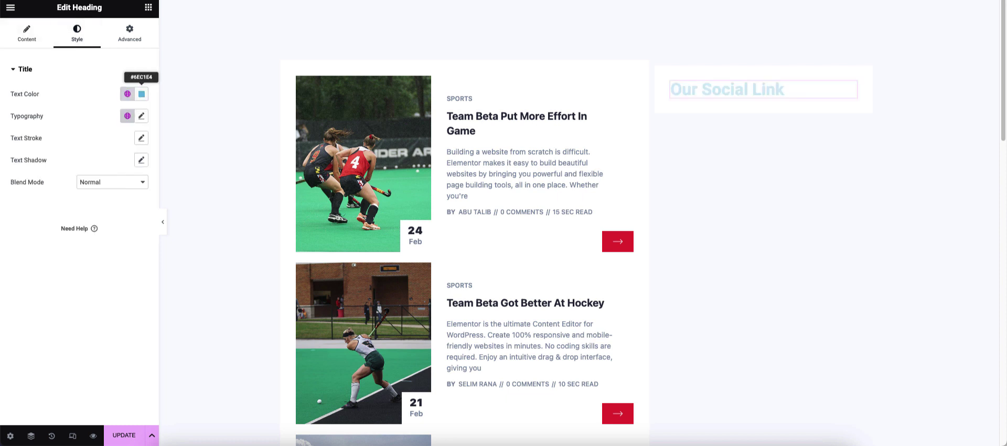
left_click(141, 94)
left_click(82, 213)
left_click(24, 114)
left_click(142, 116)
left_click(109, 220)
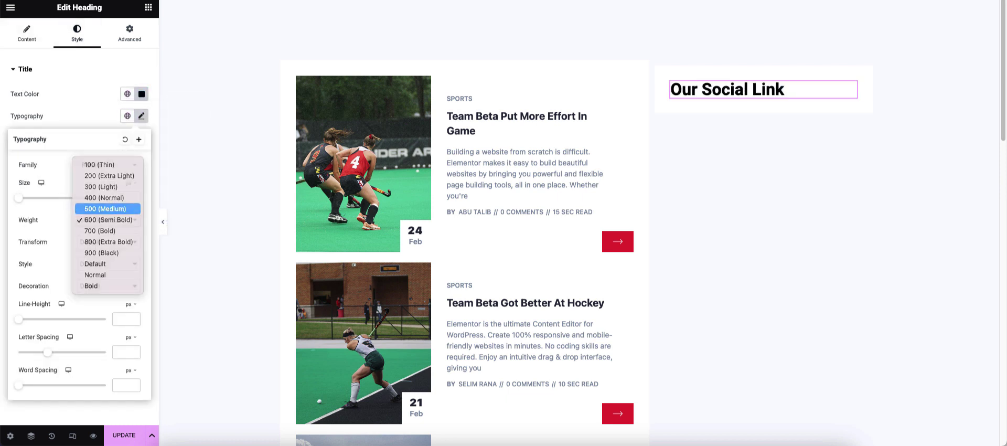
left_click(106, 208)
left_click(142, 116)
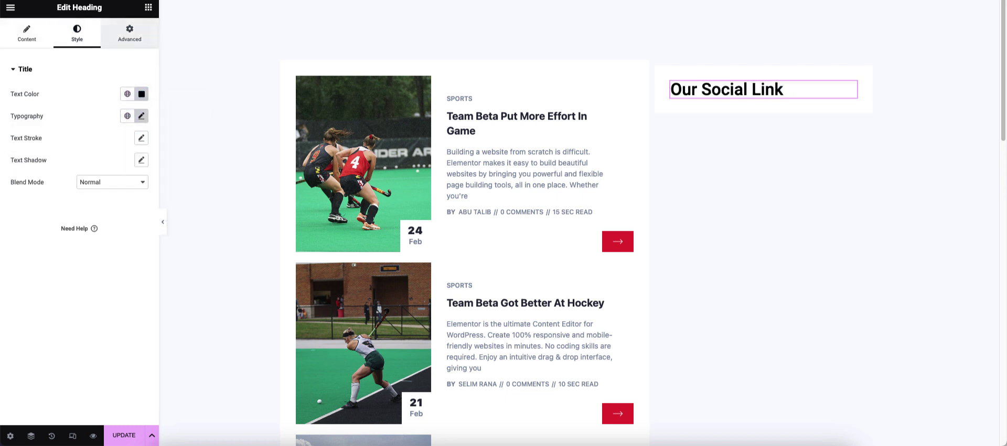
left_click(148, 7)
type("social l")
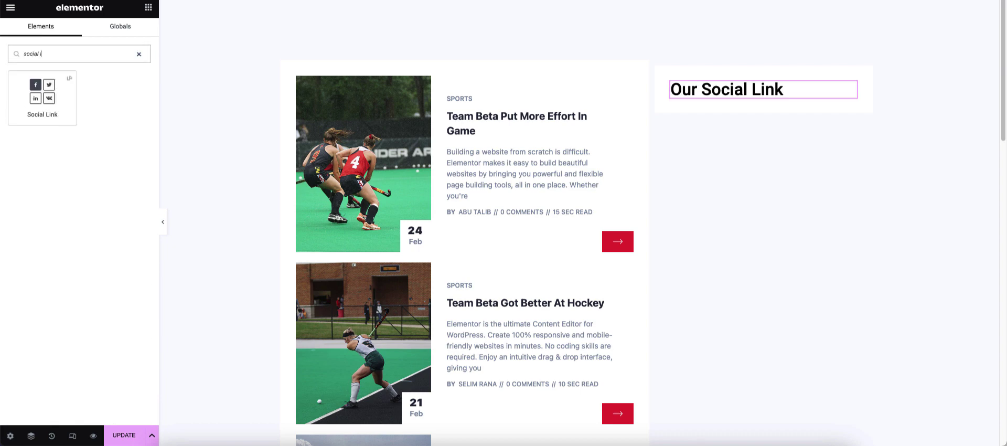
- Add an icon-only Social Link widget under the heading and add a Blogger item
left_click_drag(42, 97, 745, 105)
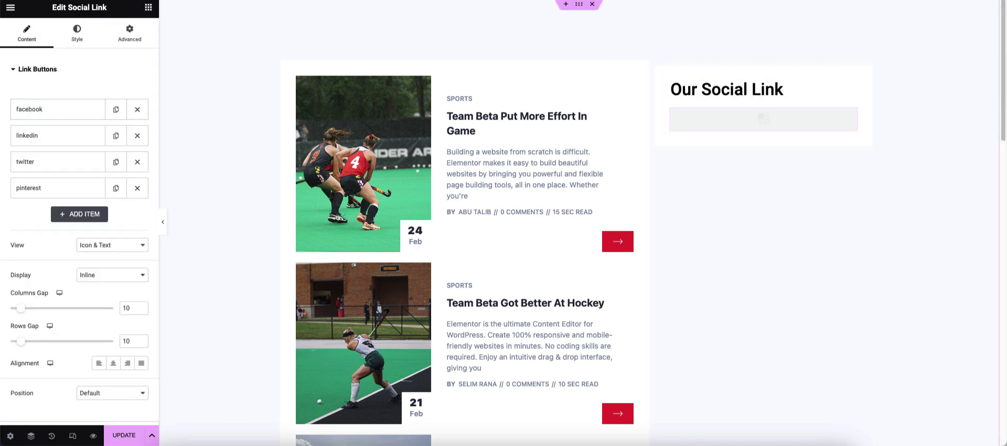
left_click(112, 245)
left_click(105, 256)
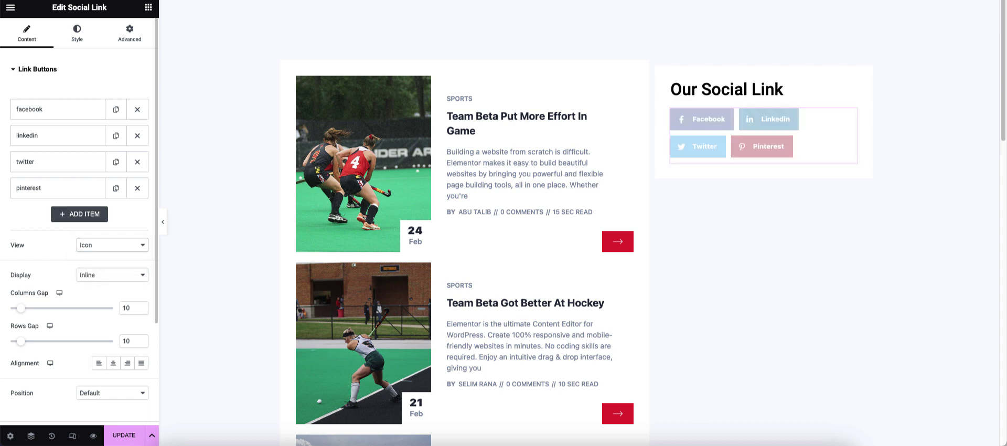
left_click(79, 214)
left_click(109, 239)
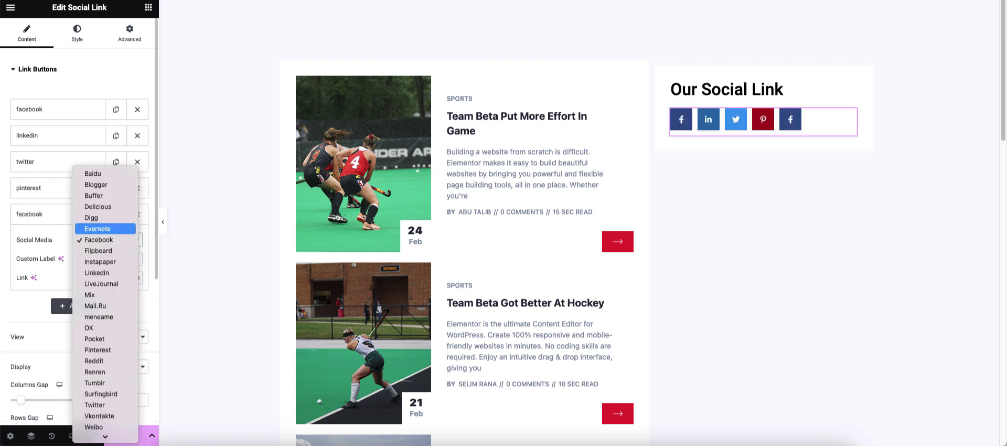
left_click(89, 185)
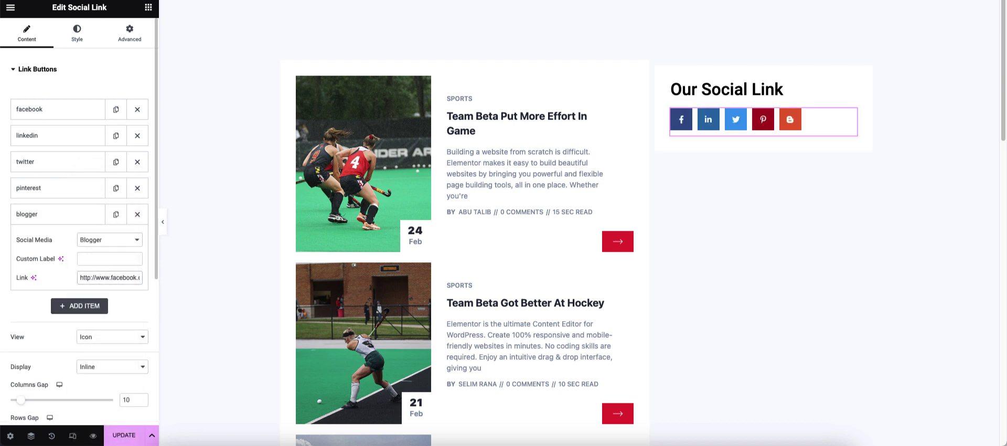
type("blogger")
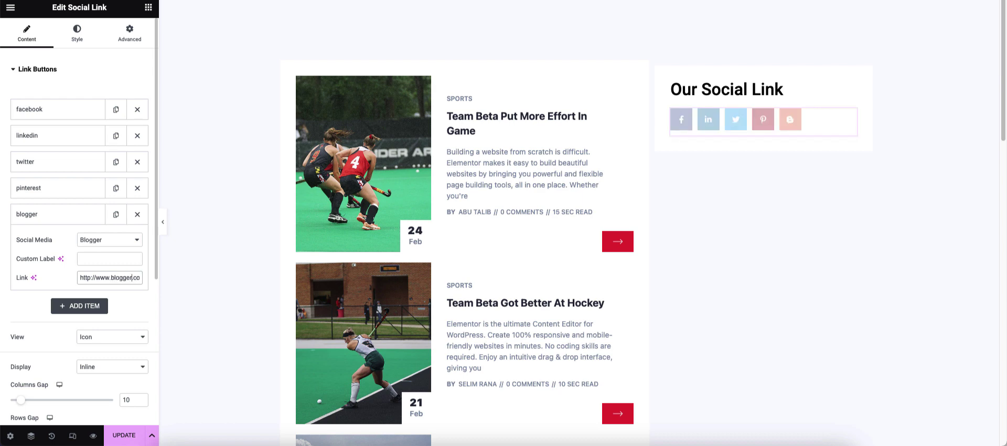
left_click(58, 214)
- Add a sixth social item set to Skype
left_click(79, 241)
left_click(110, 266)
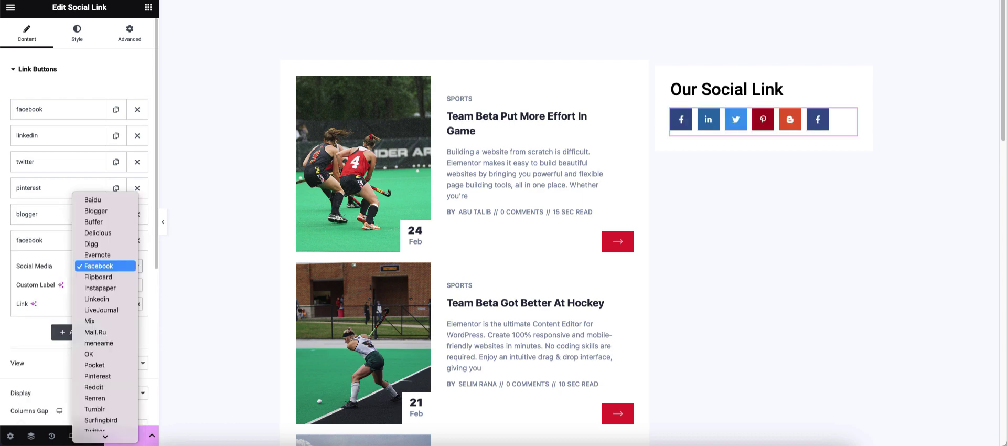
scroll(105, 373, "down", 2)
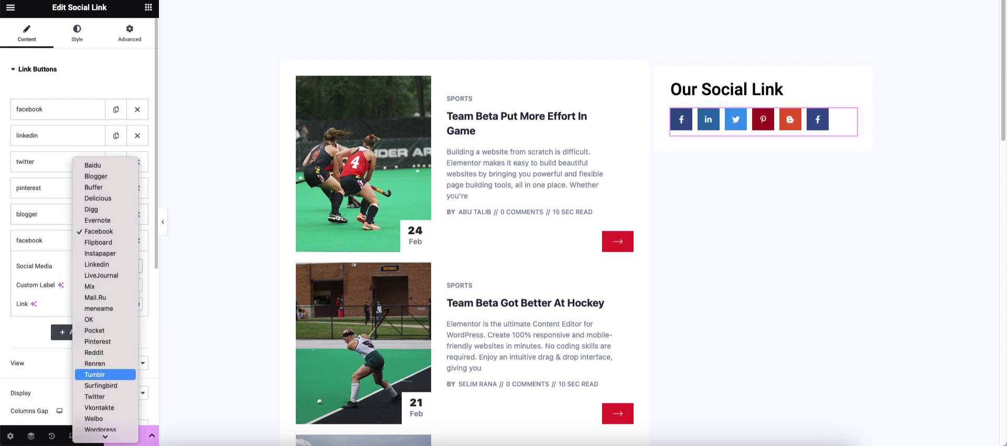
scroll(105, 396, "down", 2)
scroll(105, 407, "down", 2)
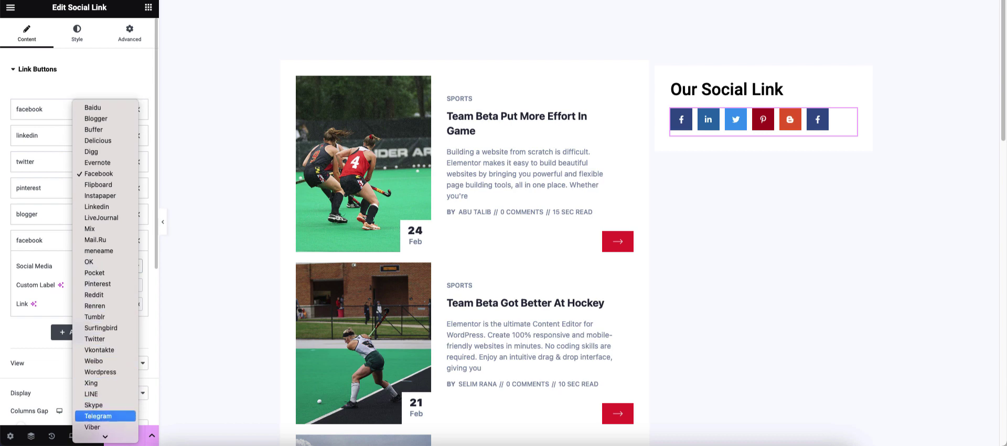
left_click(94, 405)
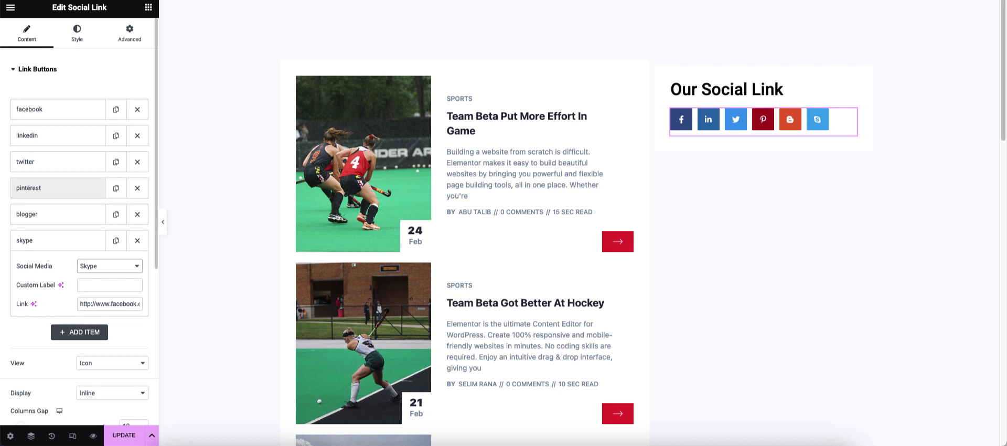
left_click(58, 240)
- Set the icons' column and row gaps to 25
scroll(78, 289, "down", 1)
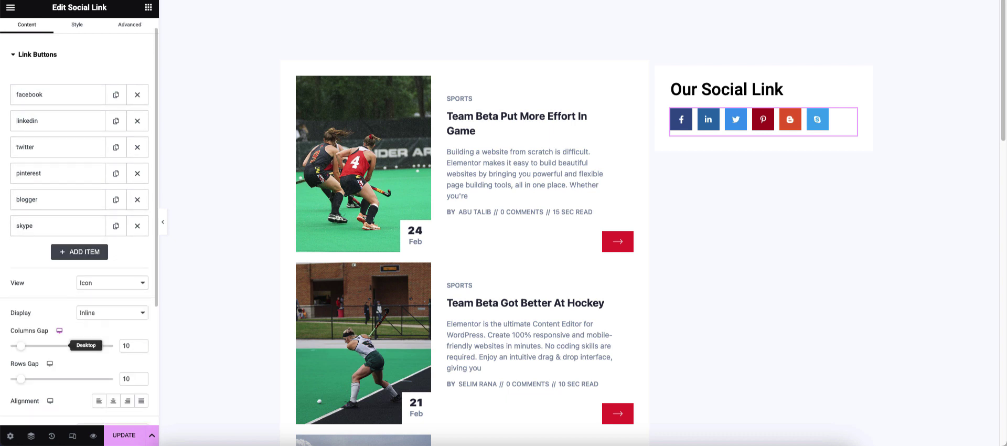
left_click_drag(21, 313, 32, 313)
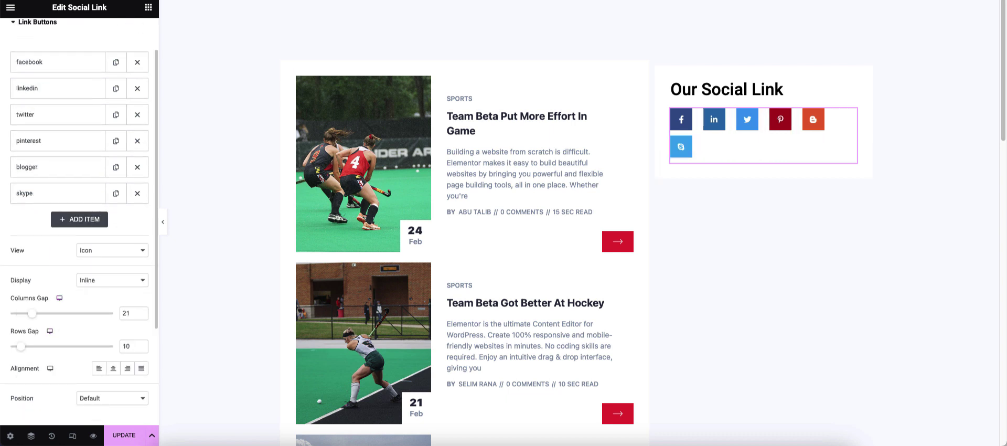
left_click_drag(20, 346, 33, 346)
type("25")
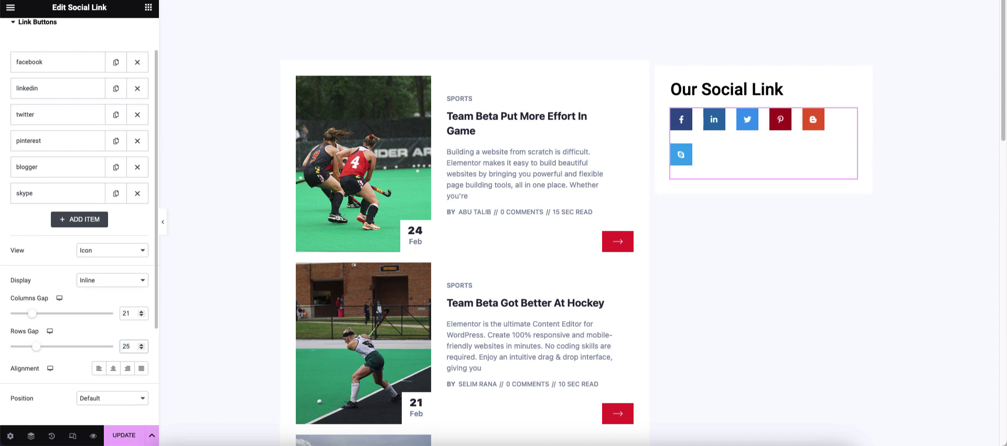
type("25")
- Add a Tumblr social link item
scroll(57, 141, "up", 1)
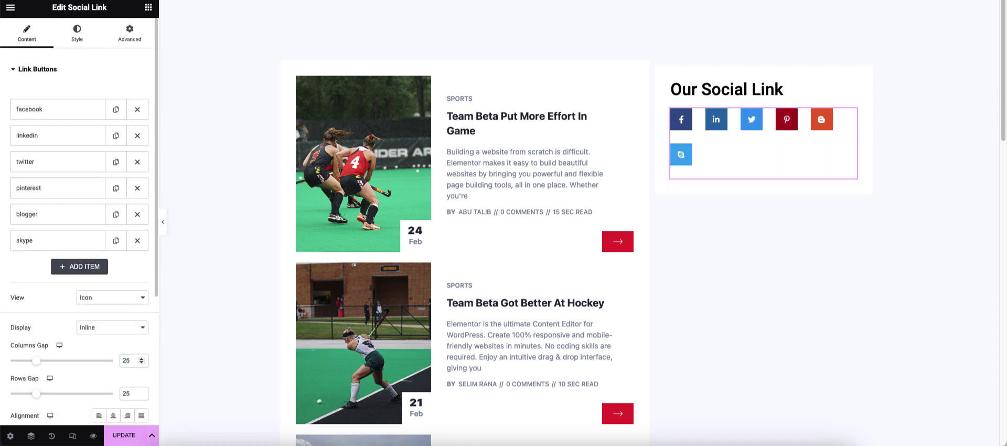
left_click(79, 266)
left_click(107, 215)
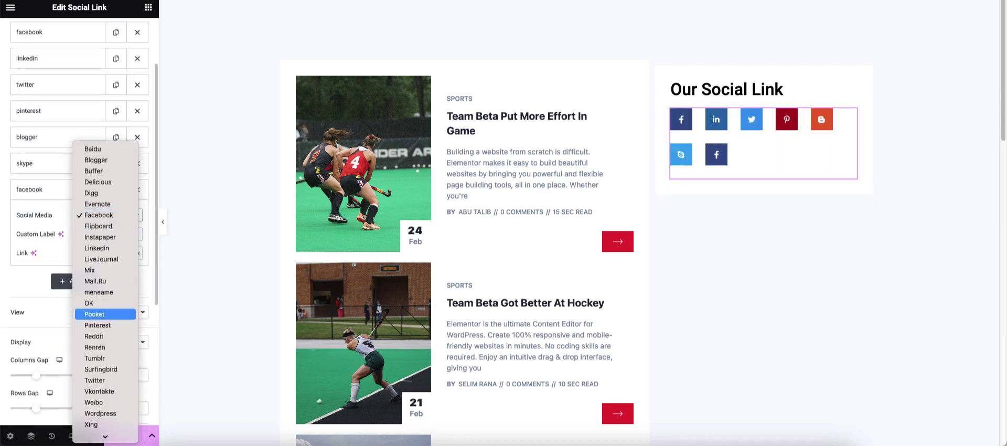
left_click(94, 358)
- Add a final WhatsApp social link item, keeping the default icon position
left_click(80, 214)
left_click(108, 241)
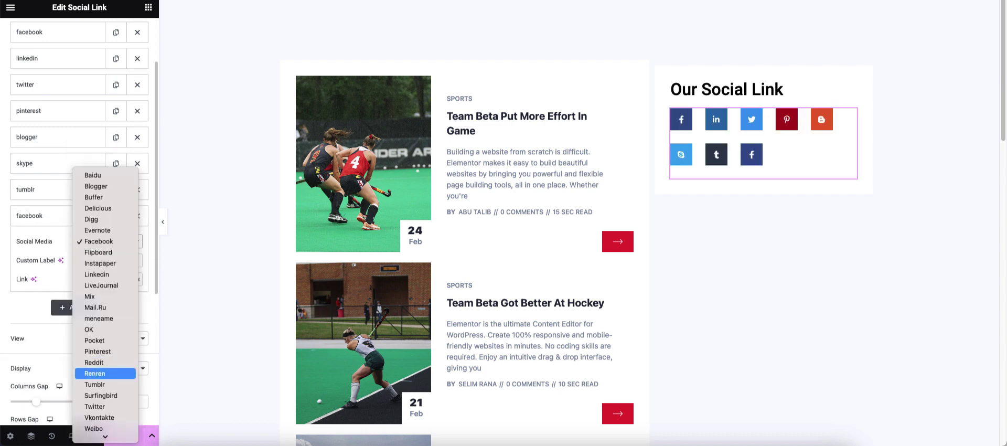
left_click(95, 406)
left_click(109, 241)
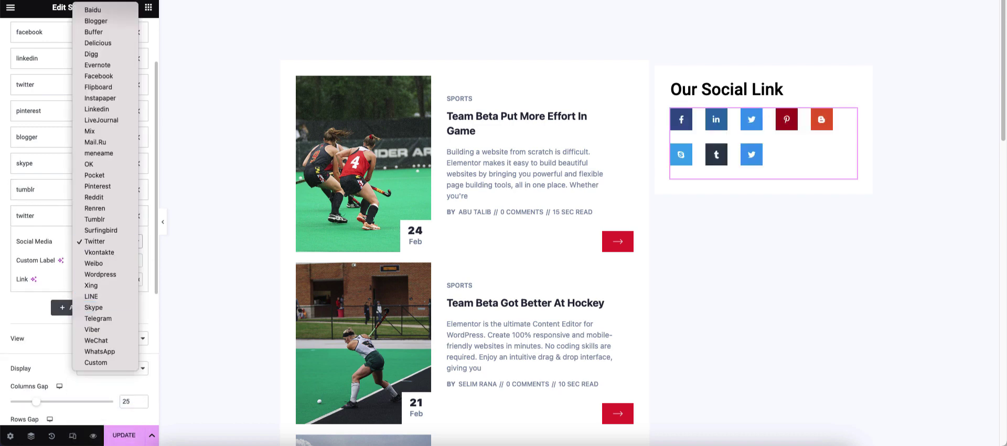
left_click(100, 351)
double_click(118, 279)
type("whatsapp")
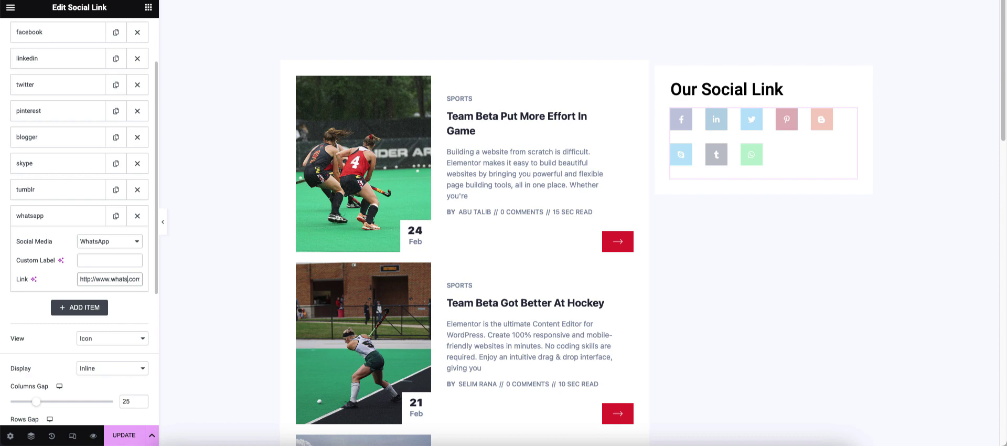
left_click(63, 216)
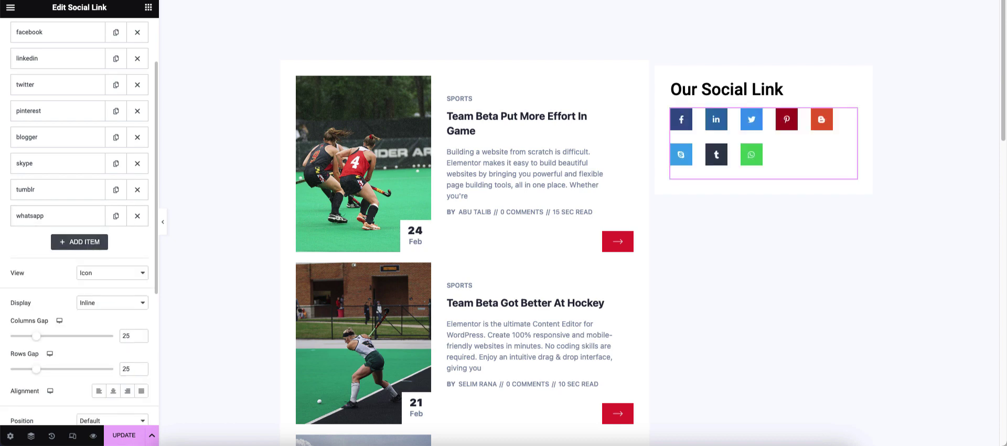
scroll(89, 252, "down", 3)
left_click(94, 258)
left_click(95, 258)
scroll(79, 137, "up", 5)
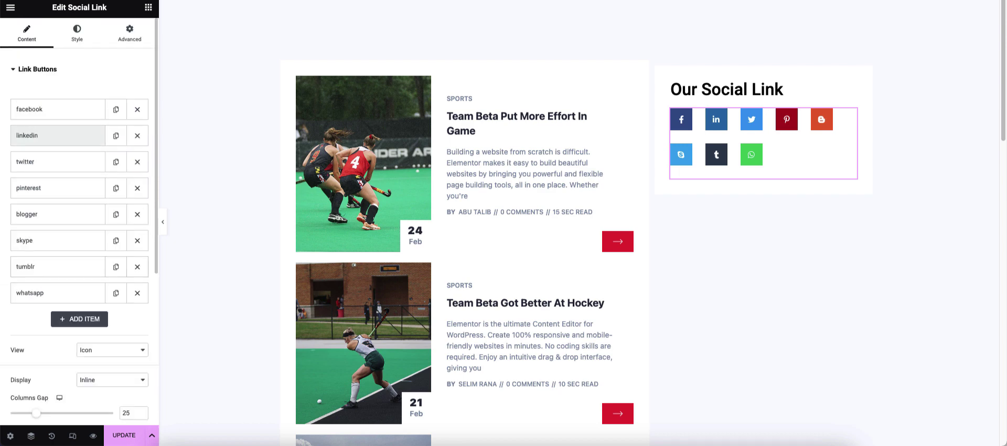
- Enlarge the social buttons and raise the icon size to 1.9
left_click(77, 33)
left_click_drag(10, 135, 58, 134)
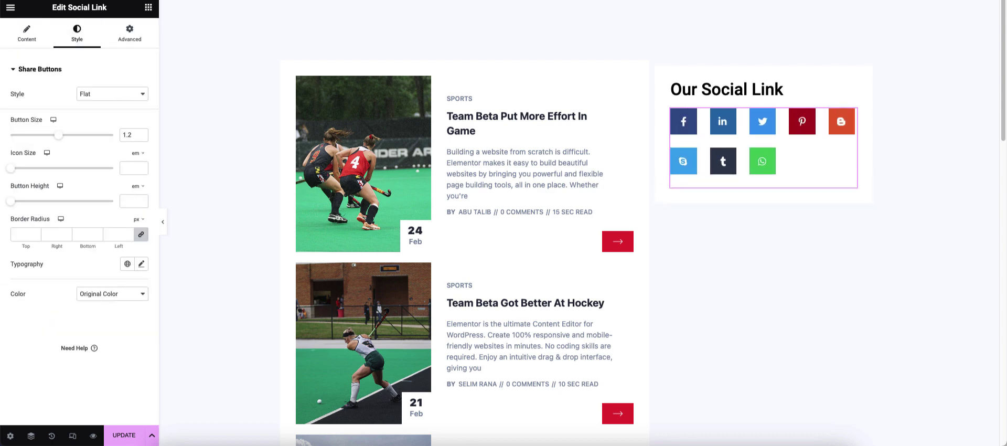
left_click_drag(10, 168, 51, 168)
left_click(113, 294)
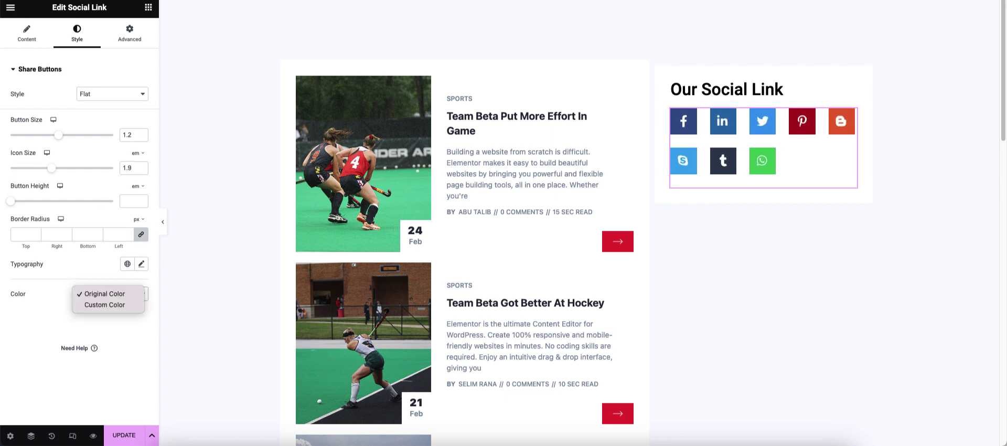
- Switch the buttons to Gradient style with 5 px corner radius and button size 1
left_click(112, 94)
left_click(107, 115)
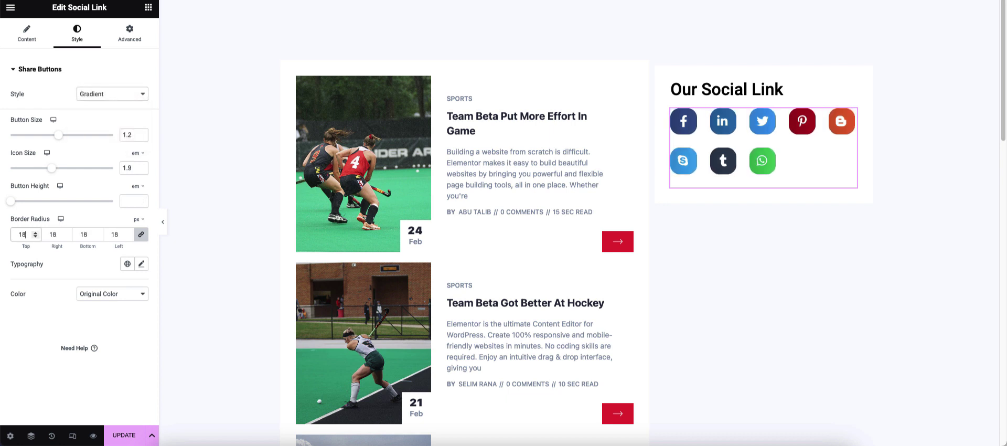
key("BackSpace")
key("BackSpace")
type("100")
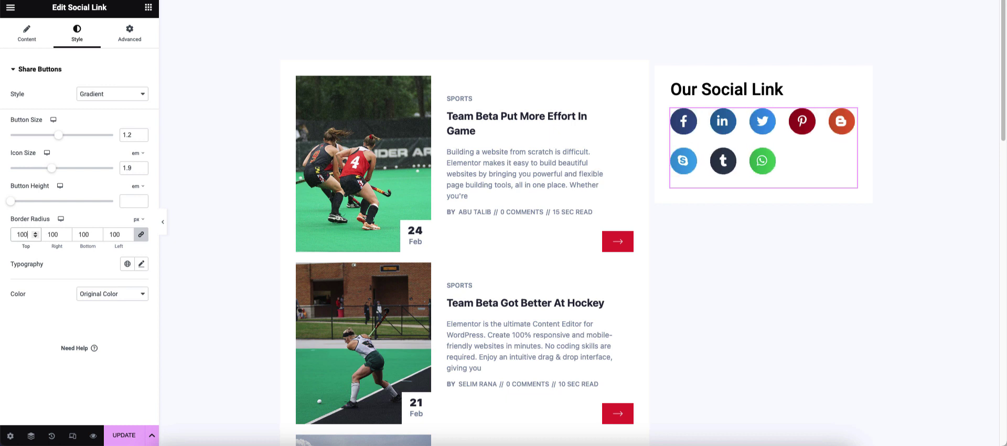
key("BackSpace")
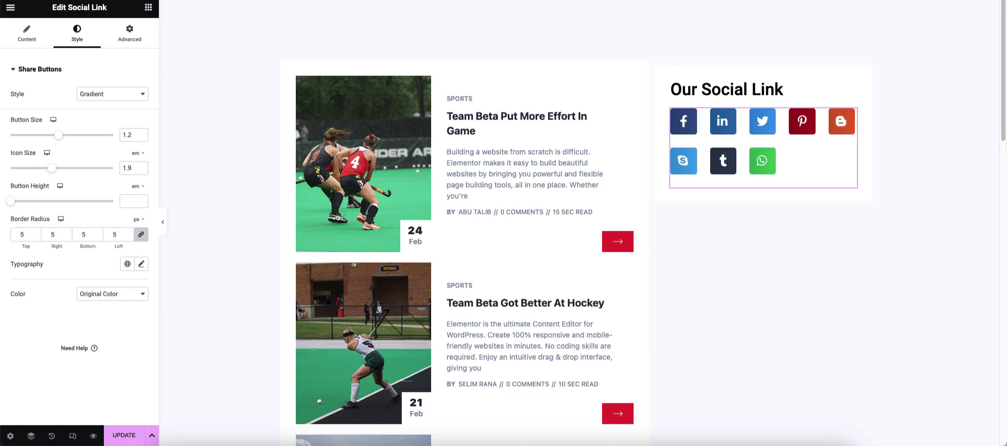
left_click_drag(59, 135, 45, 135)
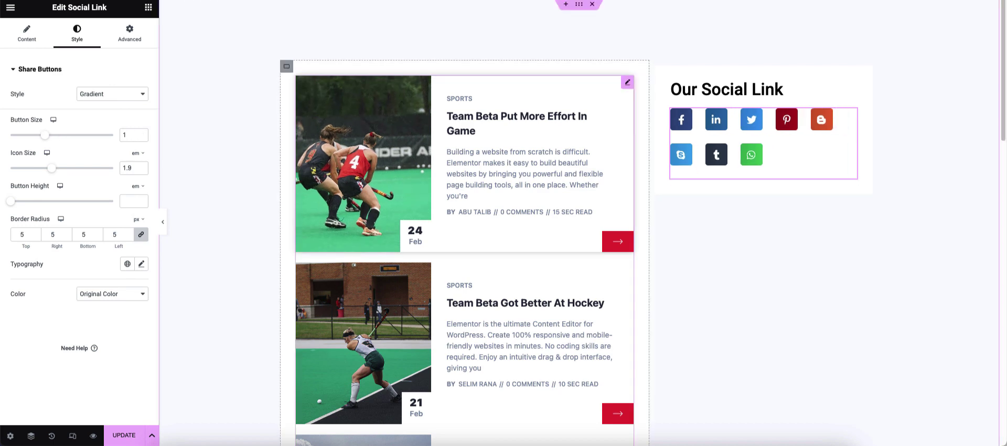
- Set the post list date badge's bottom corner radius to 0 and save the template
left_click(367, 152)
left_click(77, 34)
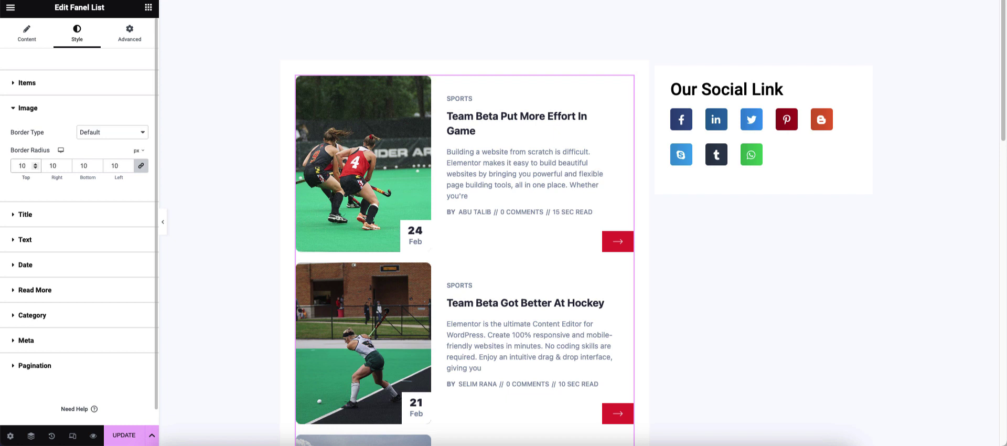
left_click(25, 265)
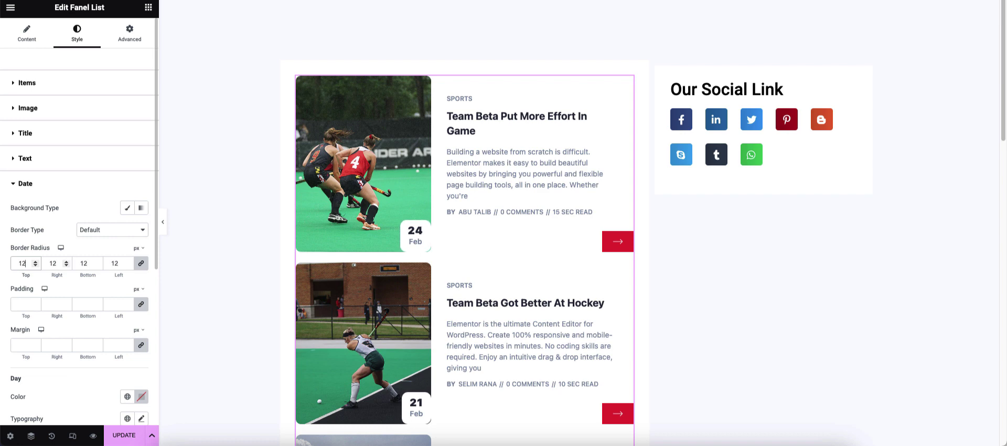
key("Tab")
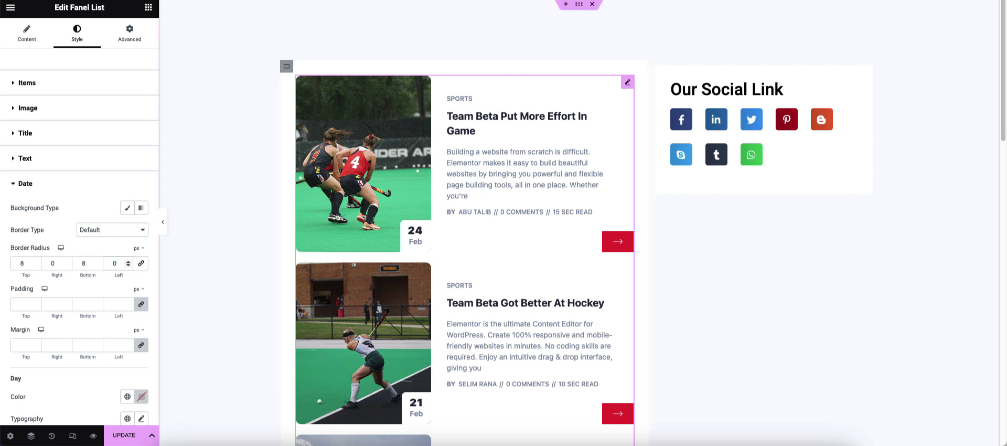
left_click(83, 263)
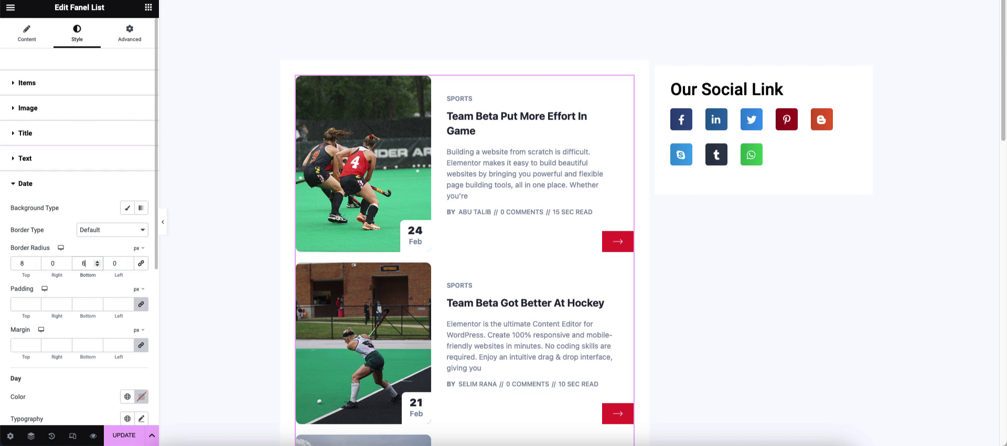
key("BackSpace")
key("BackSpace")
type("0")
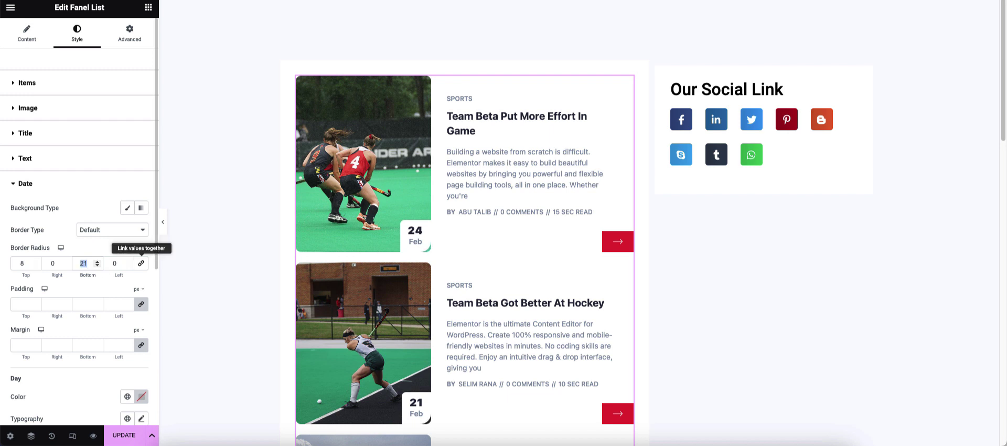
left_click(124, 435)
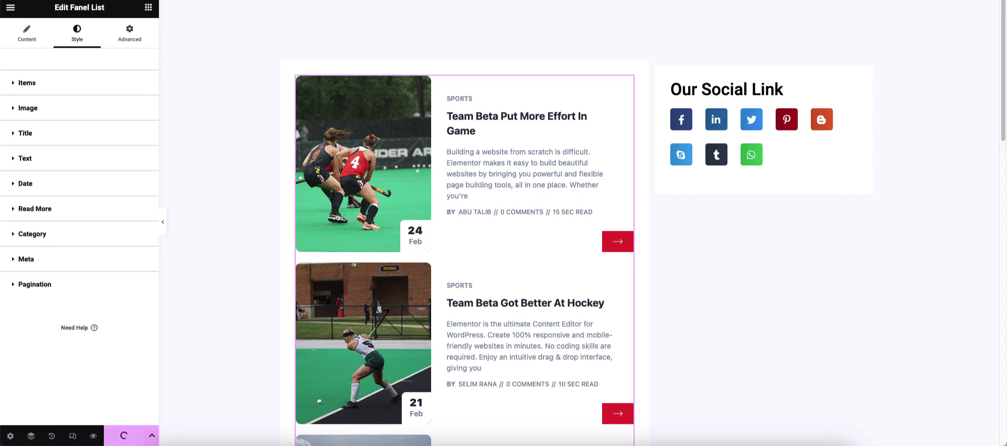
- Give the Read More buttons 10 px rounded corners and a 50 px height
left_click(35, 209)
scroll(79, 236, "down", 2)
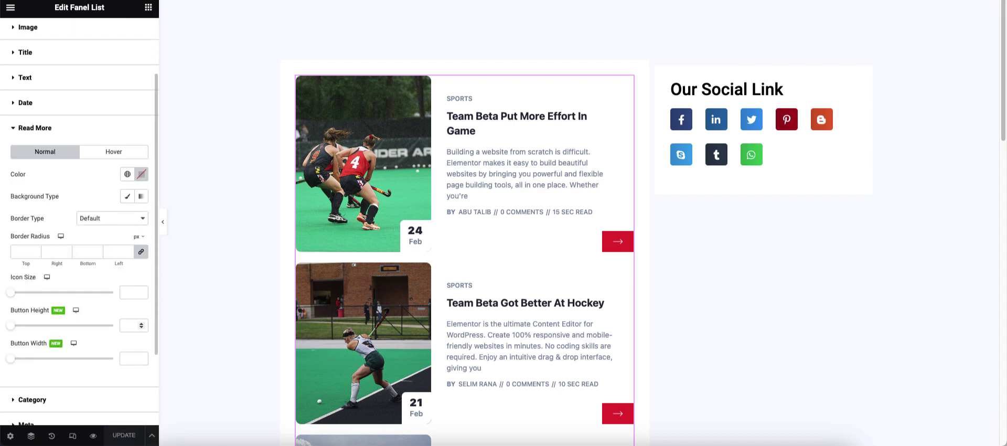
left_click_drag(11, 326, 57, 326)
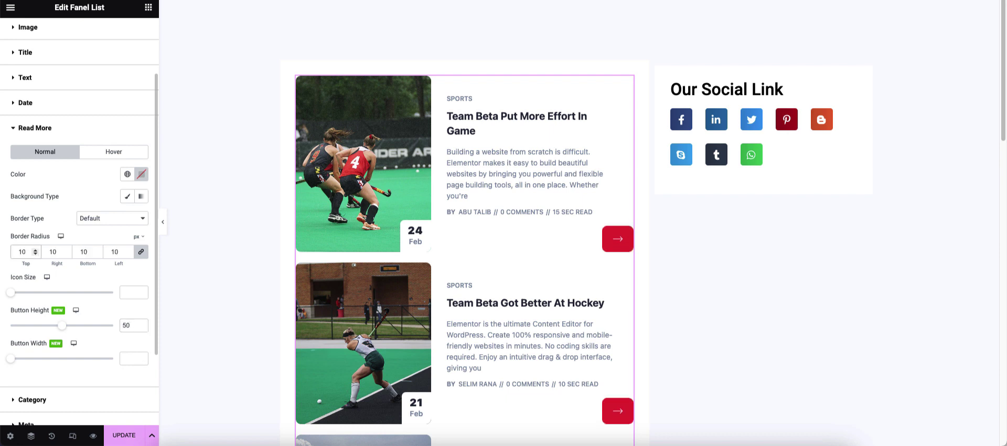
scroll(461, 223, "down", 1)
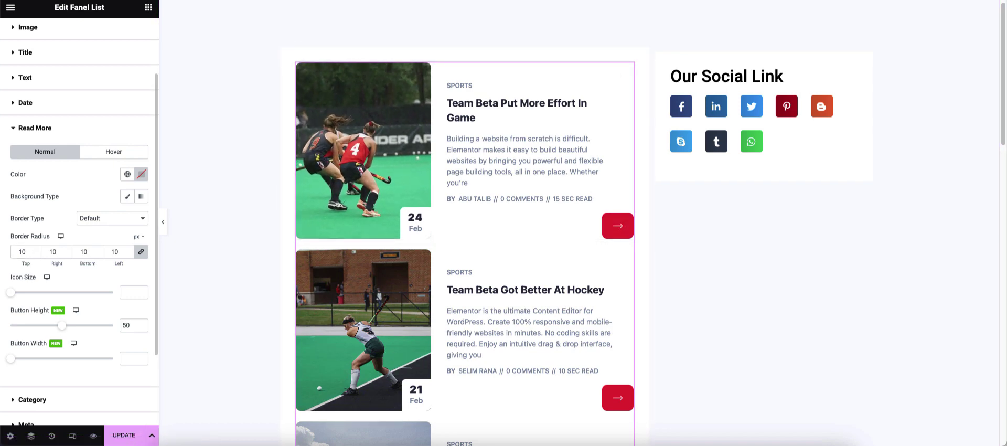
left_click(27, 83)
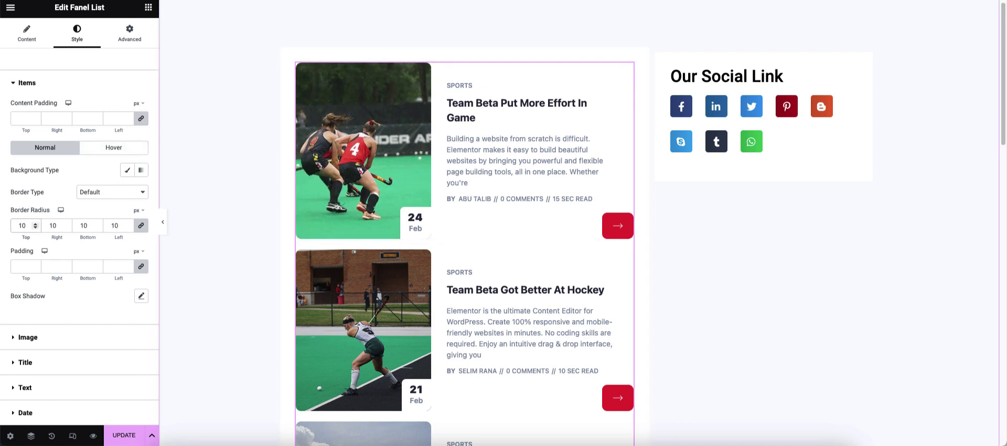
- Give the post cards' hover shadow a 10 px vertical offset
left_click(163, 222)
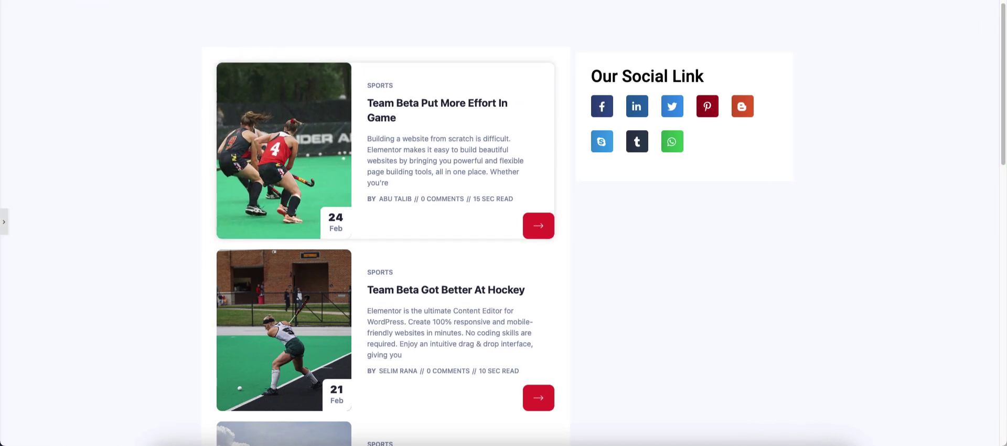
left_click(3, 222)
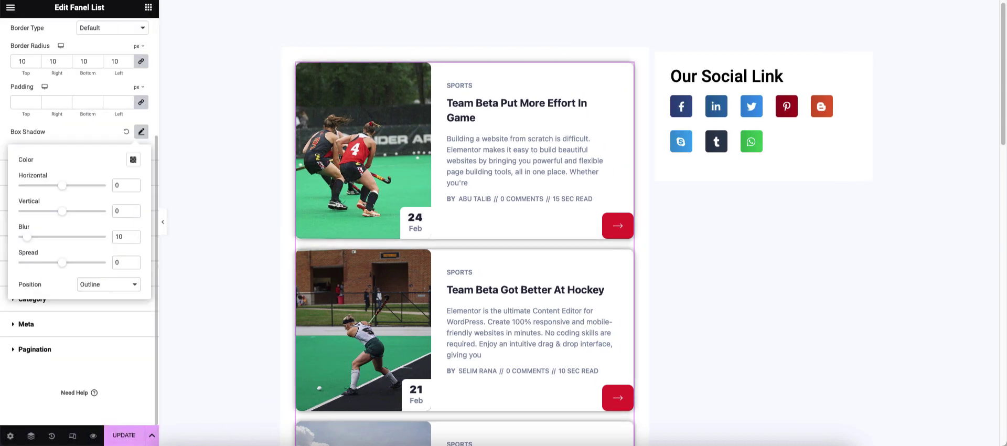
scroll(79, 210, "up", 5)
left_click(113, 147)
left_click(142, 191)
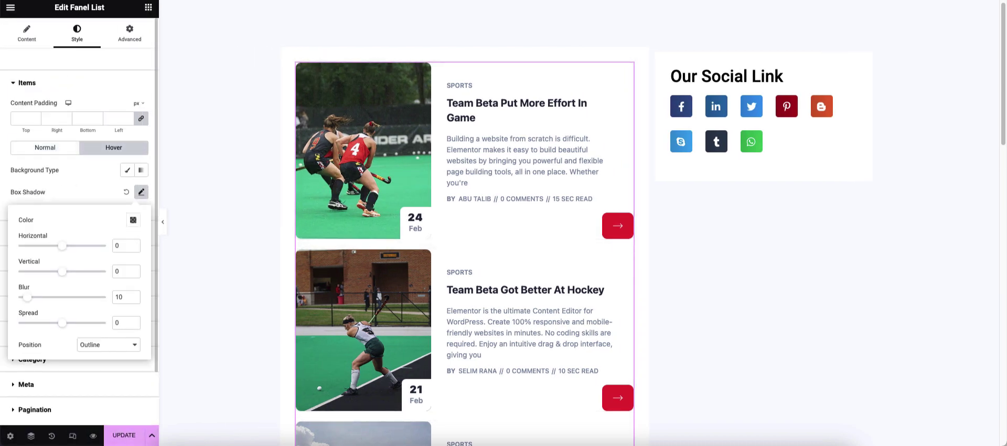
left_click(117, 272)
type("1")
key("Tab")
- Set the hover shadow colour to rgba(0,0,0,0.36), save the template and preview it
left_click(133, 220)
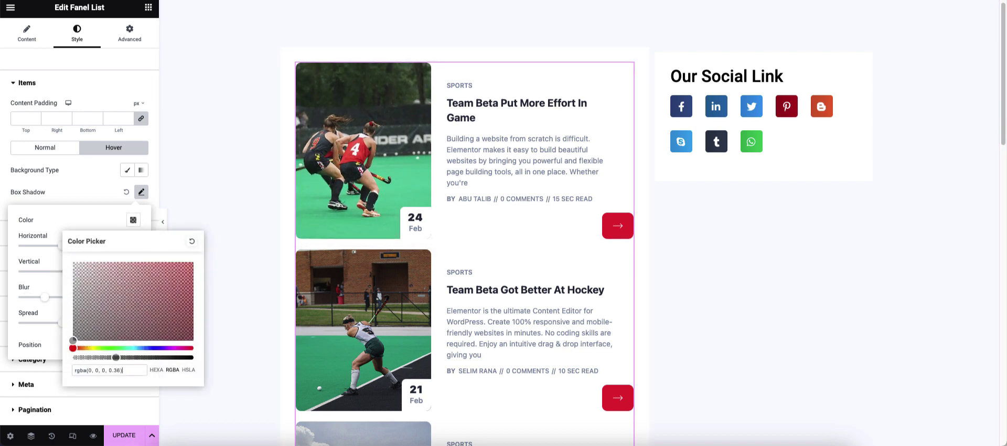
key("Escape")
key("ctrl+s")
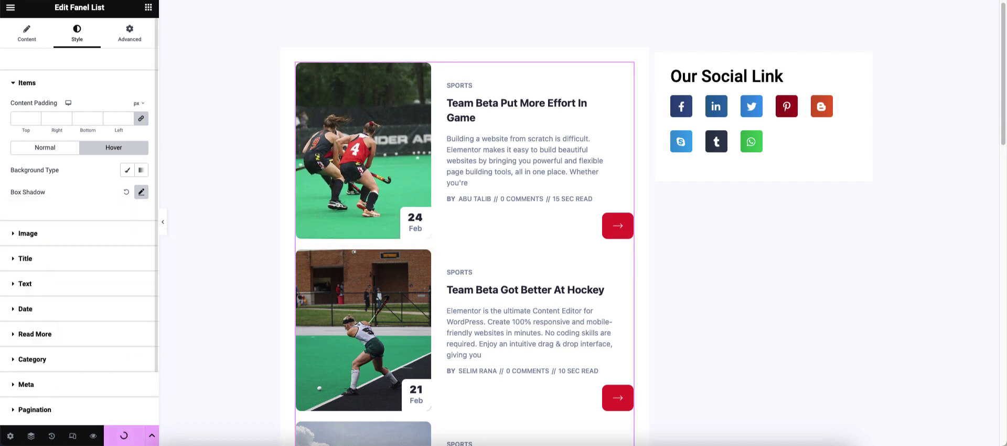
key("ctrl+p")
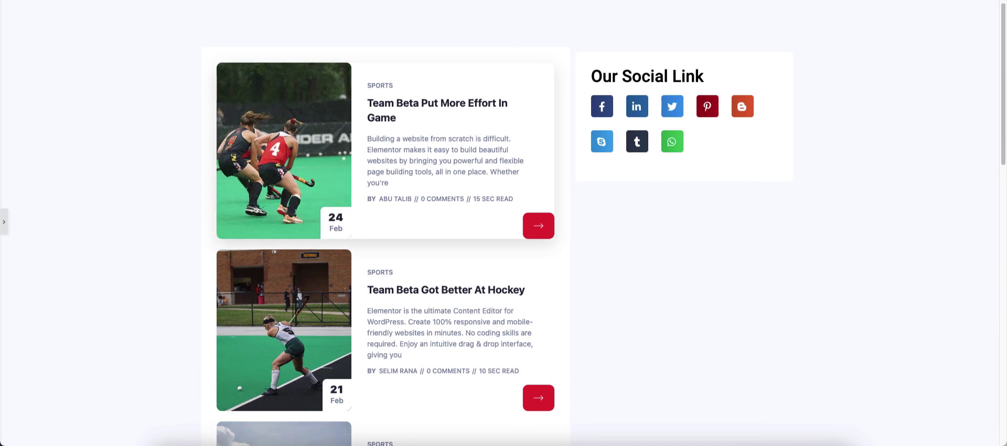
key("ctrl+p")
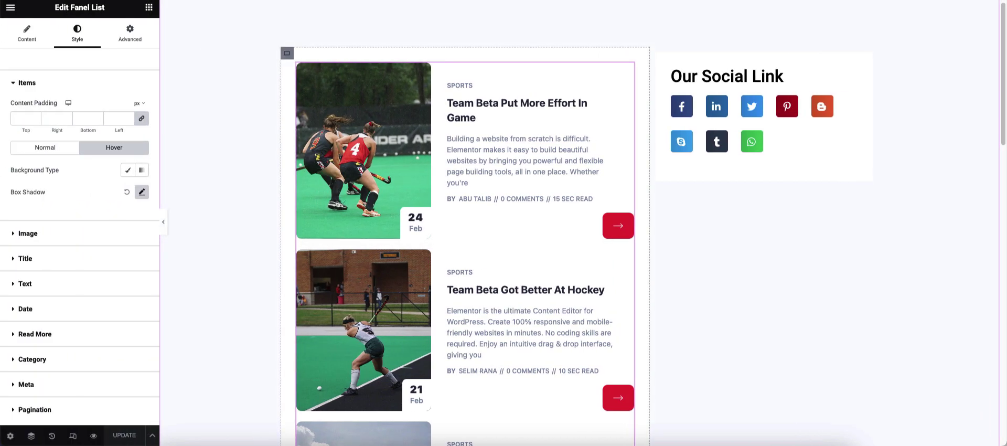
- Round the posts column's corners and check the result in preview
left_click(29, 209)
left_click(52, 288)
type("15")
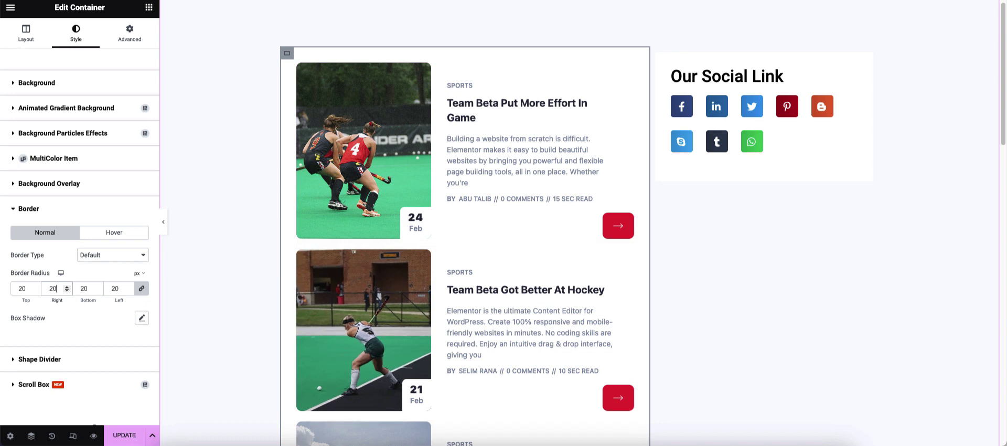
left_click(34, 384)
key("ctrl+p")
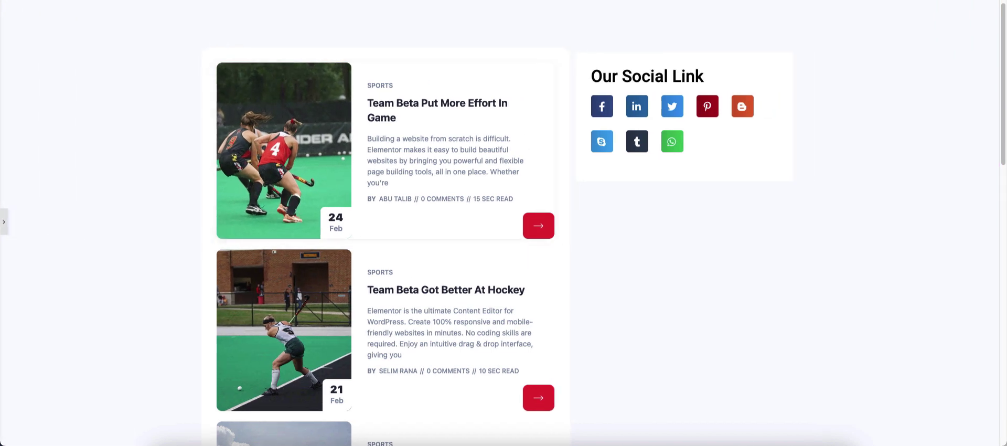
key("ctrl+p")
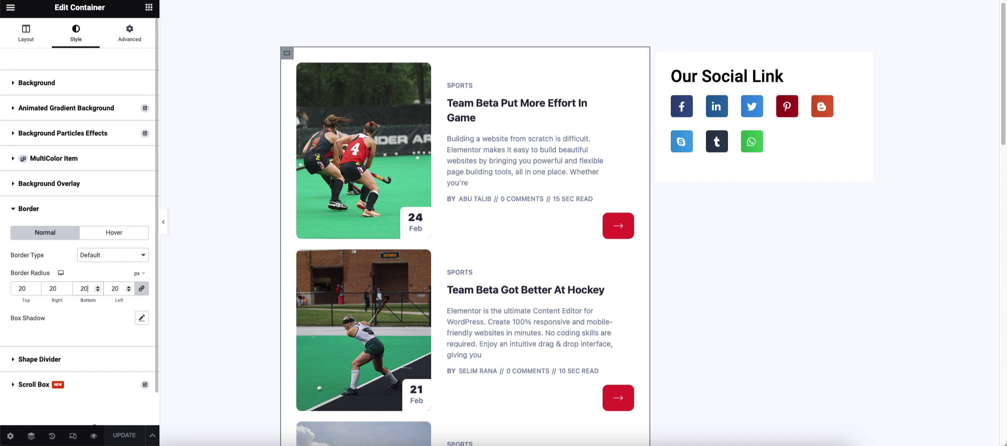
key("BackSpace")
key("BackSpace")
type("16")
left_click(29, 209)
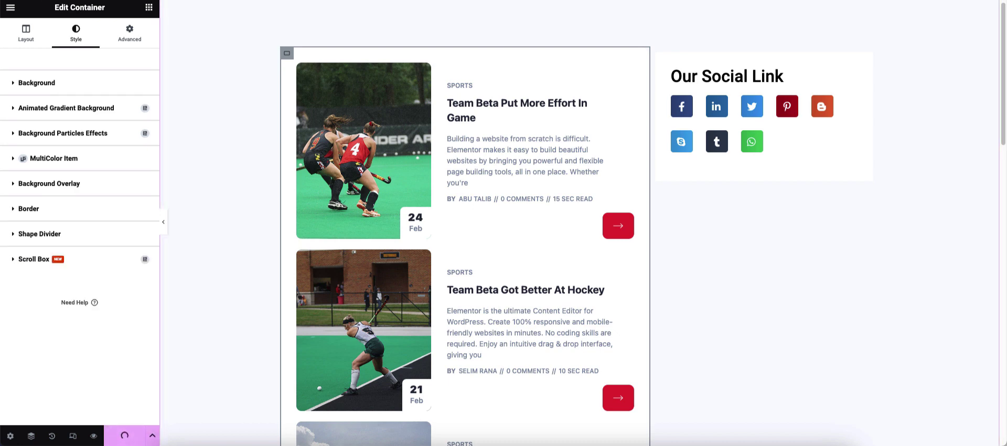
left_click(163, 222)
left_click(4, 222)
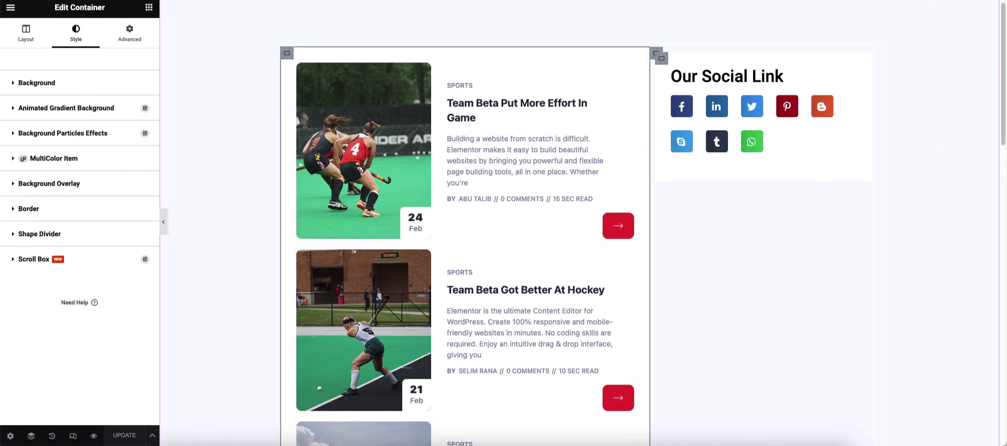
- Give the sidebar column a 30 px left margin
left_click(657, 53)
left_click(130, 33)
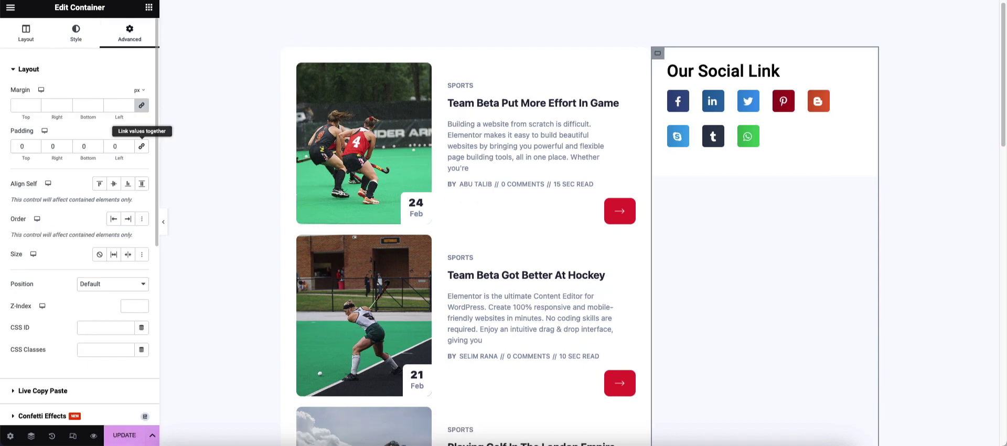
left_click(141, 105)
left_click(118, 105)
type("30")
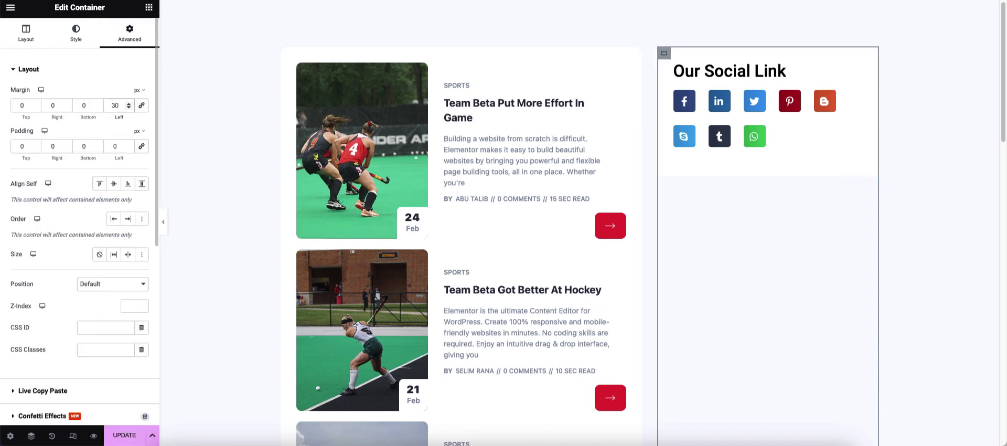
left_click(163, 222)
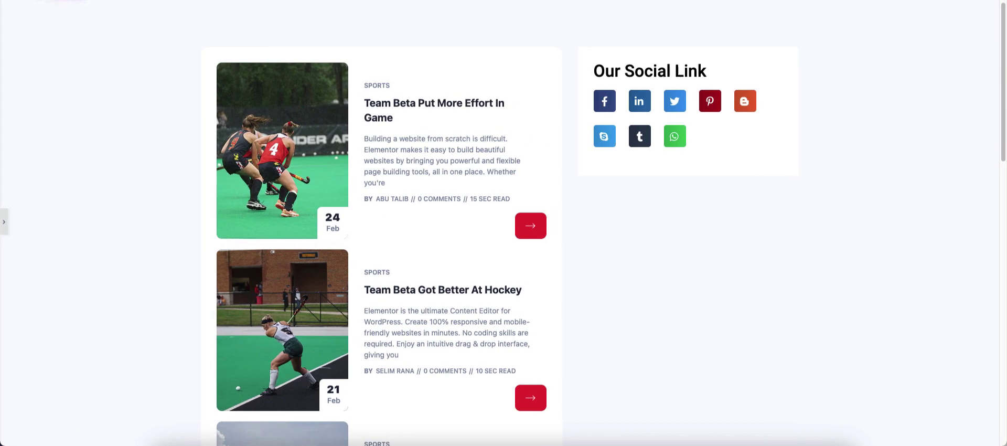
left_click(4, 222)
- Round the corners of the Our Social Link box
left_click(664, 53)
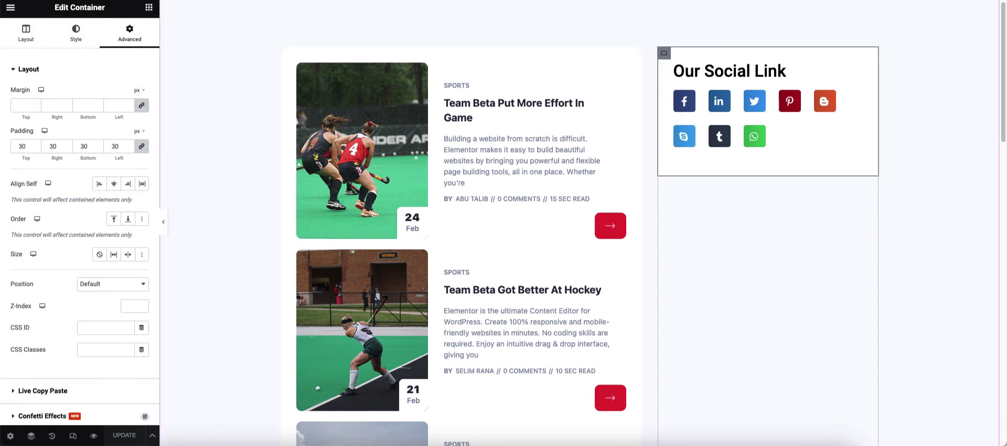
left_click(76, 33)
left_click(29, 209)
left_click(55, 288)
type("2")
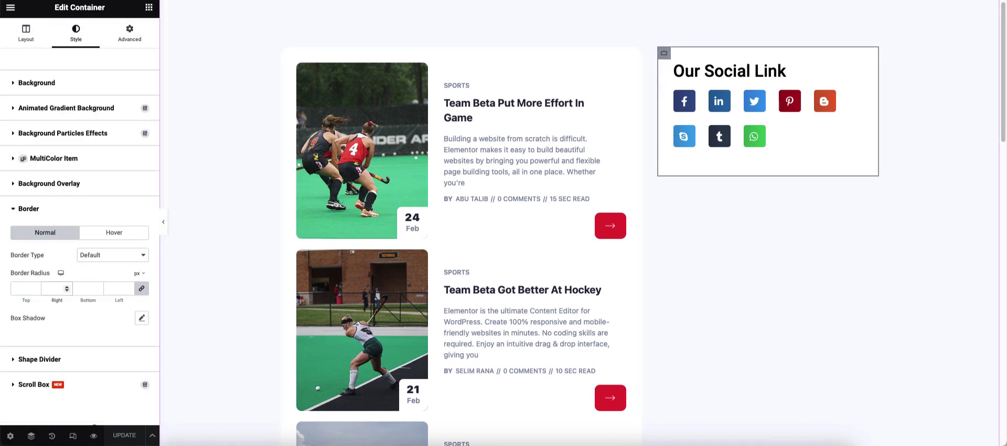
type("9")
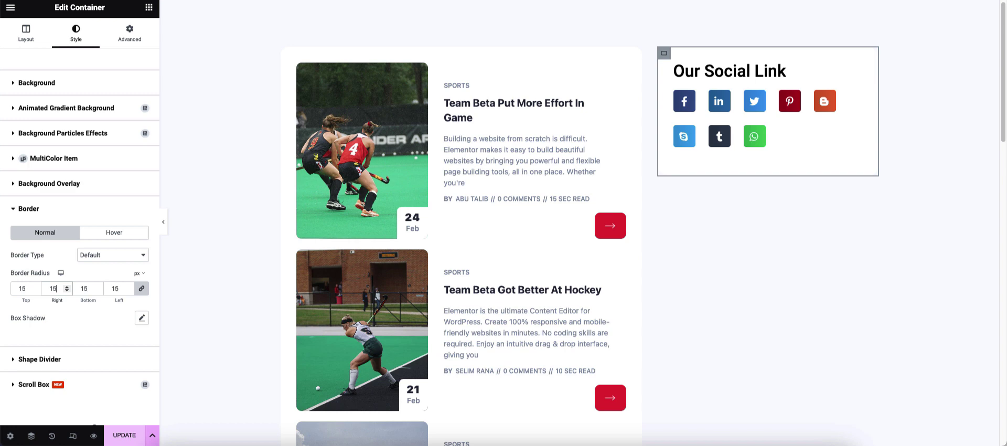
left_click(163, 222)
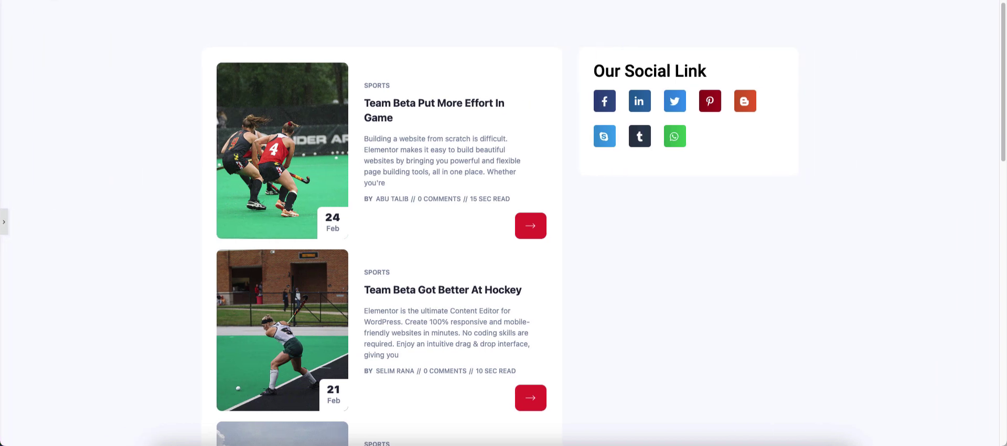
left_click(4, 222)
left_click(729, 71)
- Adjust the Our Social Link heading's padding, with 30 px at the bottom
left_click(130, 33)
left_click(84, 146)
type("0")
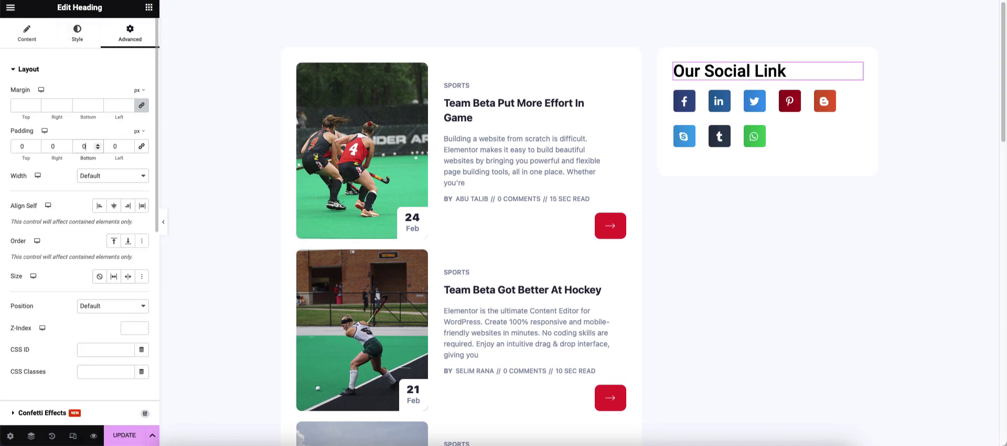
key("BackSpace")
type("30")
key("super+s")
left_click(769, 141)
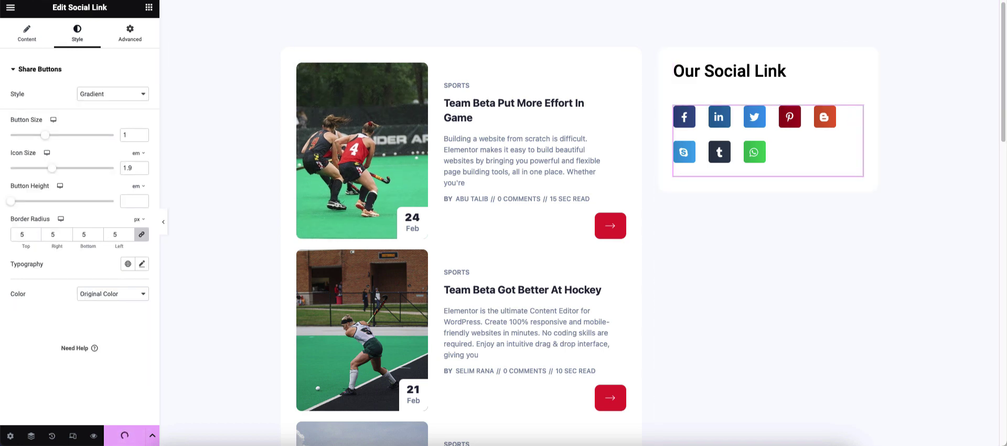
left_click(729, 70)
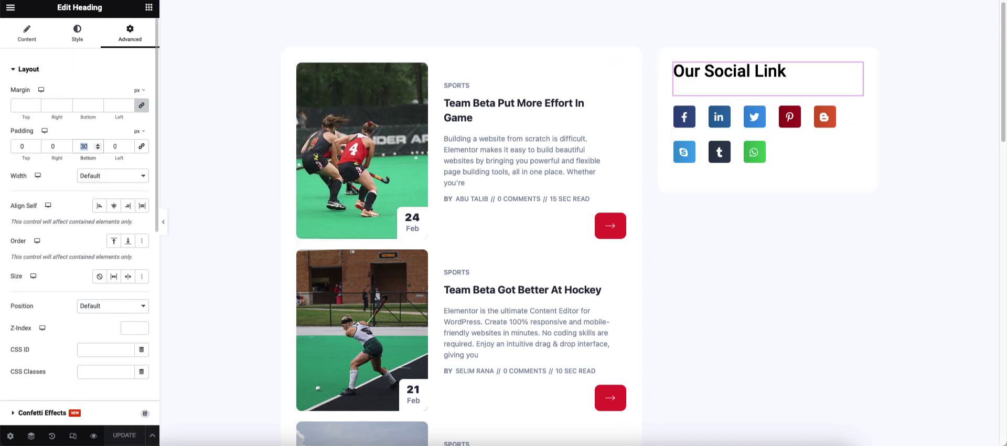
type("20")
- Add a Banner widget below the social links box using the astronaut image
left_click(149, 7)
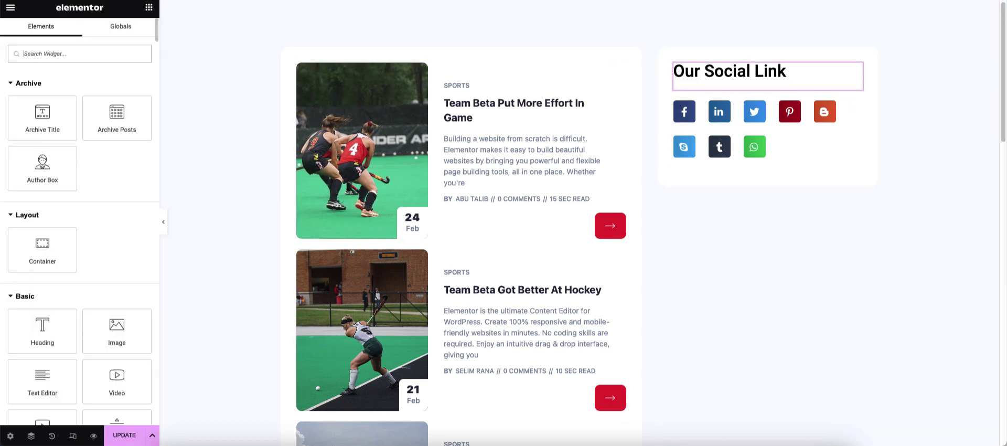
type("banne")
left_click_drag(43, 97, 749, 194)
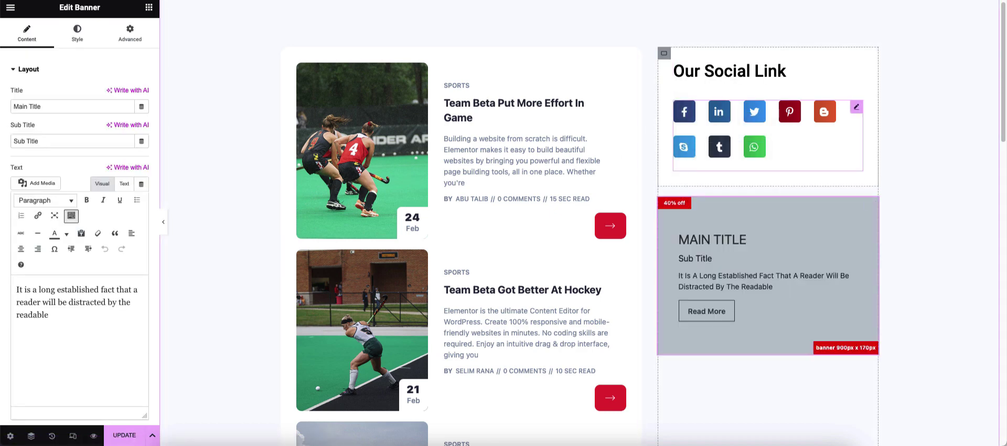
left_click(77, 32)
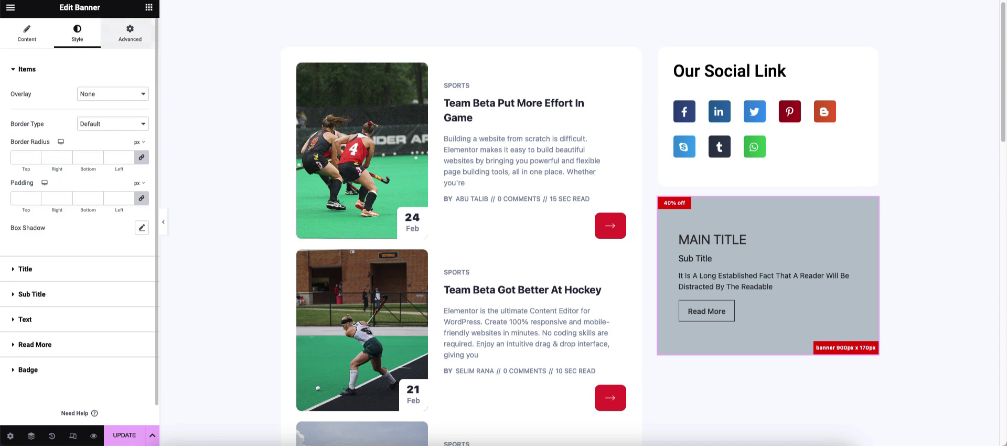
left_click(25, 69)
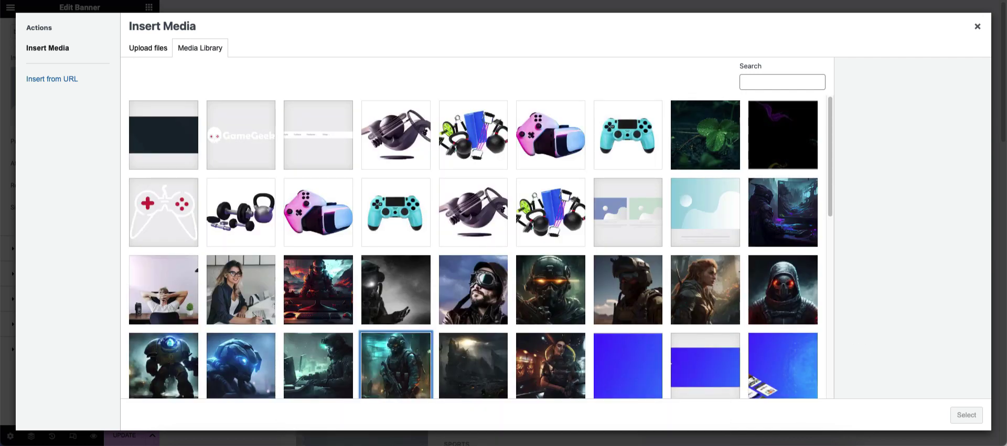
left_click(396, 290)
left_click(967, 415)
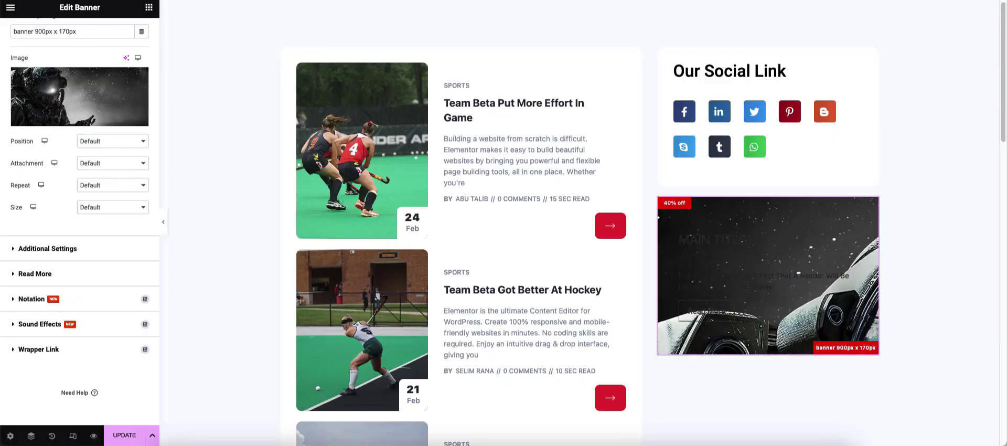
- Centre the banner background image, set it to no-repeat, and size it to cover
left_click(113, 141)
left_click(105, 151)
left_click(113, 164)
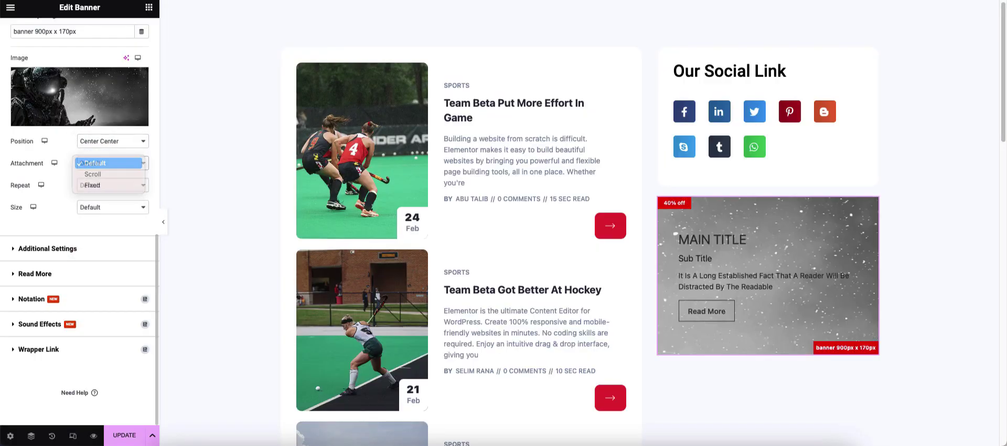
left_click(113, 186)
left_click(97, 191)
left_click(113, 207)
left_click(105, 229)
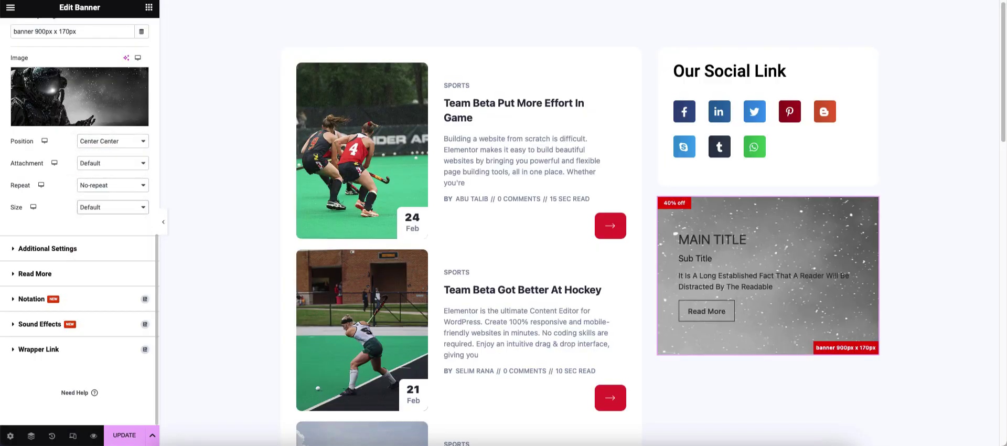
scroll(79, 210, "up", 6)
scroll(79, 210, "up", 5)
- Make the banner 454 px tall with right-aligned text
left_click(77, 33)
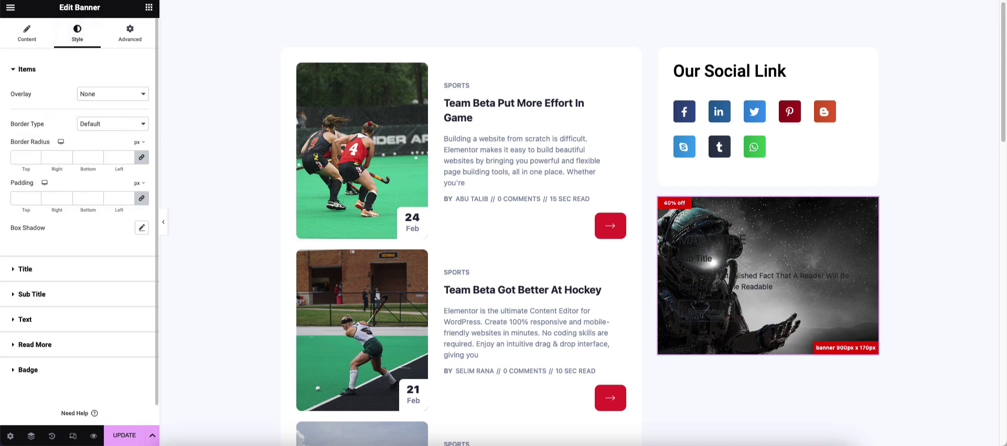
left_click(24, 68)
left_click(26, 33)
left_click(47, 95)
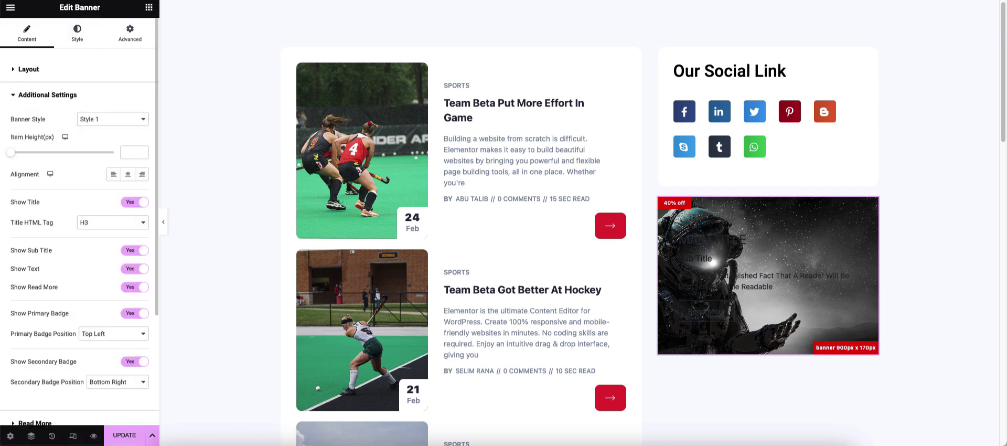
left_click_drag(31, 152, 37, 153)
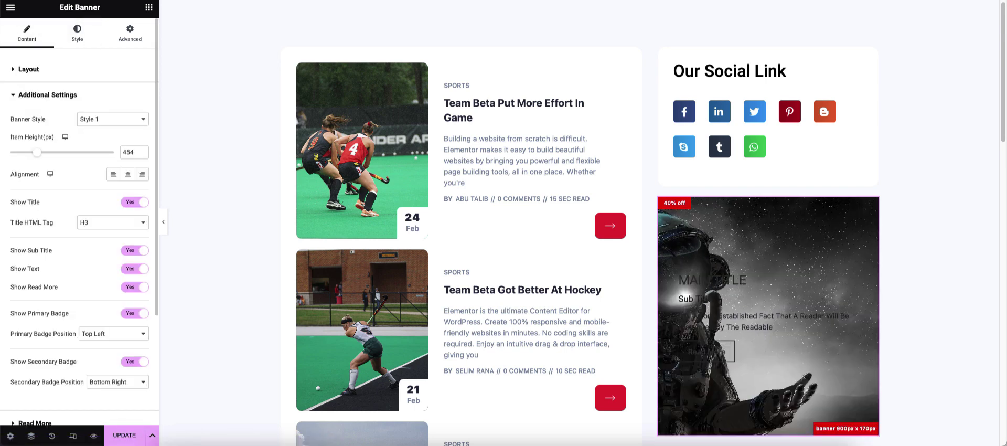
left_click(142, 173)
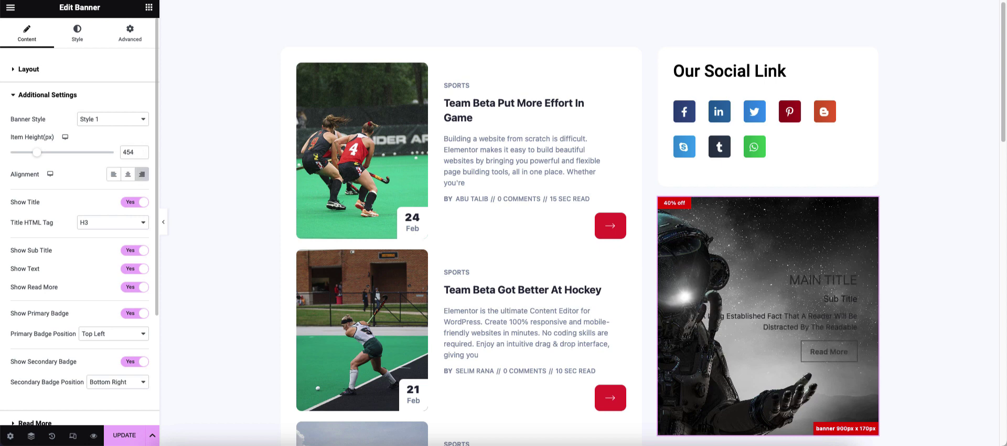
- Try the second and third banner styles, then keep Style 1
left_click(113, 119)
left_click(105, 138)
left_click(113, 120)
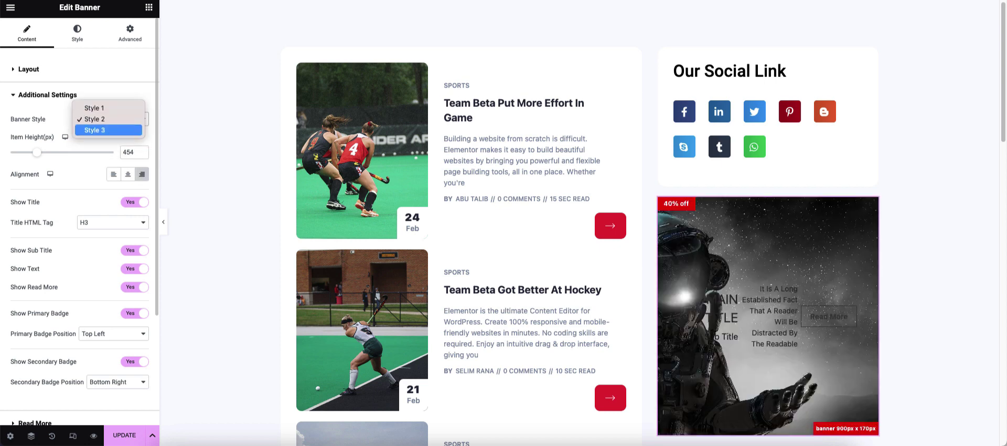
left_click(105, 131)
left_click(113, 119)
left_click(92, 96)
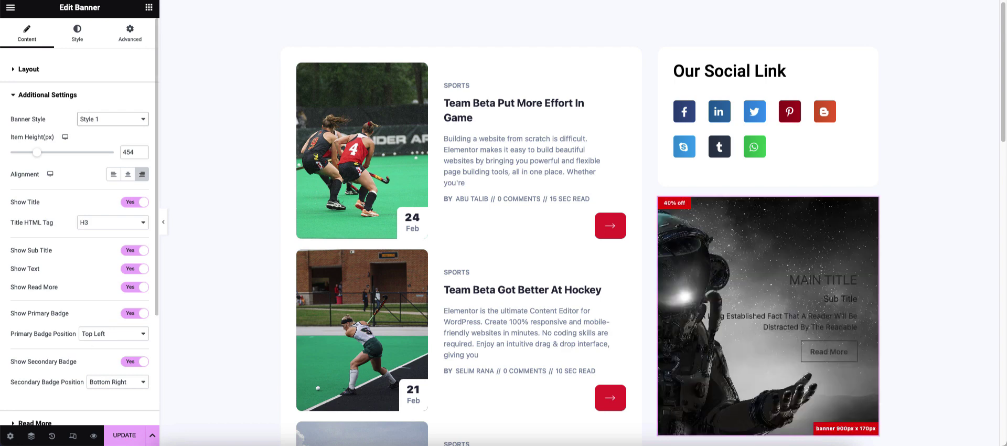
left_click(47, 95)
- Make the banner's main title white
left_click(77, 33)
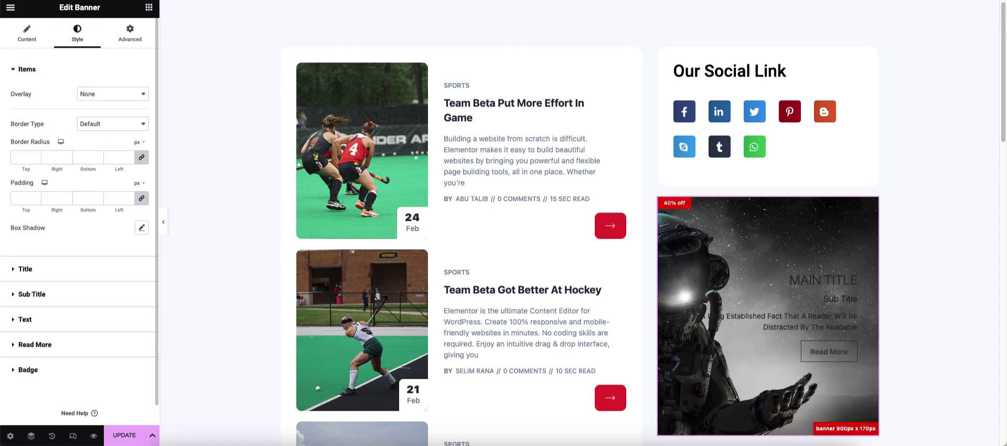
left_click(25, 269)
left_click(141, 133)
left_click(84, 175)
left_click(141, 133)
left_click(26, 108)
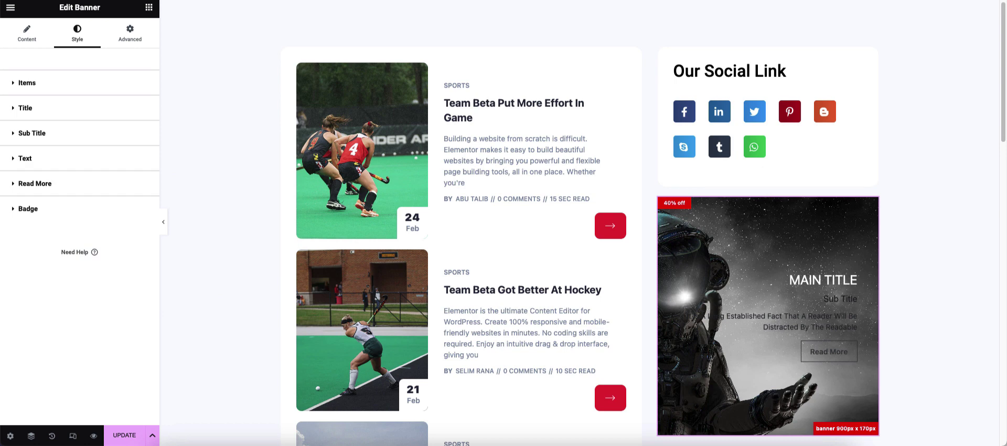
left_click(367, 136)
left_click(27, 33)
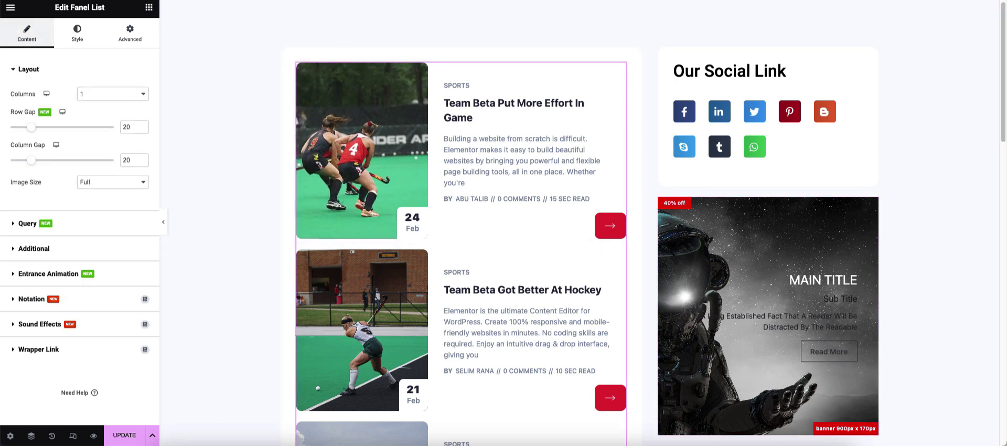
- Limit the post list query to terms in the Gaming Blog category
left_click(27, 223)
left_click(57, 208)
left_click(62, 232)
left_click(64, 242)
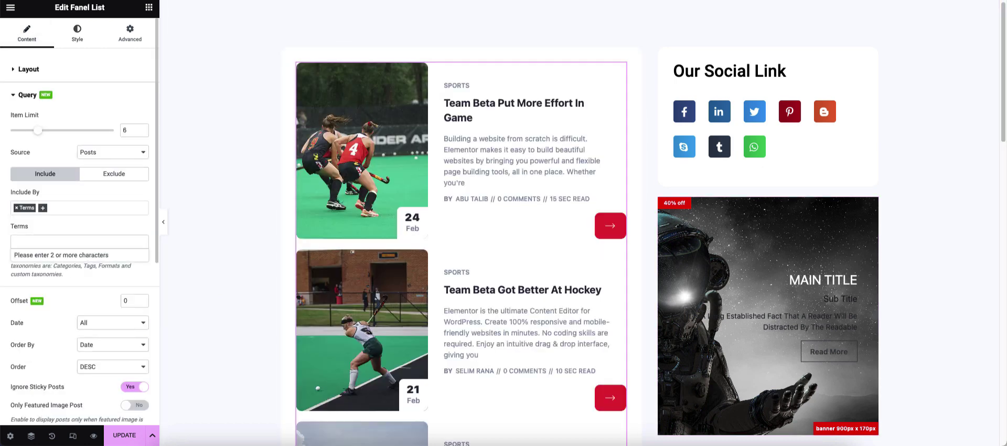
type("gaming")
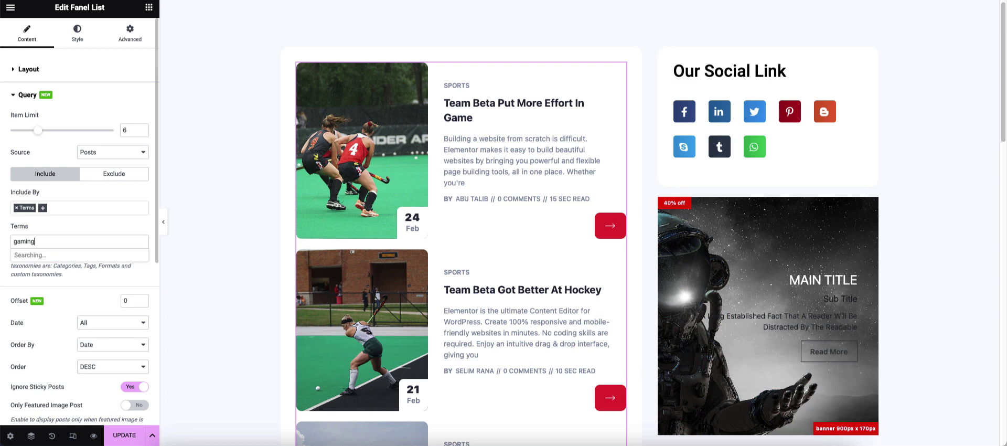
left_click(61, 251)
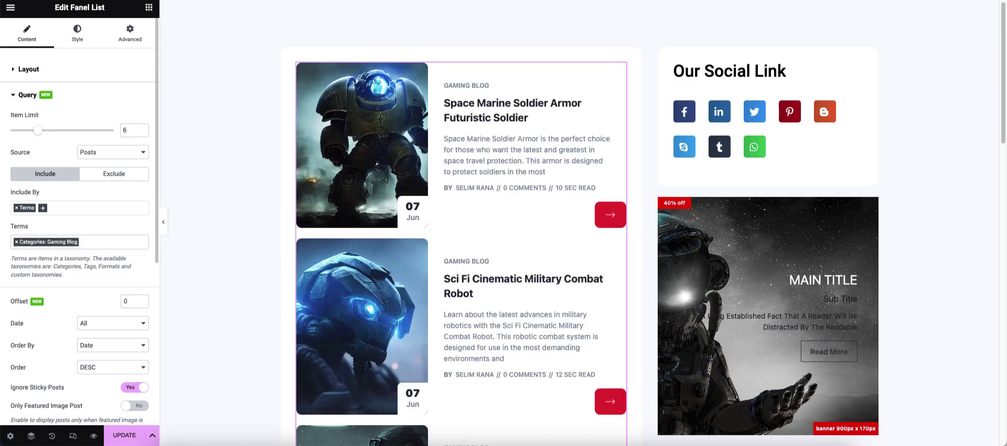
left_click(27, 95)
- Change the sidebar banner's title to 'Space Marine Soldier', fixing the capitalisation typo
left_click(873, 203)
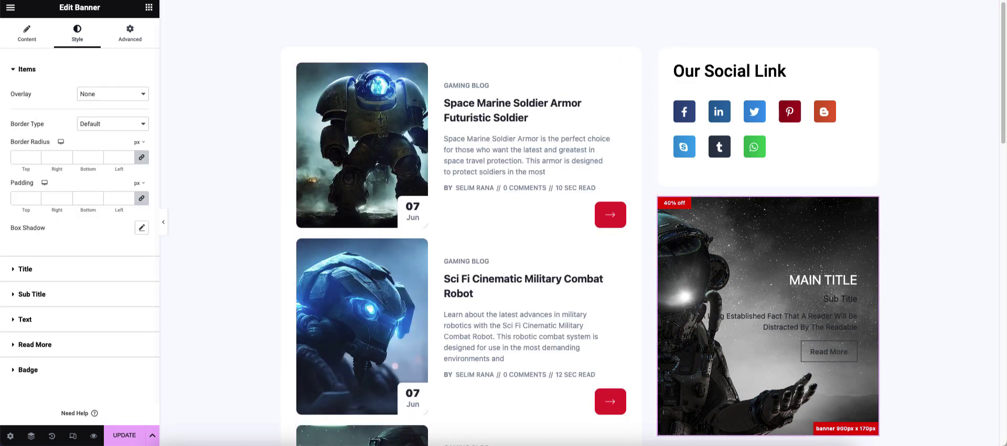
left_click(27, 33)
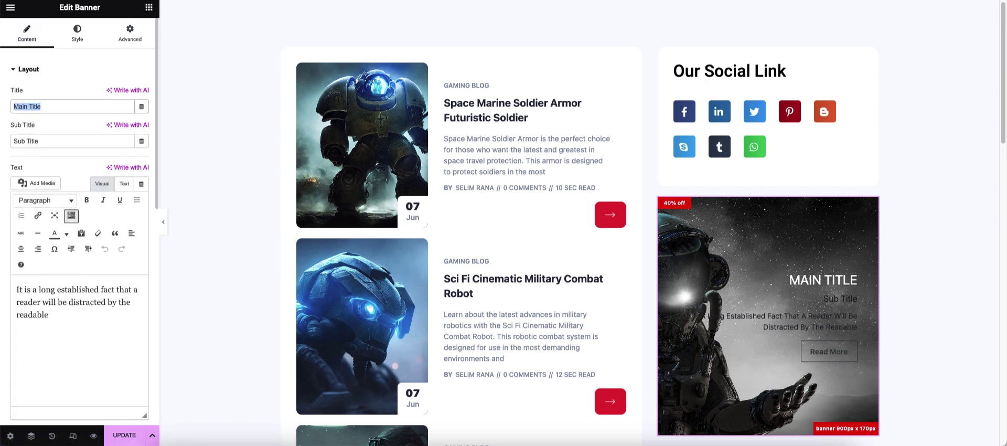
type("Space Mar")
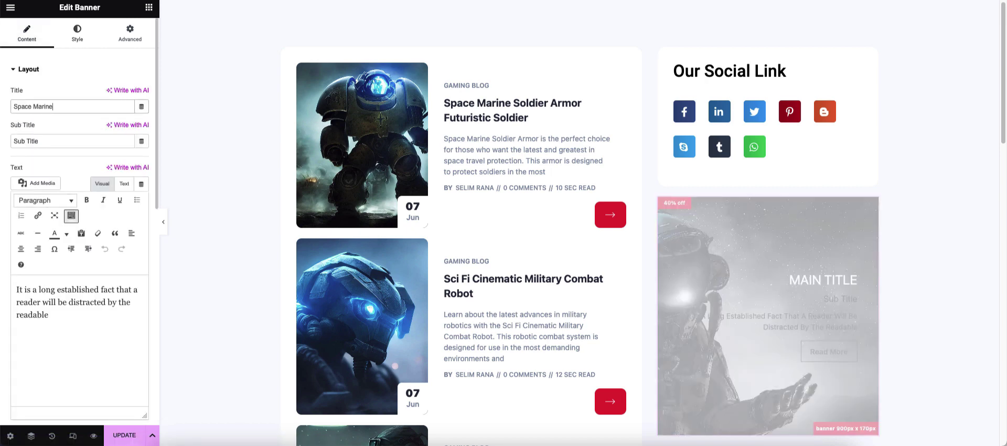
type("ine SOldier")
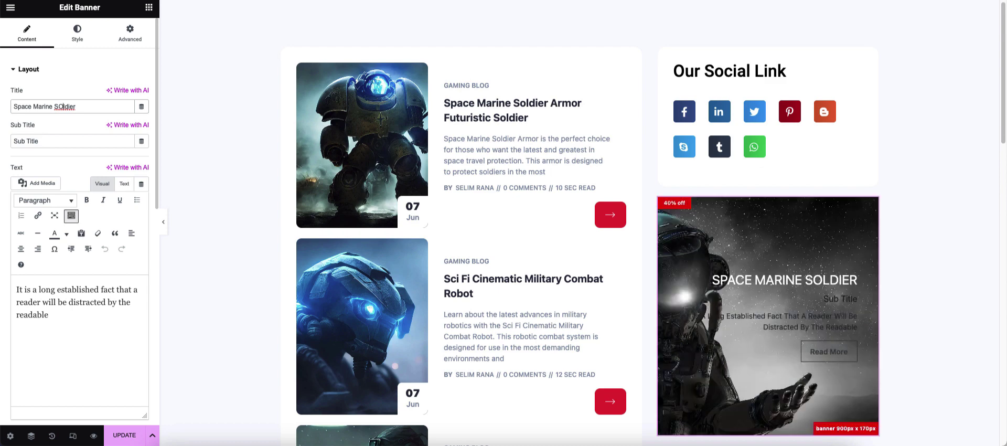
key("BackSpace")
key("BackSpace")
key("BackSpace")
key("BackSpace")
key("BackSpace")
key("BackSpace")
type("oldier")
type("S")
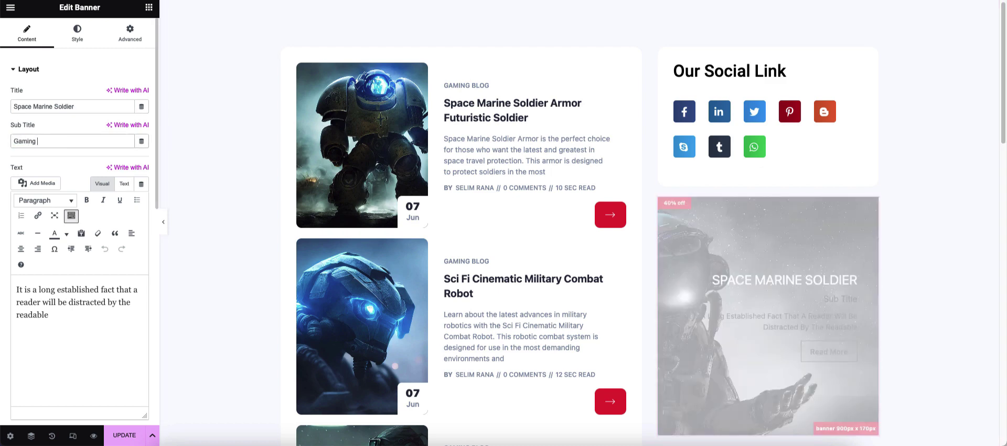
left_click(28, 70)
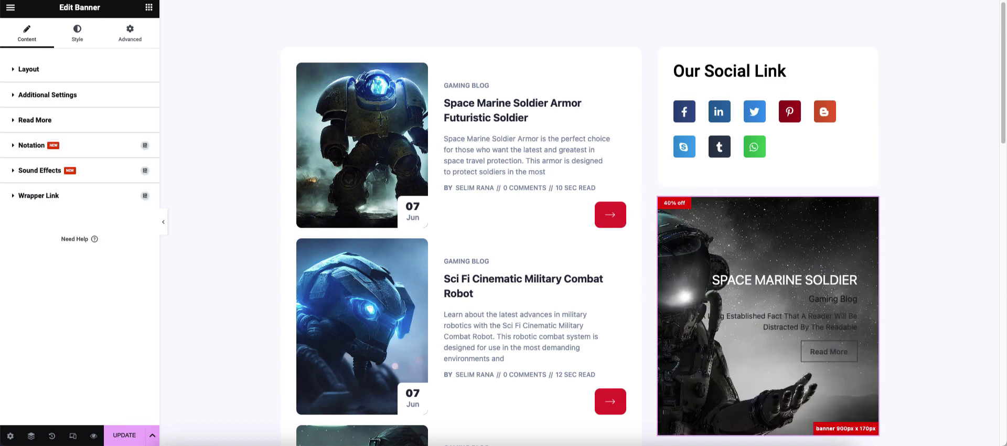
- Enlarge the banner title to size 33
left_click(77, 33)
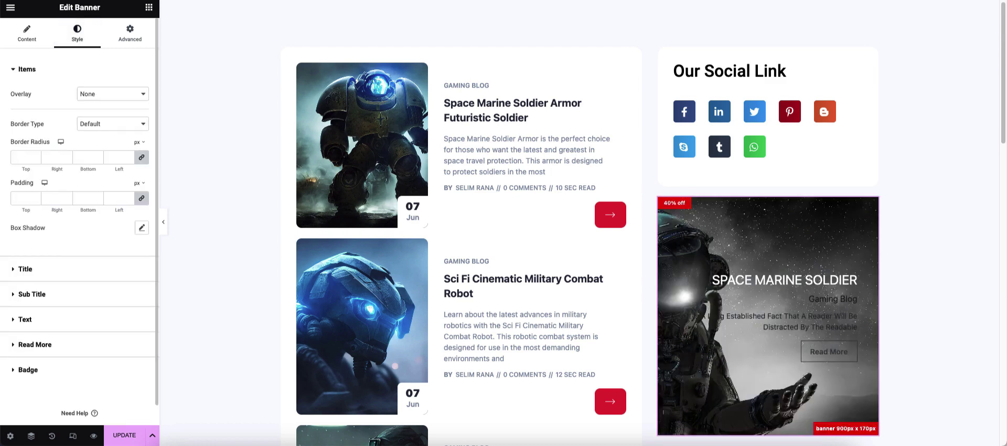
left_click(25, 269)
left_click(141, 195)
left_click_drag(19, 277, 32, 277)
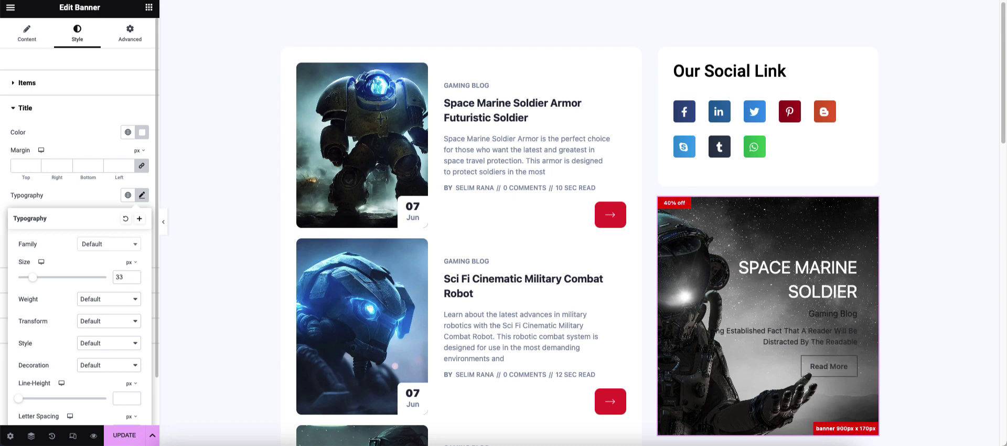
left_click(141, 195)
left_click(26, 107)
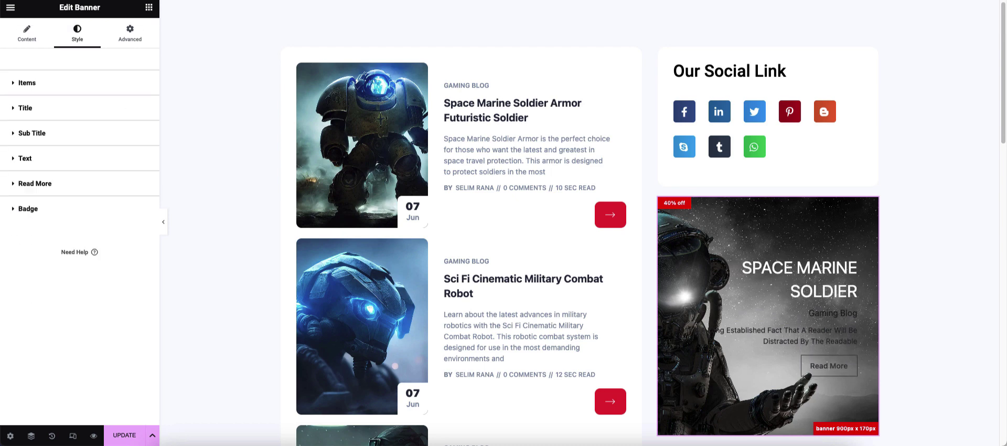
- Make the Gaming Blog subtitle semi-transparent white
left_click(32, 132)
left_click(142, 157)
type("#FFFFFF")
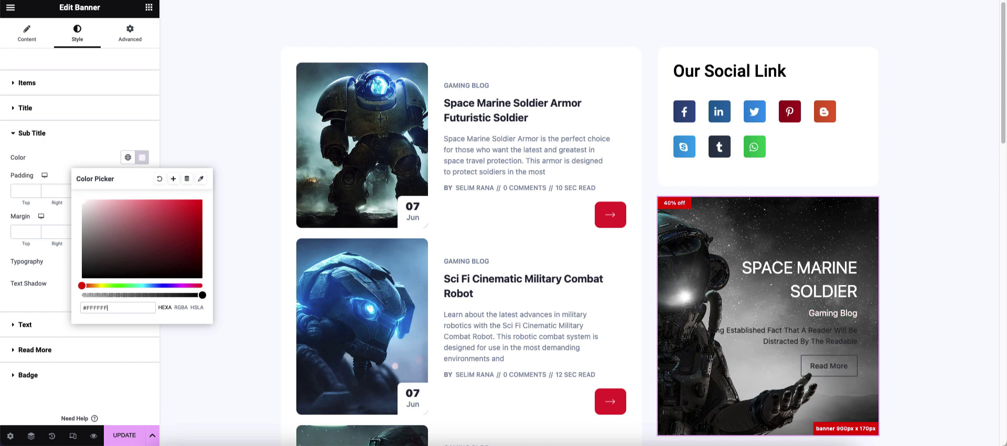
left_click_drag(202, 295, 148, 295)
left_click(141, 157)
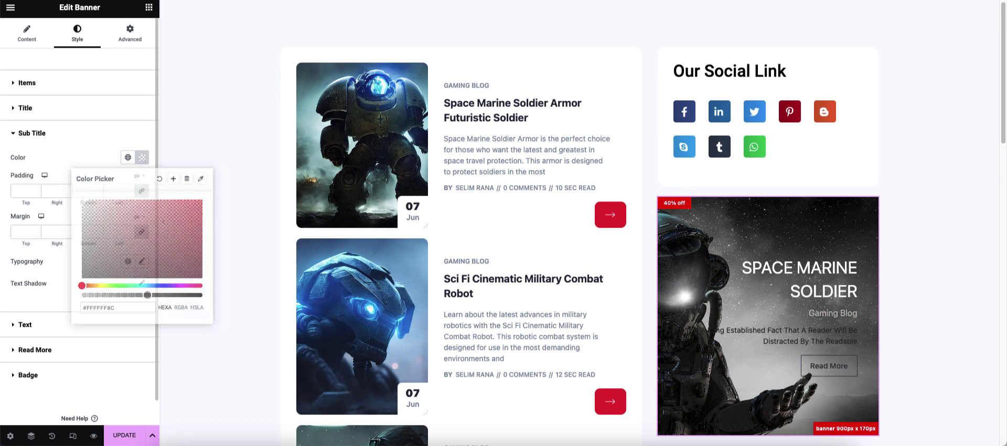
- Set the banner description text to lower-opacity white at 18 px
left_click(25, 324)
left_click(141, 183)
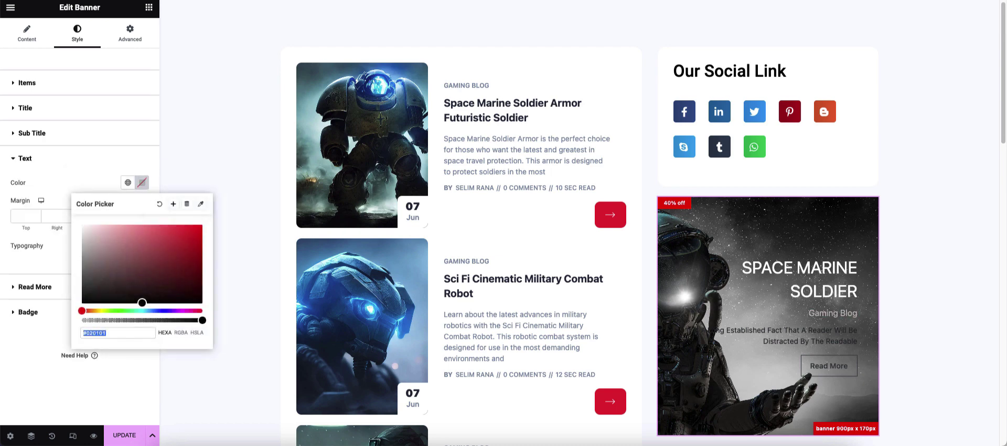
type("#FFFFFF")
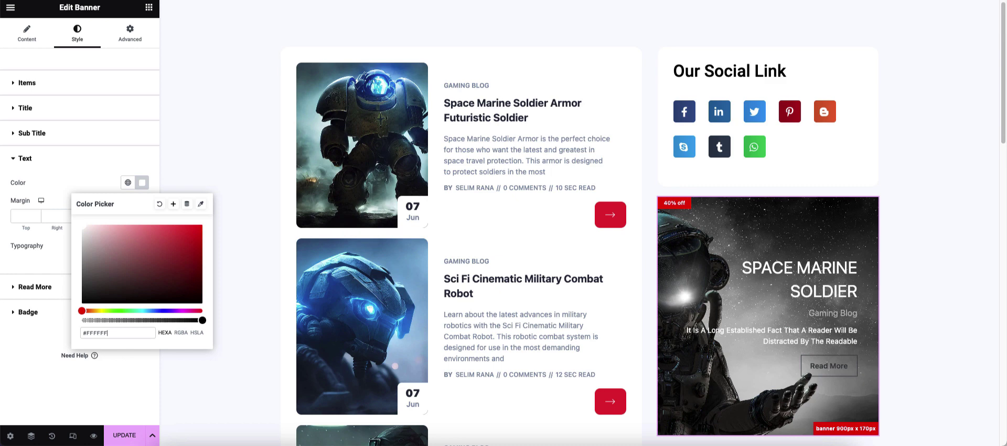
left_click_drag(202, 320, 180, 320)
left_click(25, 158)
left_click(24, 159)
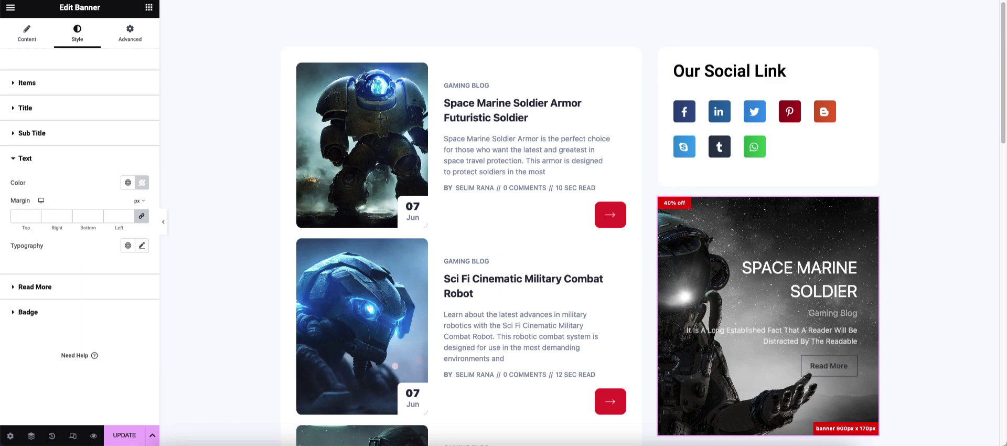
left_click(142, 245)
left_click_drag(24, 327, 27, 328)
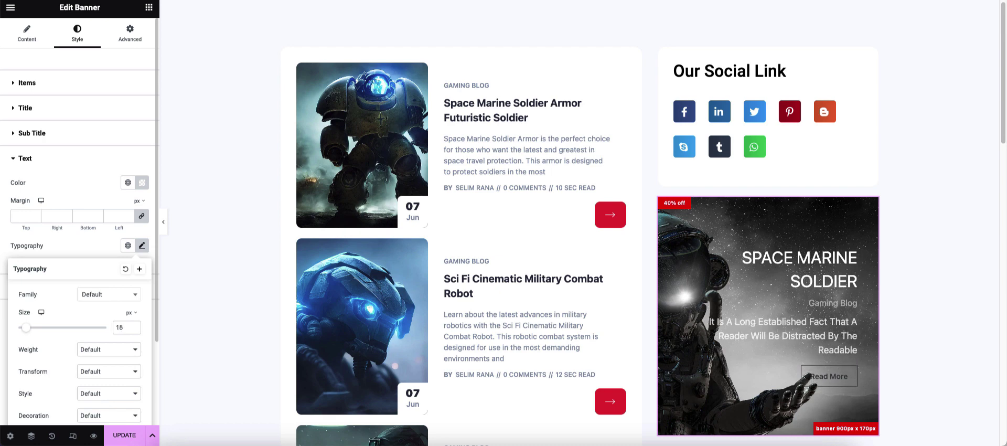
left_click(141, 245)
left_click(24, 158)
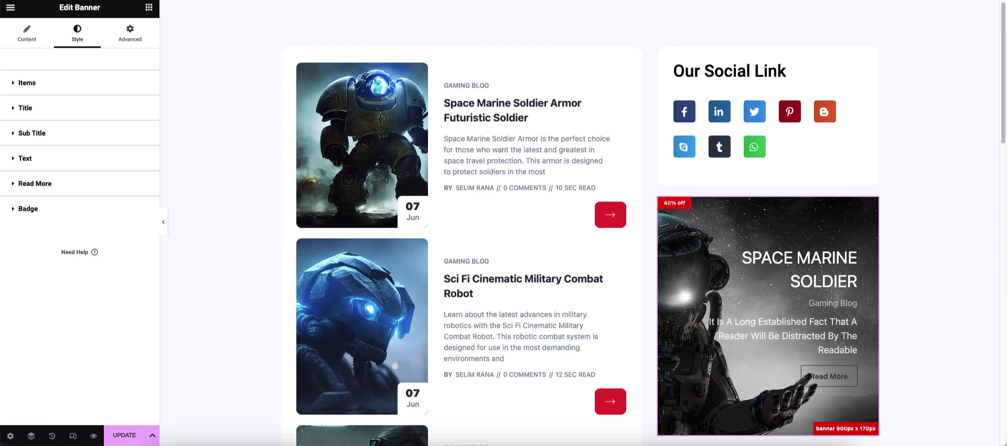
- Give the Read More button a solid, semi-transparent white border
left_click(35, 184)
scroll(79, 221, "down", 1)
left_click(113, 259)
left_click(86, 281)
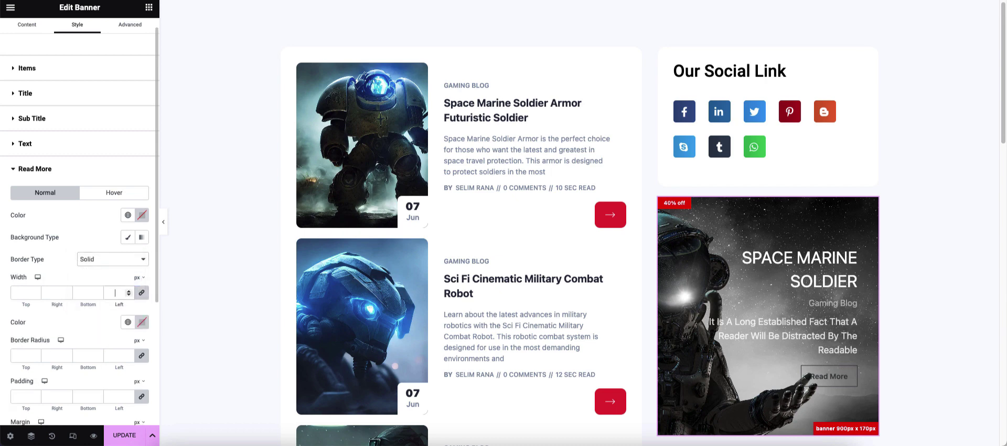
left_click(142, 322)
type("#FFFFFF")
left_click_drag(144, 282, 136, 283)
left_click(49, 276)
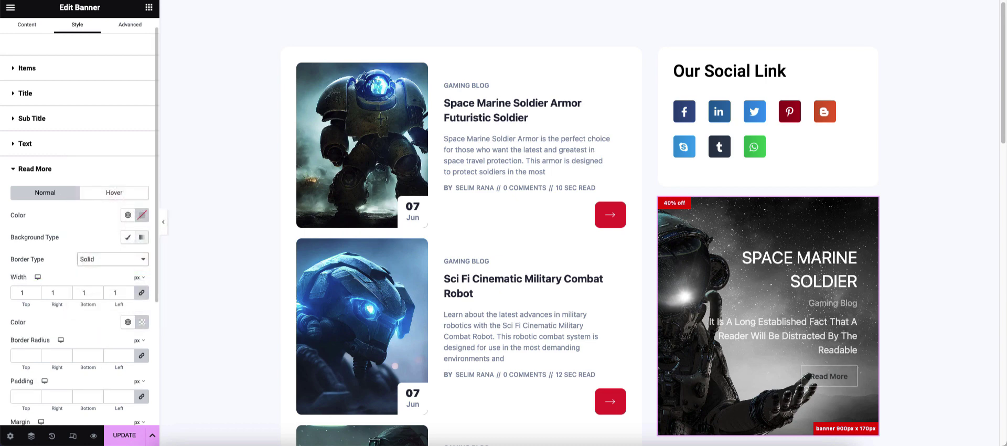
- Give the Read More hover state a white background with black text
left_click(142, 215)
left_click(141, 215)
left_click(114, 192)
left_click(128, 252)
left_click(142, 274)
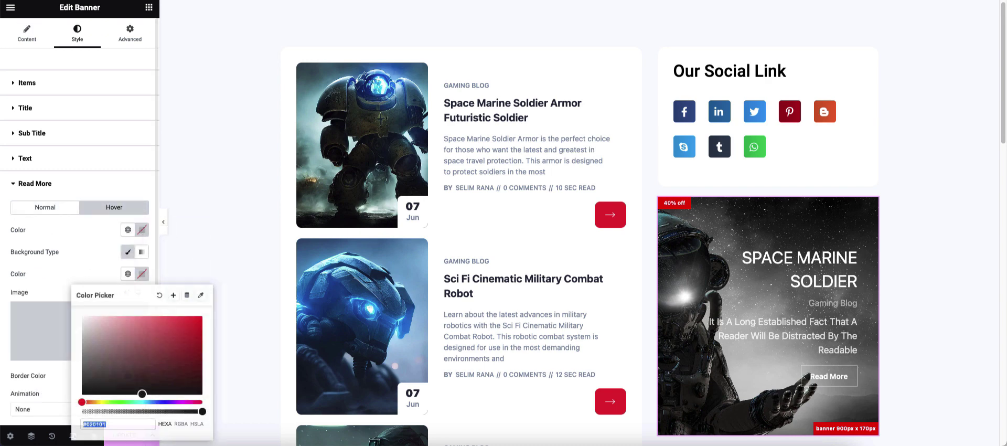
left_click(141, 274)
left_click(141, 230)
key("super+v")
left_click(141, 229)
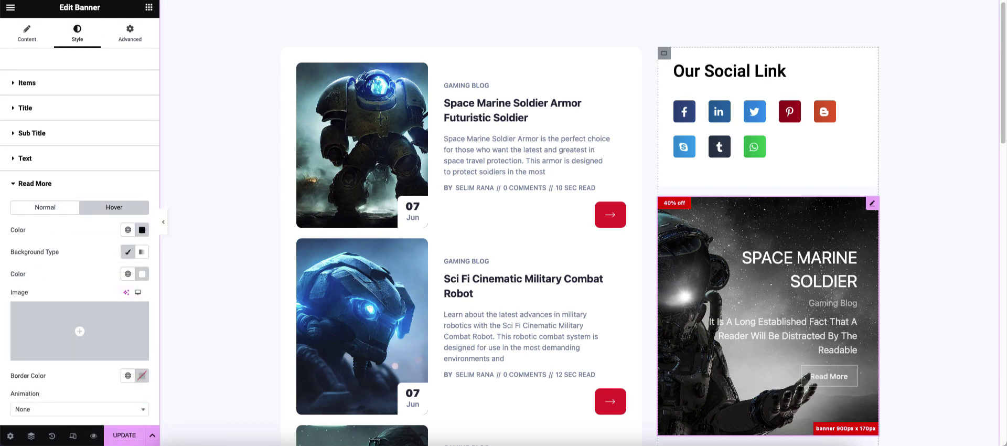
- Shrink the banner description text from 18 to 17 px
left_click(25, 159)
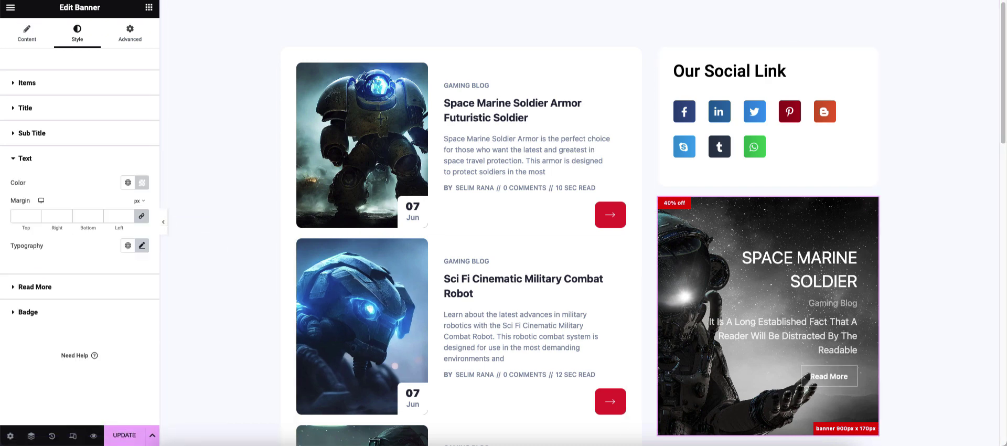
left_click(142, 245)
key("Down")
key("Down")
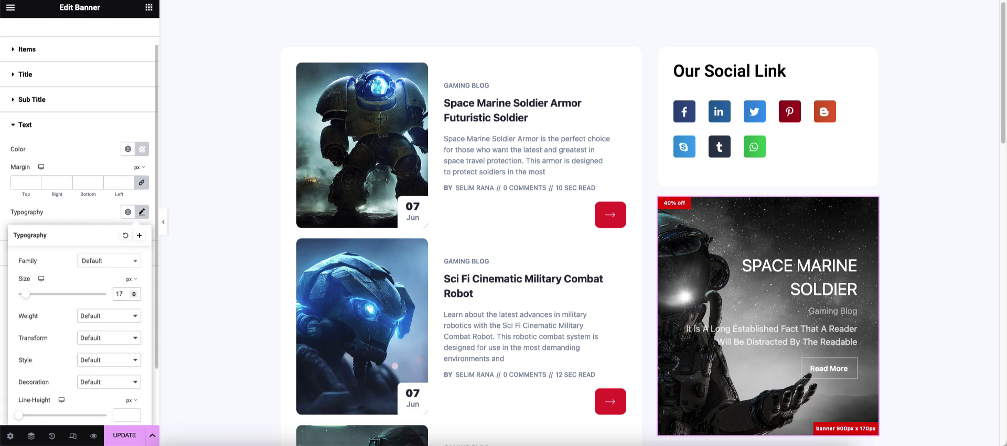
left_click(25, 125)
left_click(27, 83)
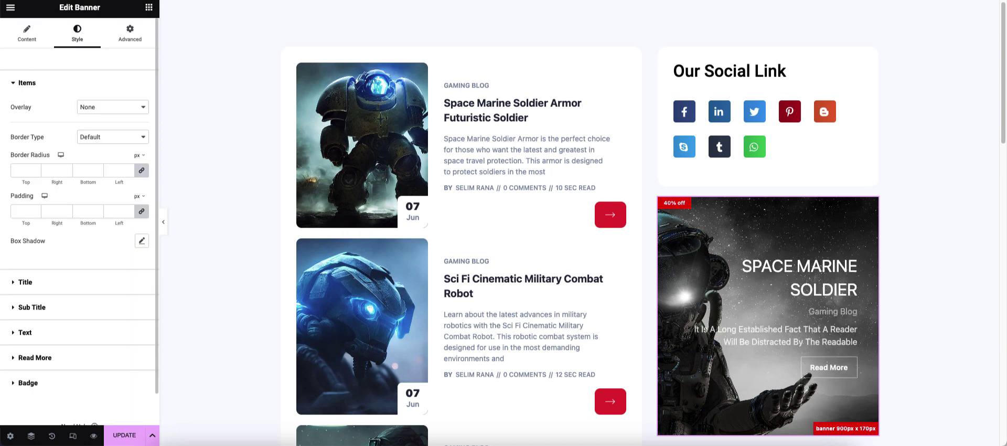
- Give the banner a translucent dark background-colour overlay
left_click(113, 107)
left_click(103, 118)
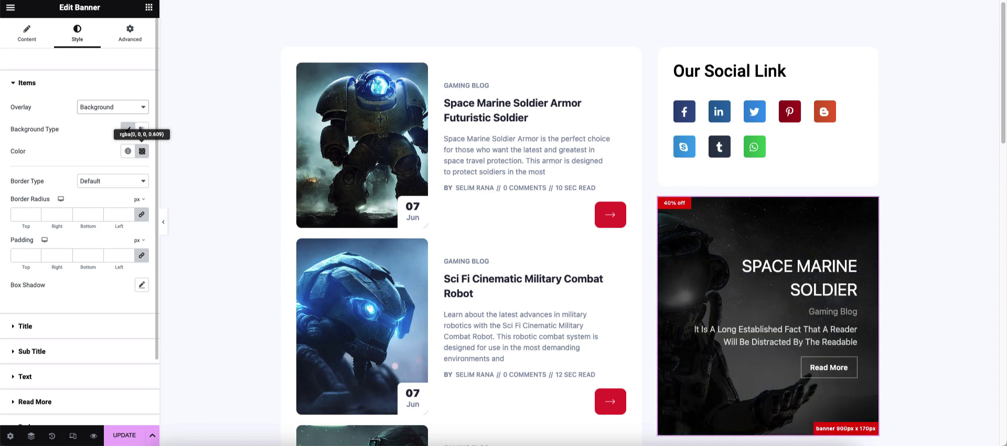
left_click(142, 152)
mouse_move(155, 289)
left_mouse_down()
mouse_move(118, 288)
mouse_move(155, 289)
mouse_move(136, 289)
left_mouse_up()
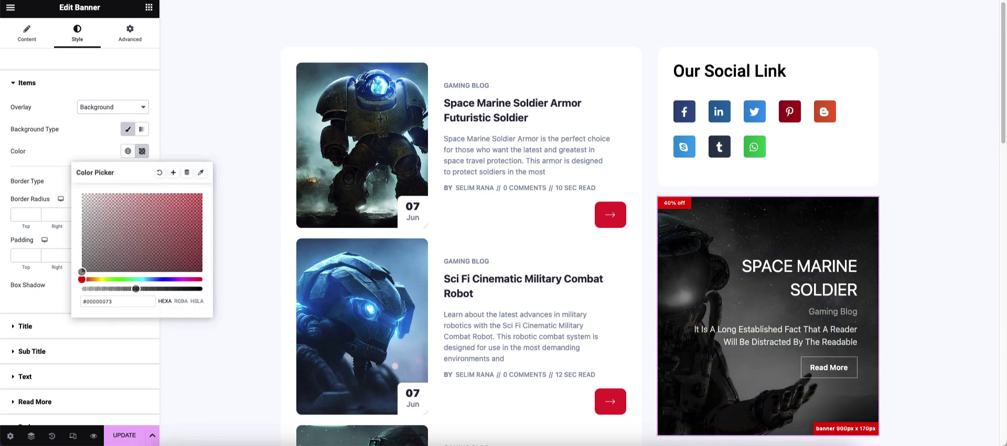
left_click(57, 295)
left_click(27, 83)
- Lower the description text colour's opacity to semi-transparent white
left_click(25, 159)
left_click(142, 183)
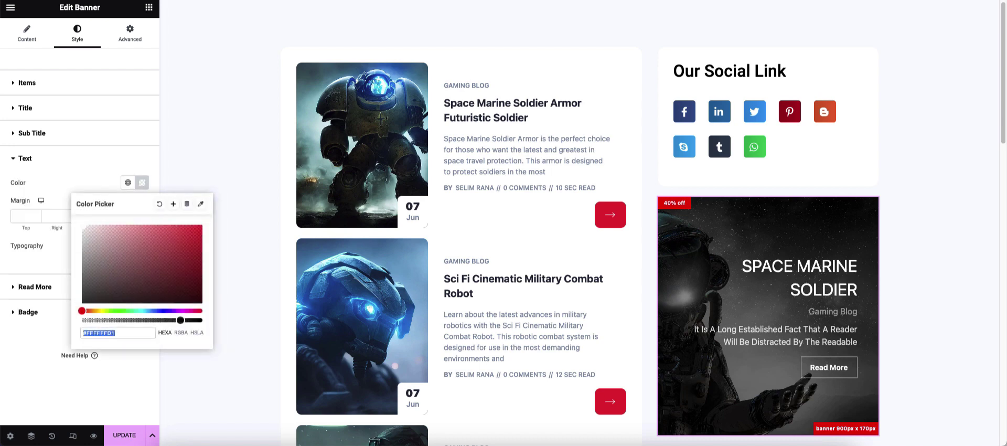
left_click_drag(181, 320, 167, 320)
left_click(25, 158)
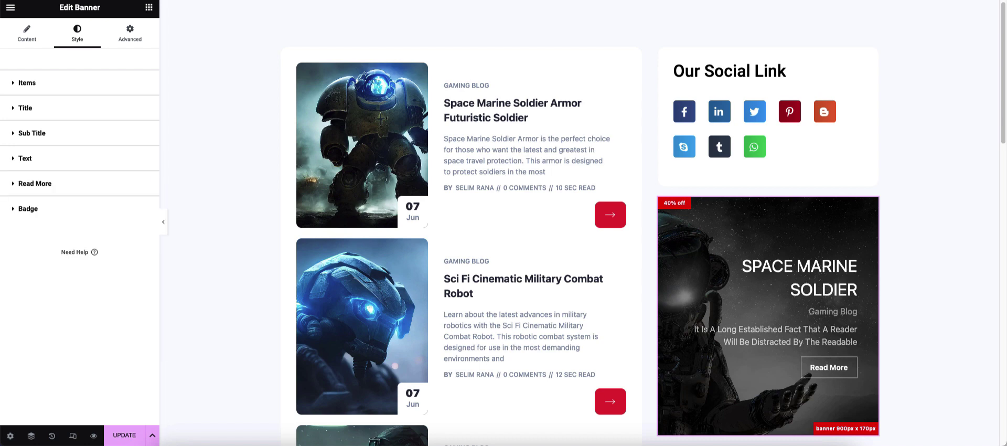
left_click(35, 184)
left_click(34, 184)
- Reduce the primary badge padding, unlink its sides, adjust horizontal padding, and save
left_click(27, 209)
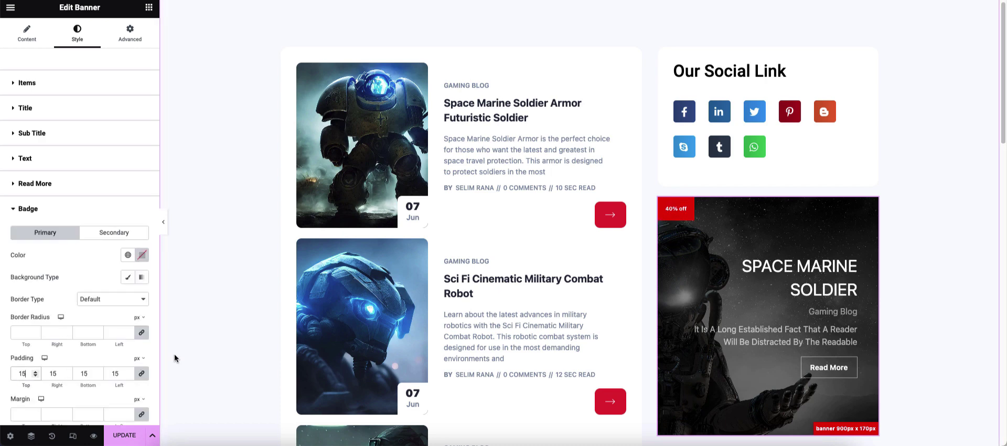
key("Down")
scroll(126, 336, "down", 2)
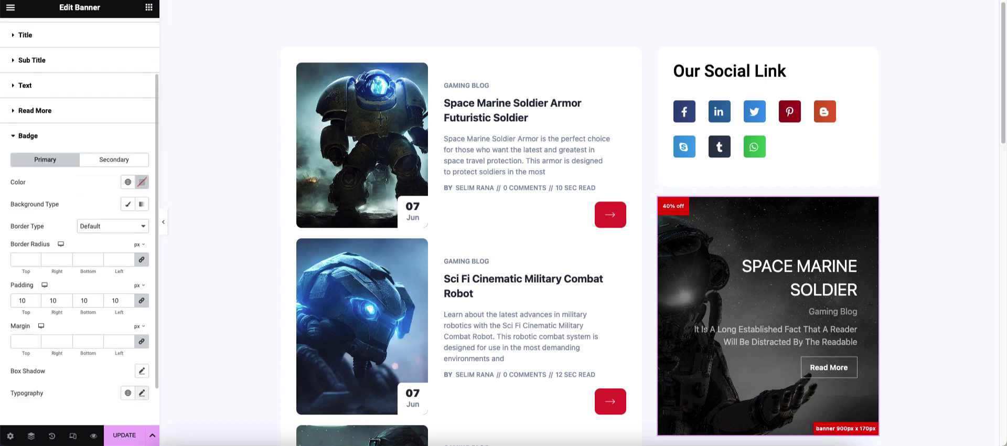
left_click(142, 391)
scroll(40, 368, "down", 2)
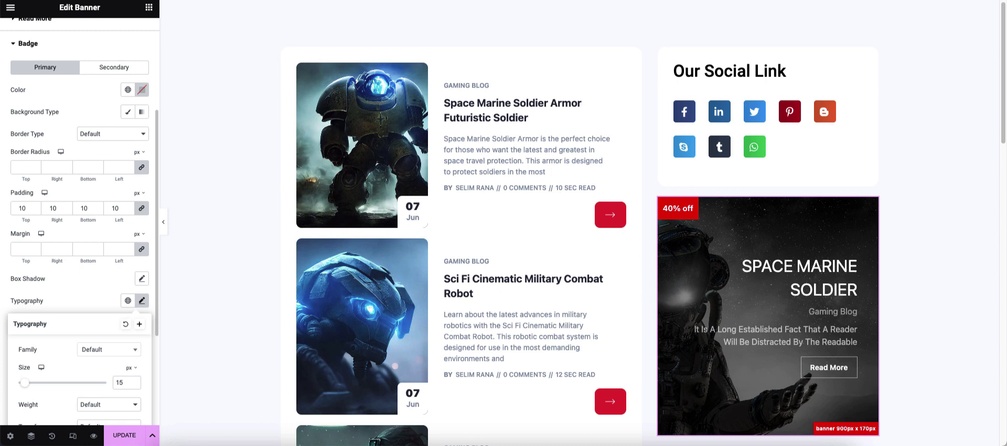
left_click(90, 295)
left_click(142, 208)
double_click(53, 254)
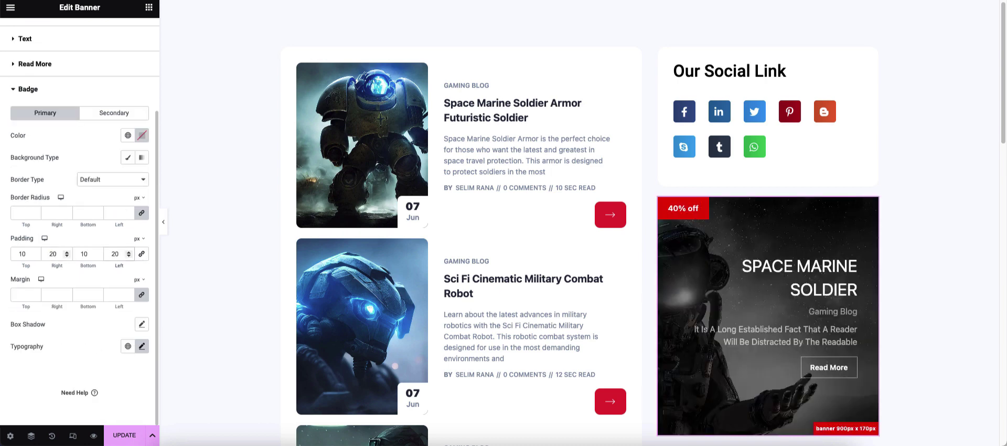
left_click(141, 346)
left_click(91, 264)
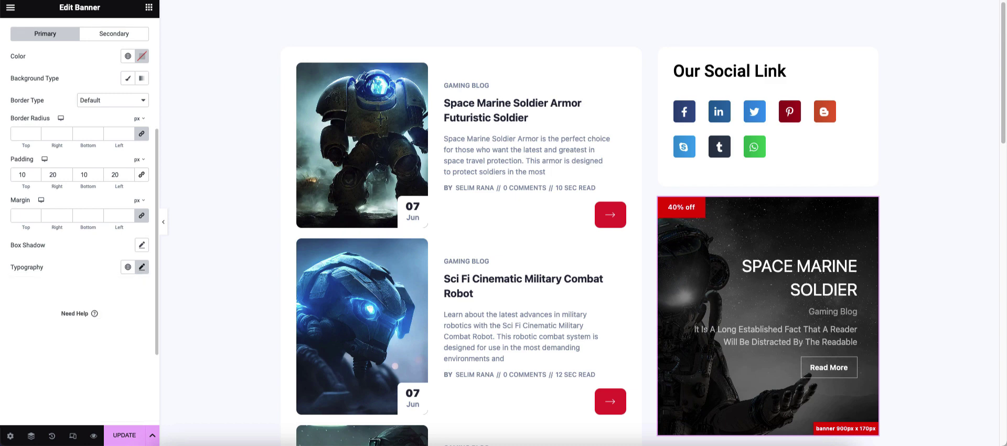
key("Down")
key("Down")
key("Down")
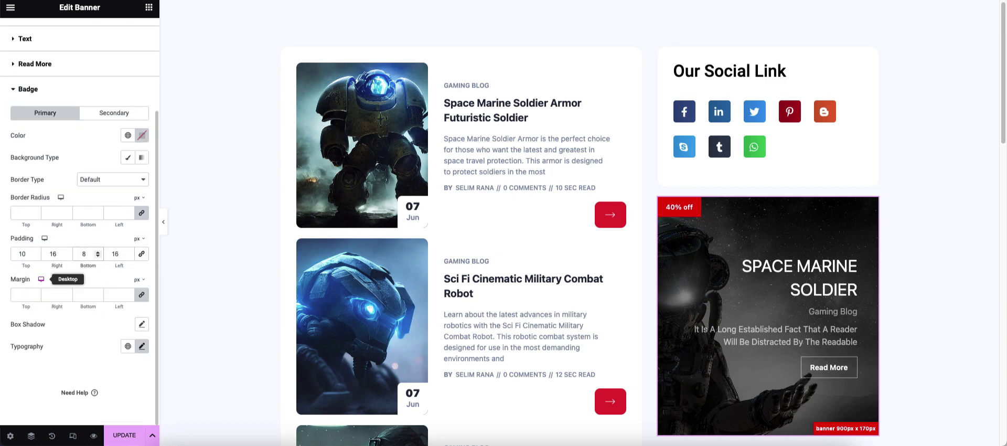
key("ctrl+s")
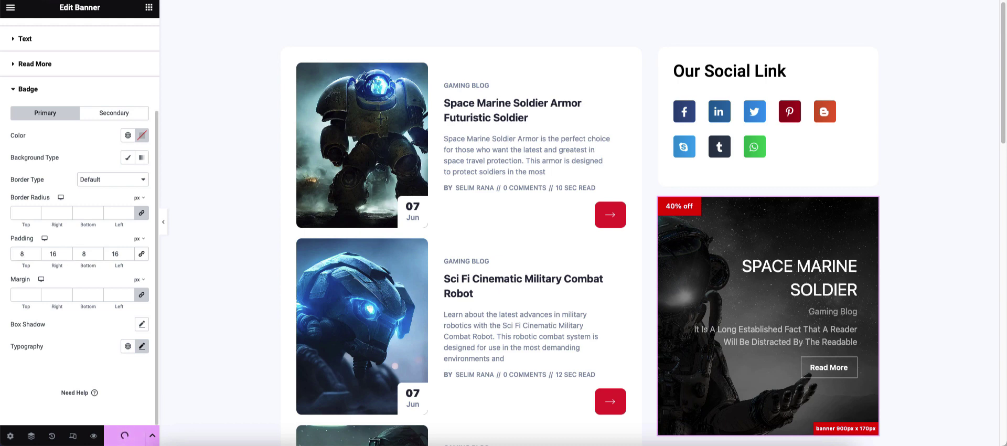
- Set the secondary badge's top padding to 8
scroll(580, 239, "down", 1)
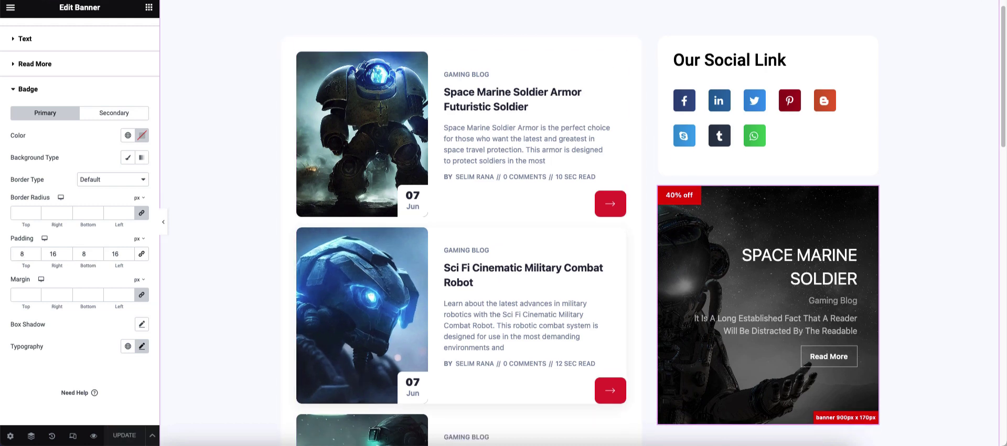
left_click(114, 113)
left_click(45, 113)
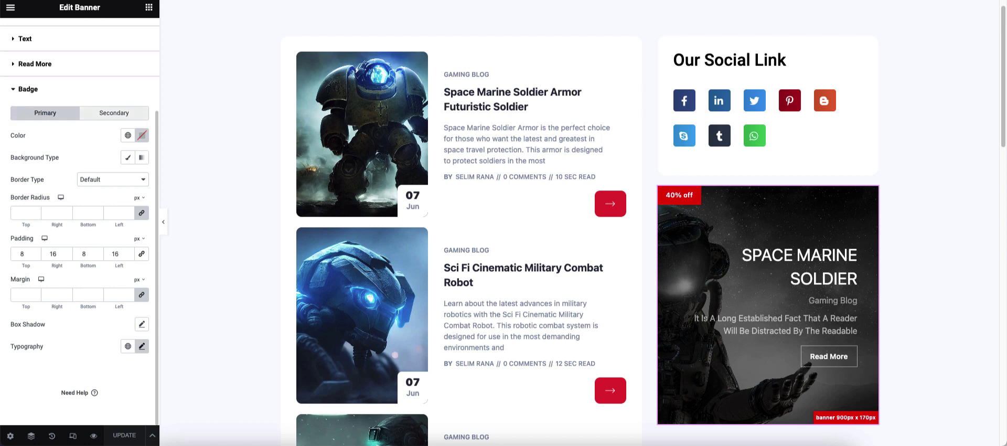
left_click(114, 113)
left_click(23, 254)
type("8")
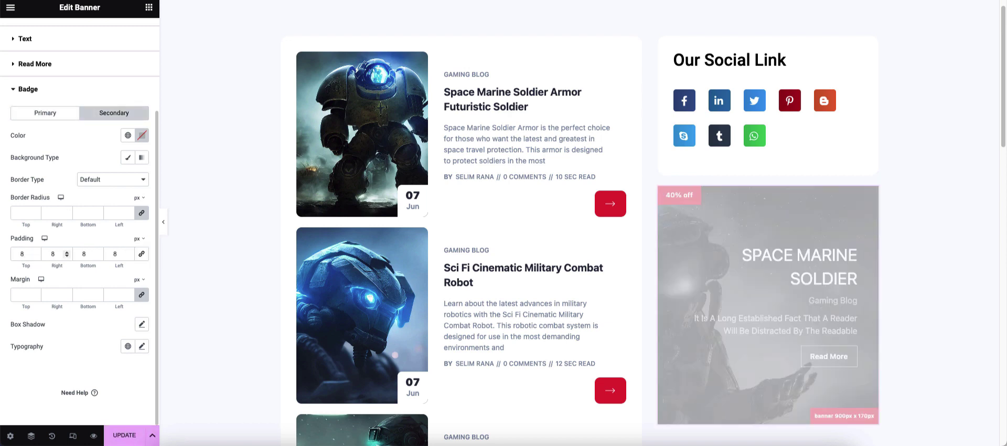
key("Tab")
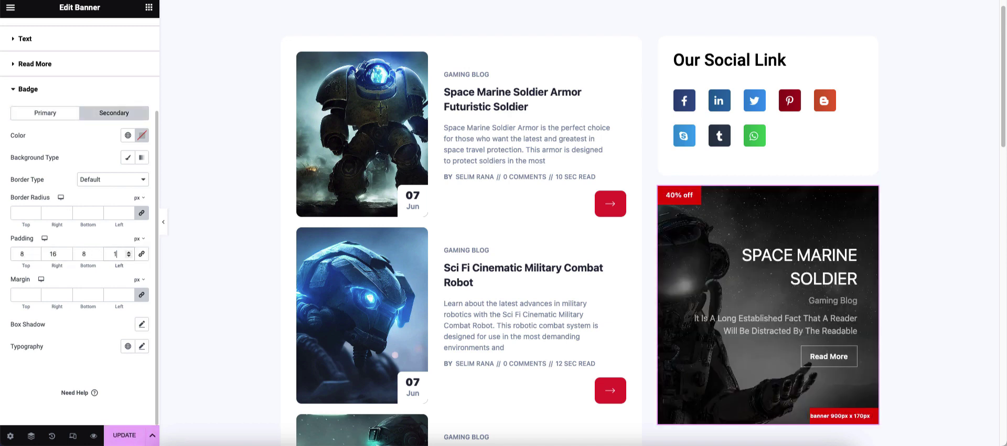
- Set the secondary badge text size to 11
left_click(45, 113)
left_click(141, 347)
scroll(142, 347, "down", 2)
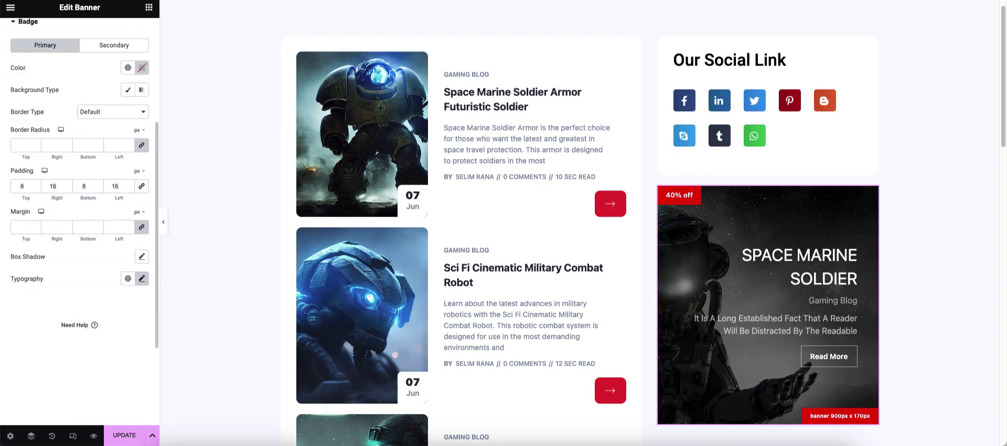
scroll(79, 236, "up", 2)
left_click(114, 113)
left_click(141, 346)
scroll(142, 345, "down", 2)
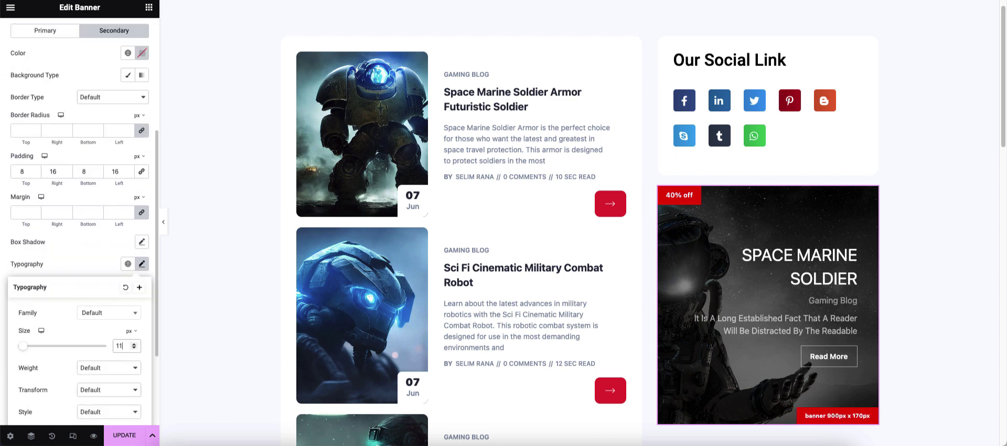
key("Escape")
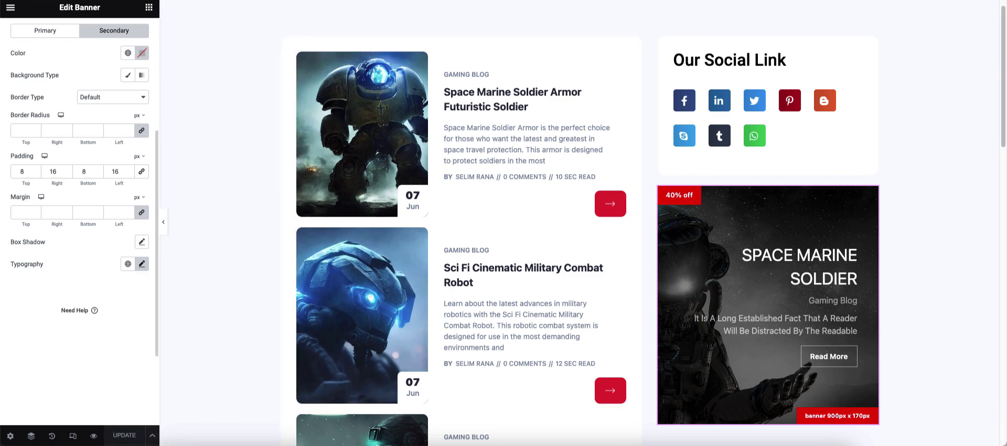
scroll(79, 210, "up", 5)
left_click(23, 83)
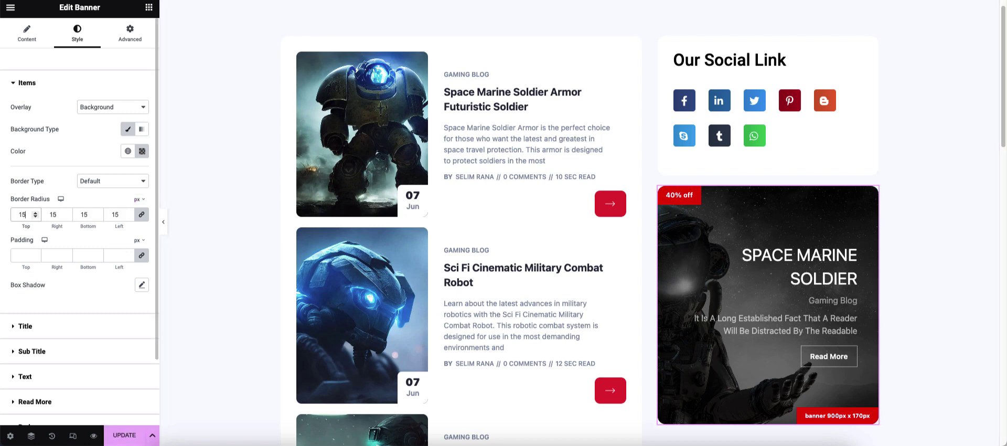
- Set Show Primary Badge and Show Secondary Badge to No, then save
left_click(27, 34)
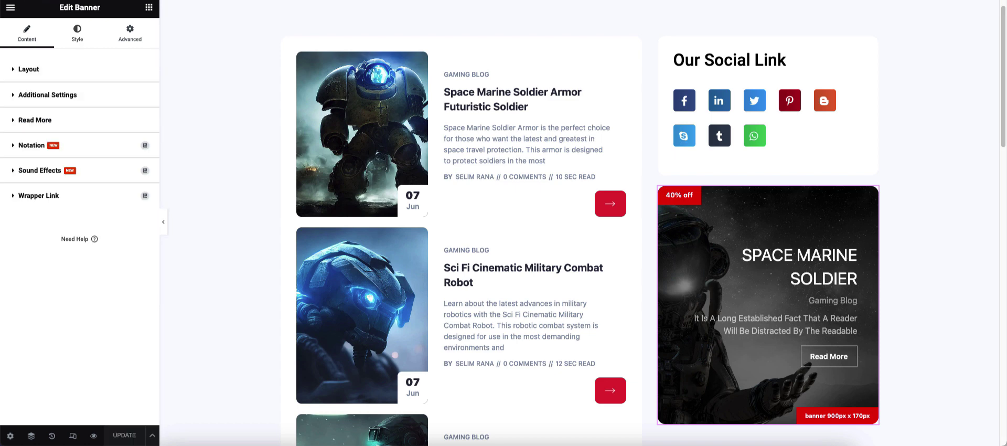
left_click(47, 94)
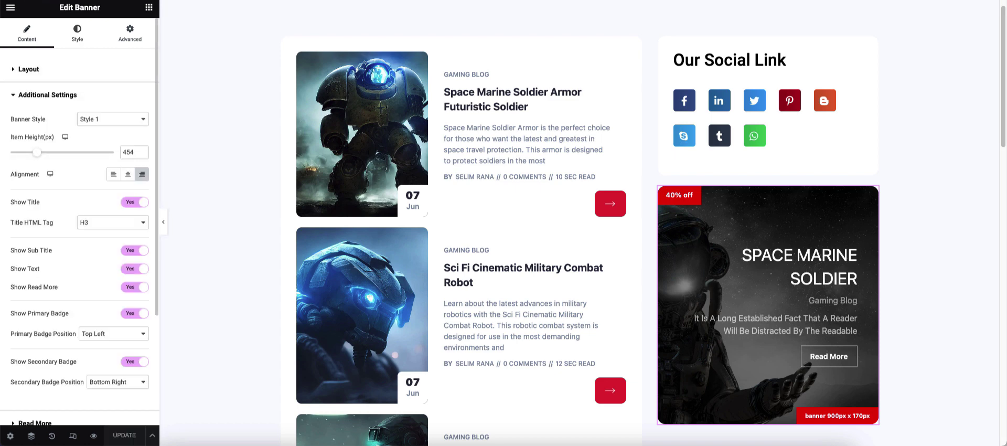
left_click(135, 313)
left_click(135, 340)
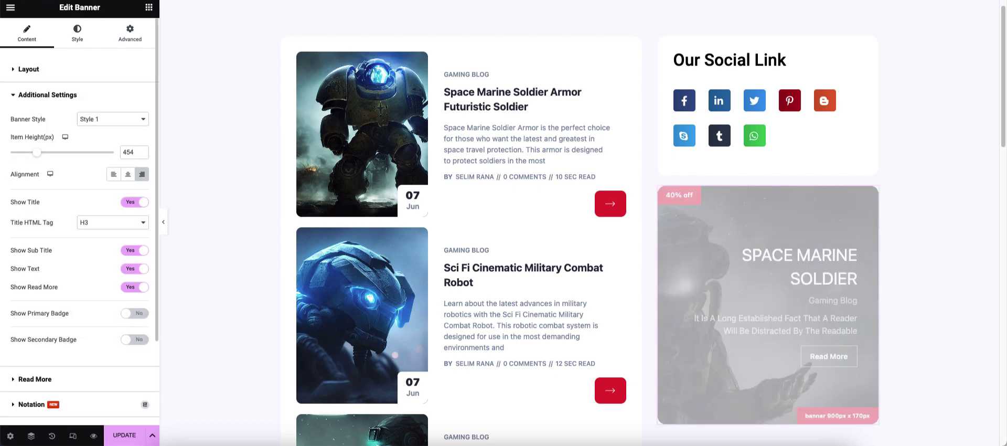
key("ctrl+s")
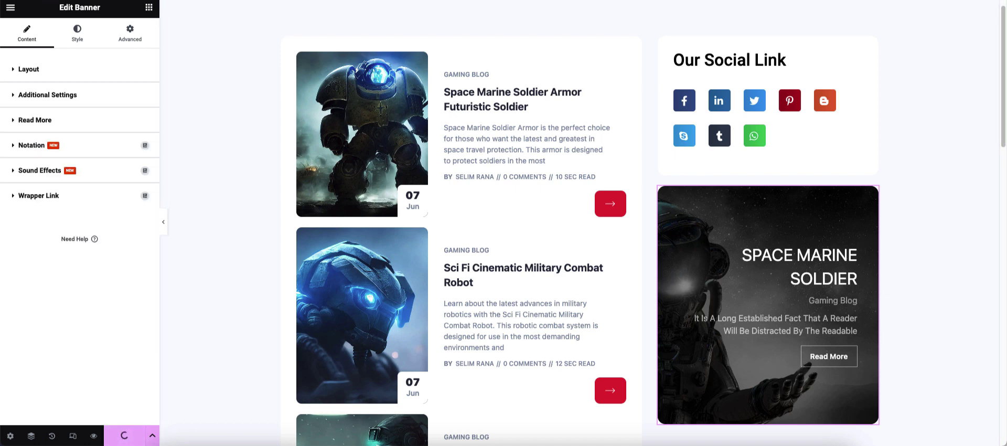
scroll(582, 223, "down", 3)
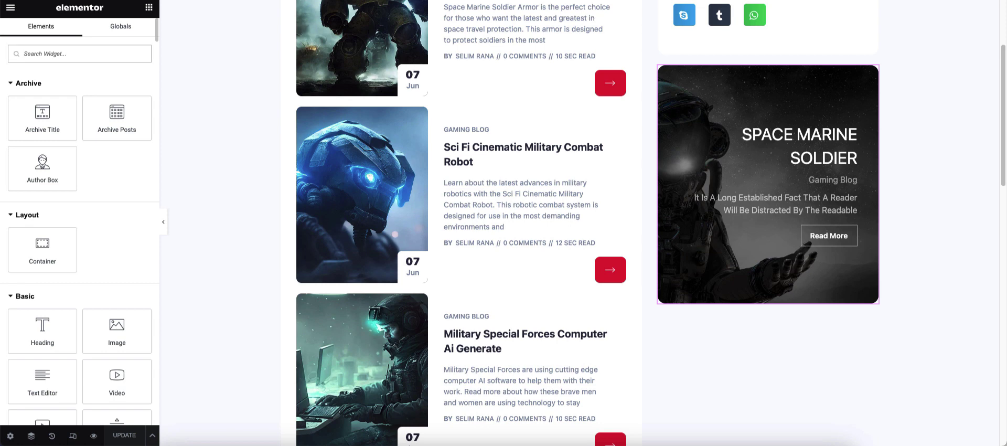
- Drag the Recent Comments widget into the sidebar below the Space Marine Soldier banner
scroll(42, 246, "down", 10)
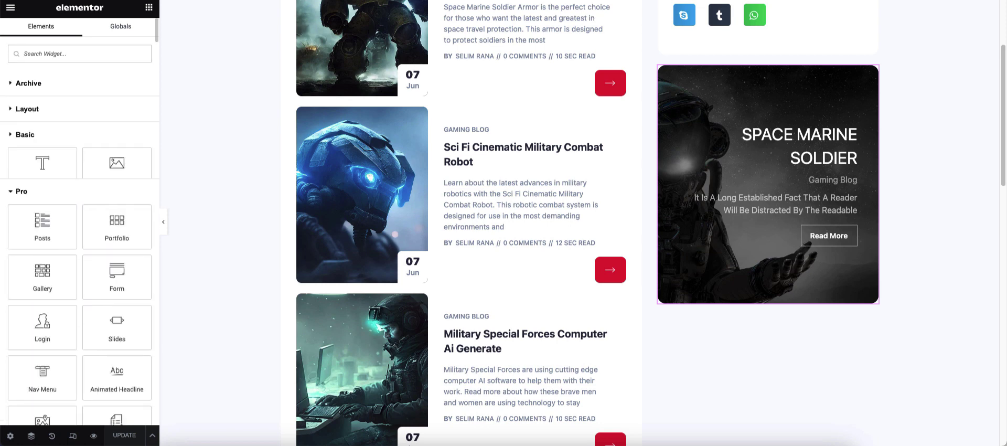
scroll(42, 246, "down", 5)
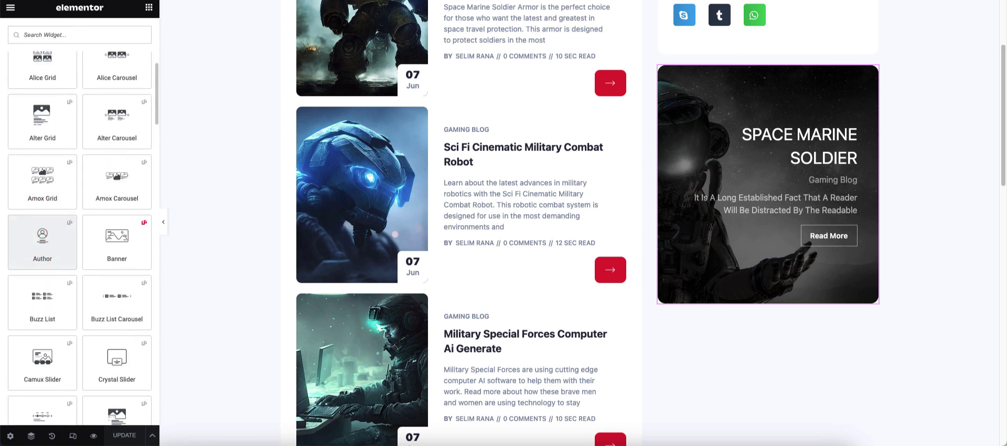
scroll(117, 247, "down", 7)
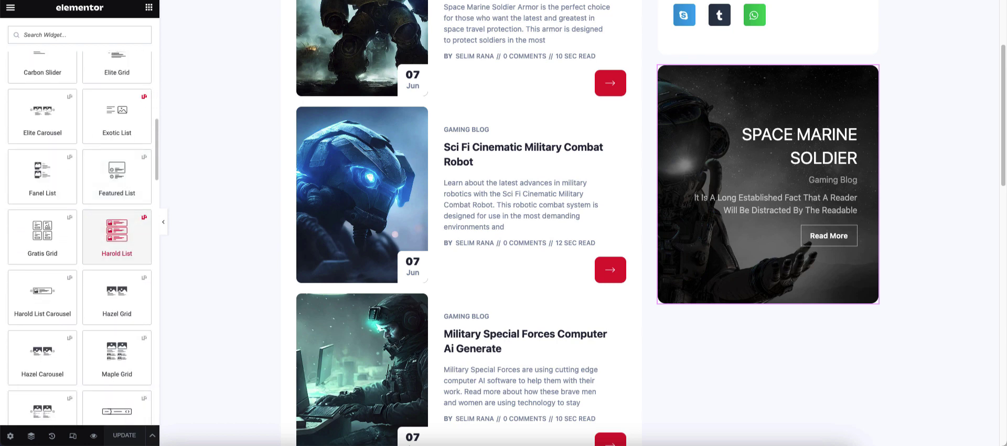
scroll(117, 294, "down", 7)
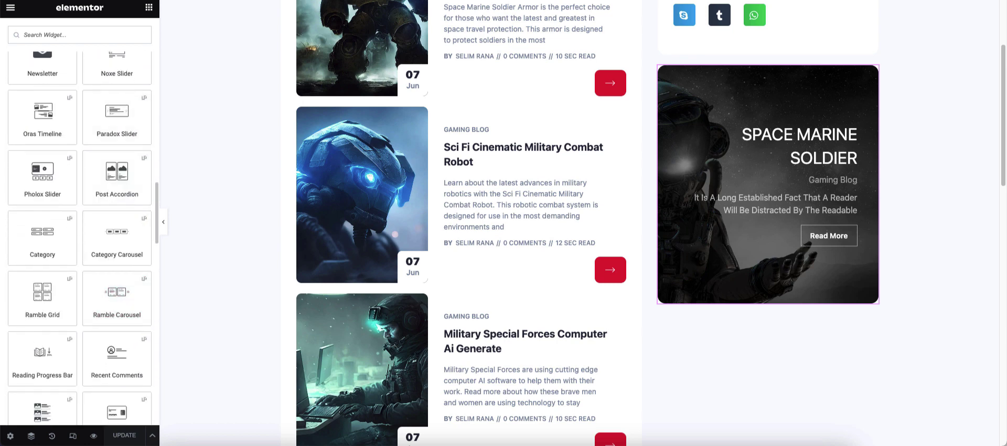
scroll(117, 307, "down", 1)
left_click_drag(116, 307, 721, 302)
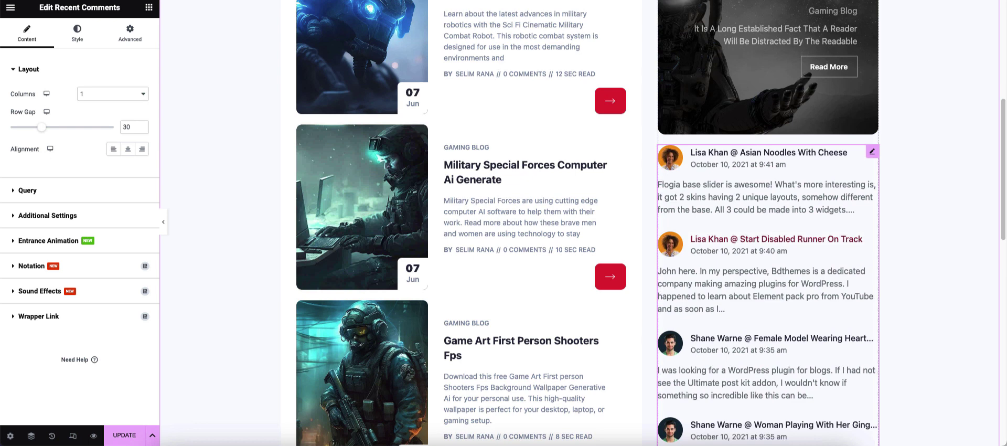
- Give the Recent Comments container 30 px padding
right_click(777, 190)
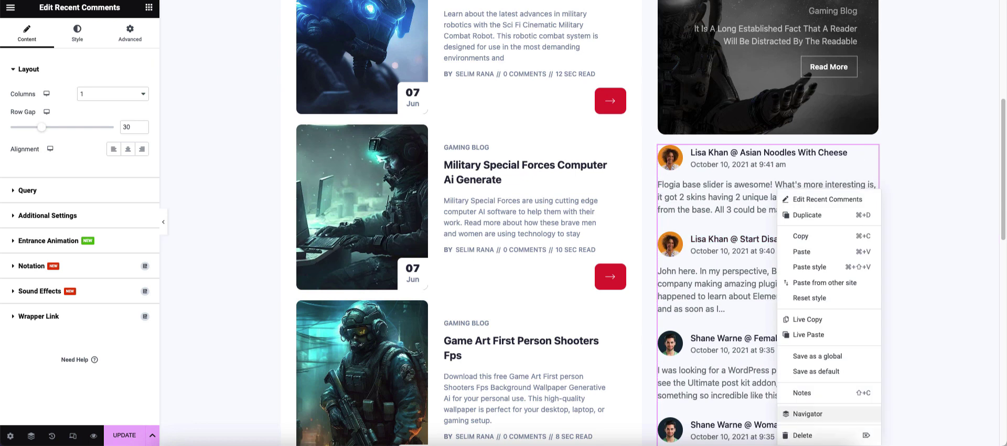
left_click(130, 33)
left_click(665, 152)
left_click(130, 33)
left_click(23, 146)
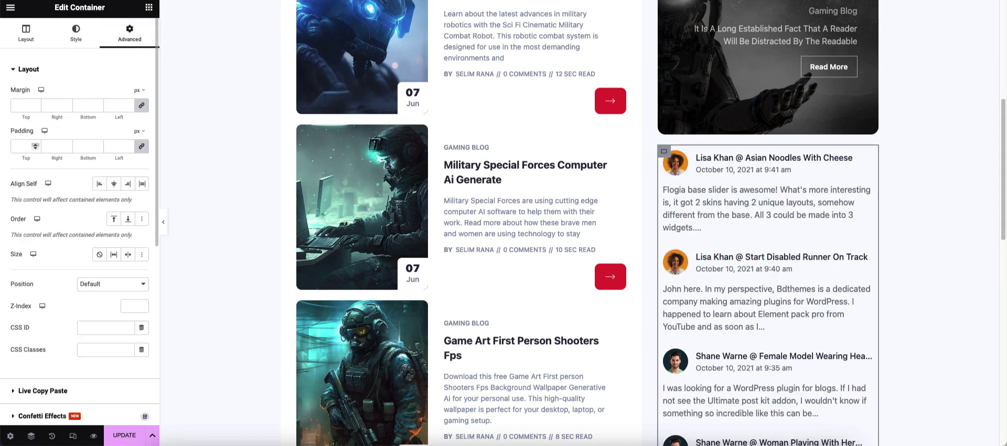
type("1")
left_click(35, 144)
- Give the container a classic white background and 15 px rounded corners
left_click(76, 33)
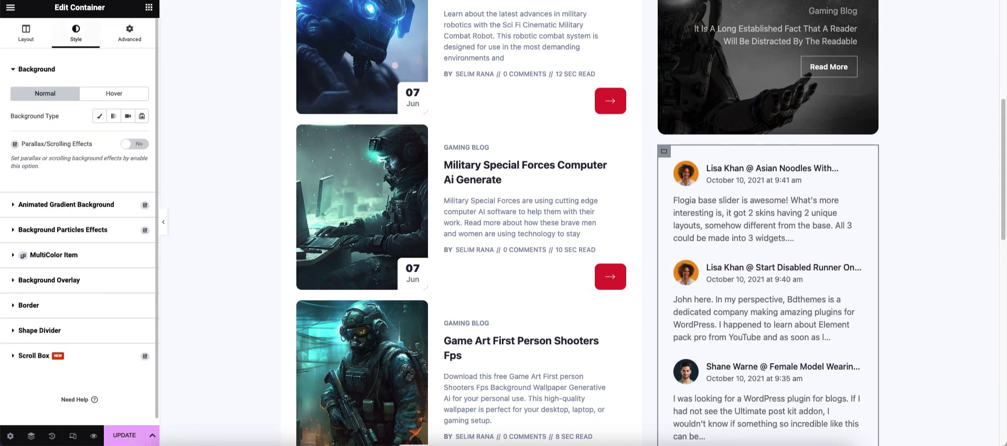
left_click(99, 116)
left_click(141, 185)
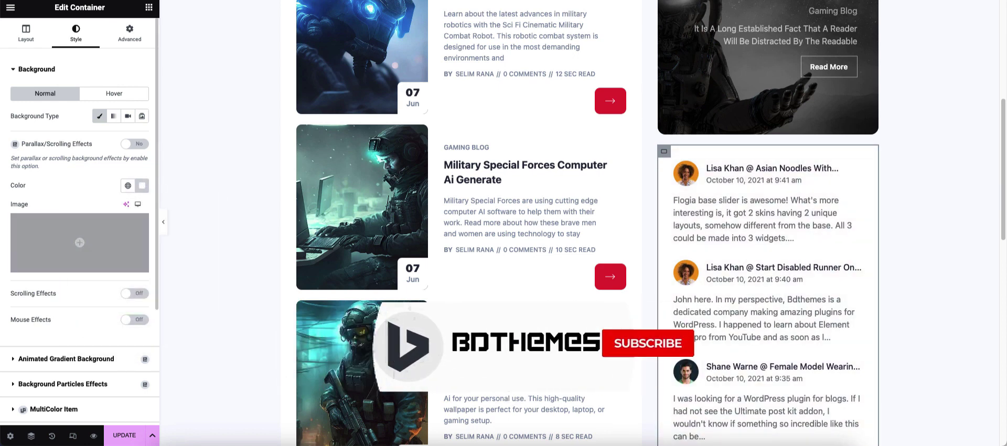
left_click(36, 69)
left_click(29, 209)
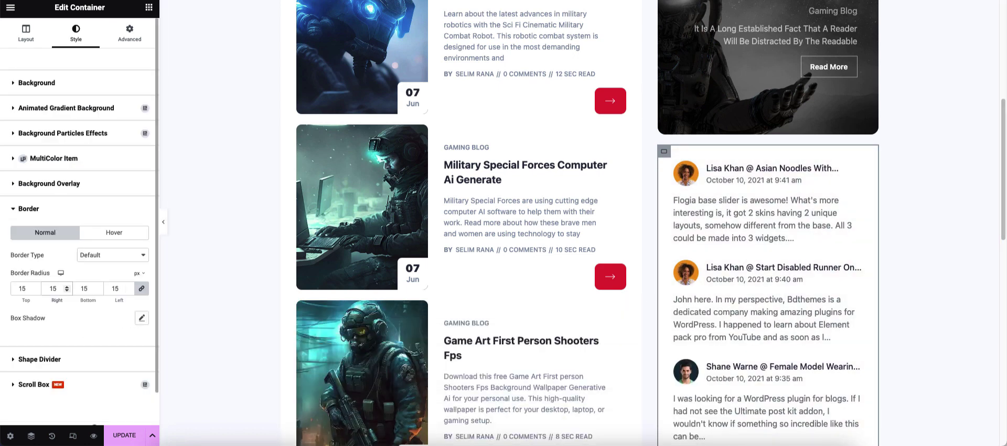
left_click(163, 222)
left_click(5, 222)
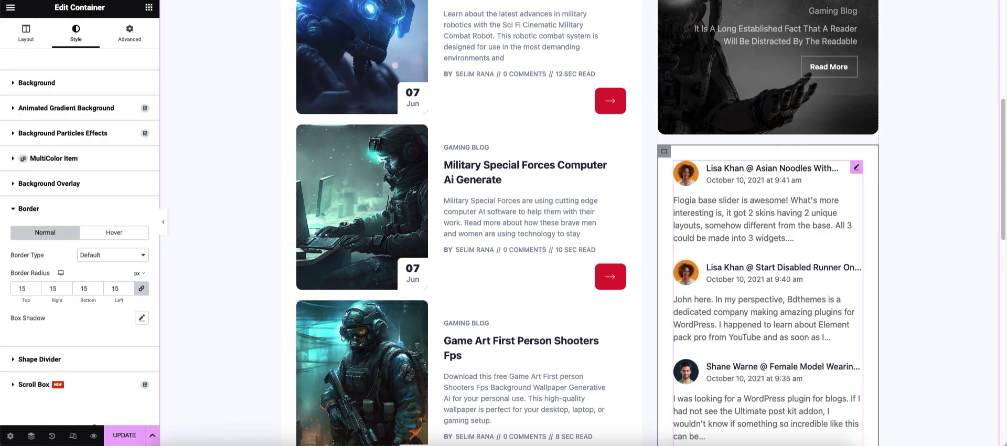
left_click(857, 167)
scroll(498, 289, "down", 2)
scroll(499, 289, "up", 7)
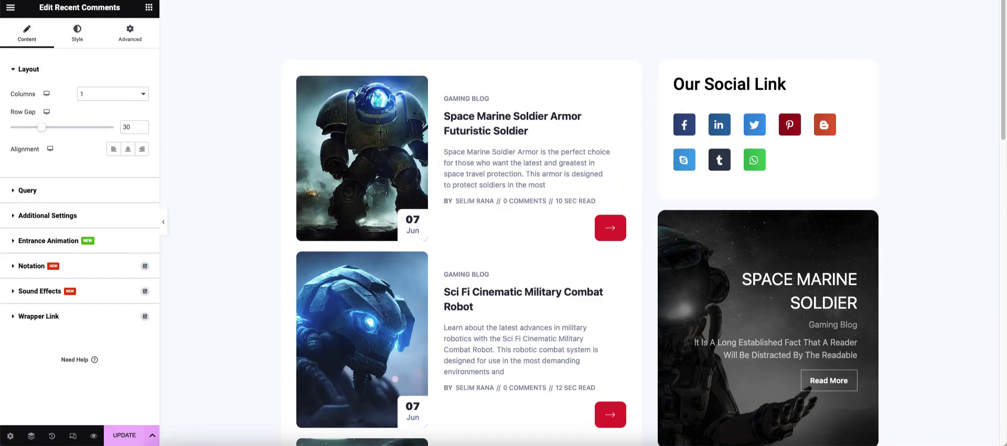
- Copy the Our Social Link heading and paste it into the comments box
scroll(498, 288, "down", 6)
scroll(498, 288, "down", 2)
scroll(735, 262, "up", 3)
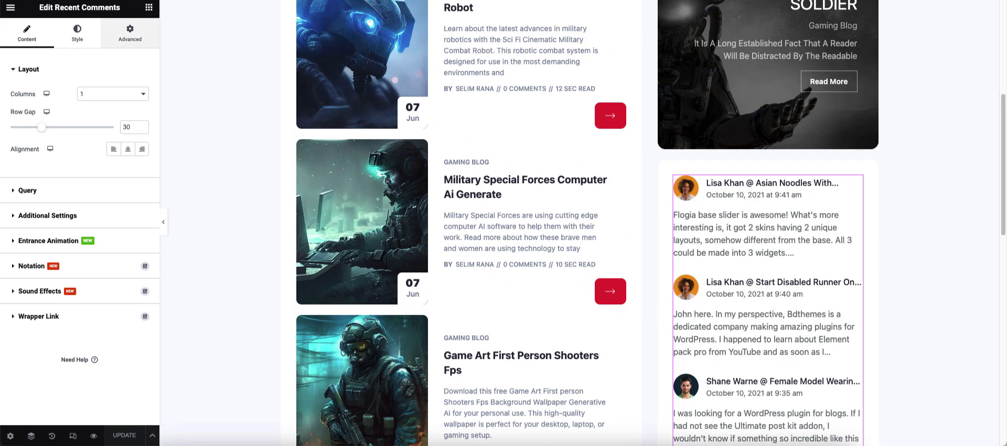
left_click(149, 7)
scroll(706, 210, "up", 6)
right_click(706, 89)
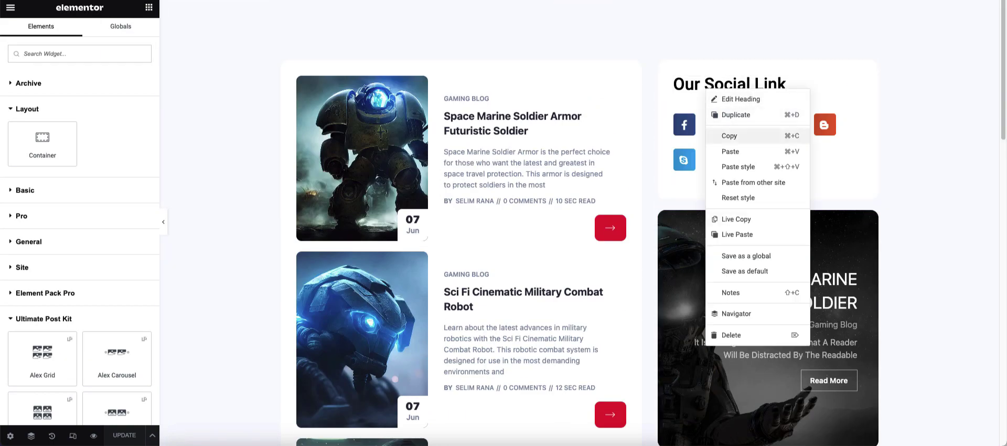
left_click(727, 136)
scroll(727, 210, "down", 5)
right_click(702, 262)
left_click(735, 267)
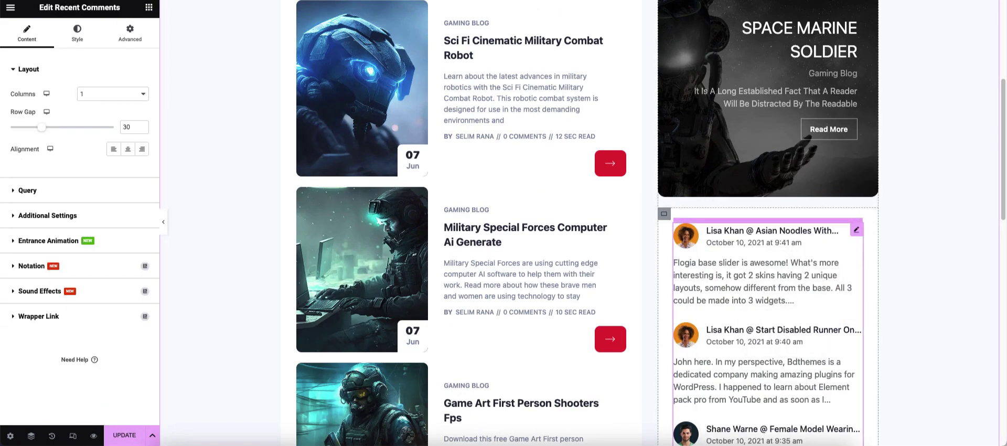
- Move the pasted heading above the comments list and update the template
scroll(755, 262, "down", 10)
left_click_drag(734, 92, 742, 170)
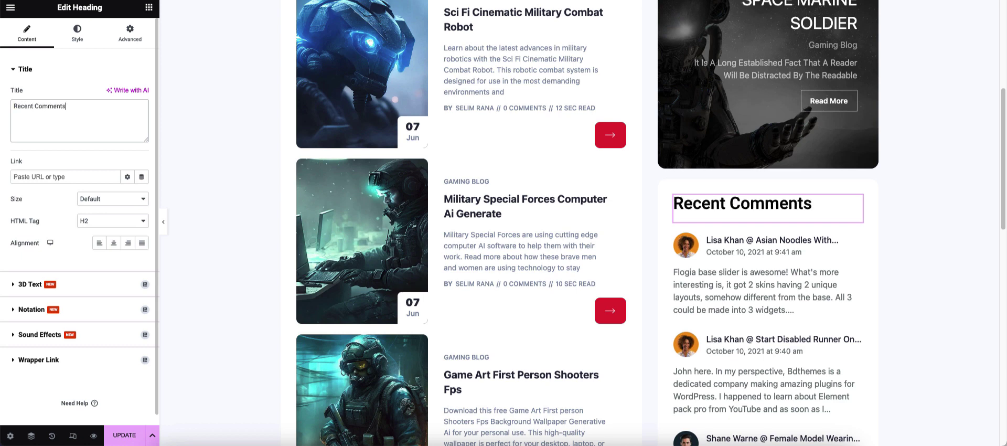
left_click(124, 434)
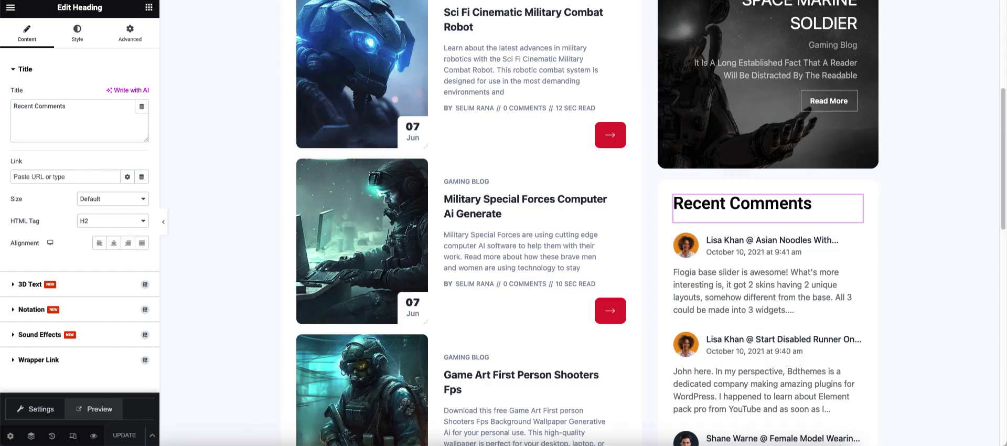
- Set the Our Social Link container's bottom margin to 15 px
scroll(580, 223, "up", 5)
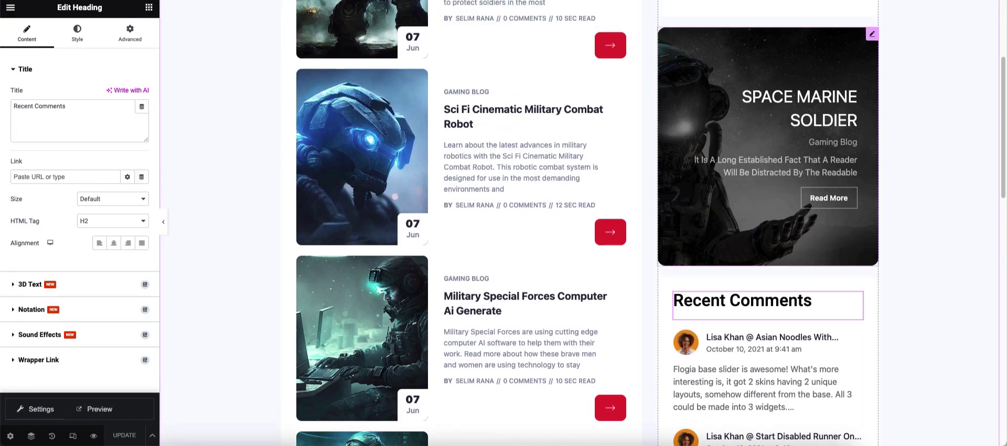
left_click(664, 66)
left_click(129, 33)
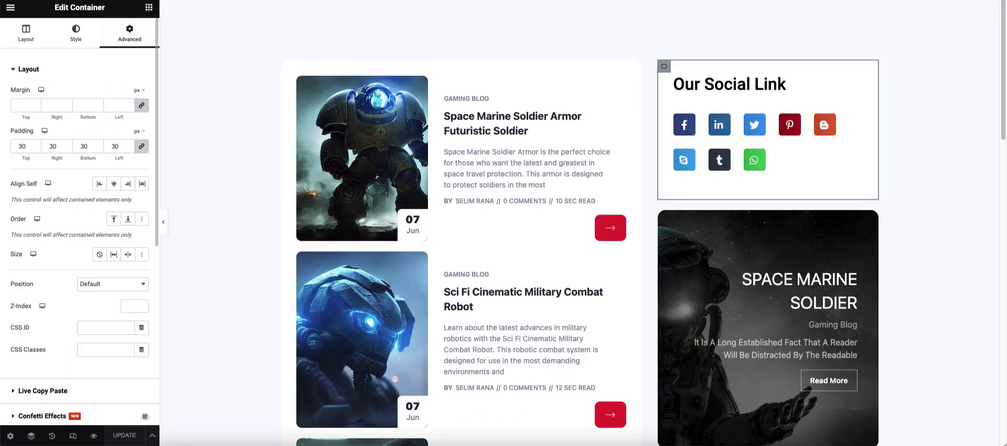
left_click(84, 105)
type("15")
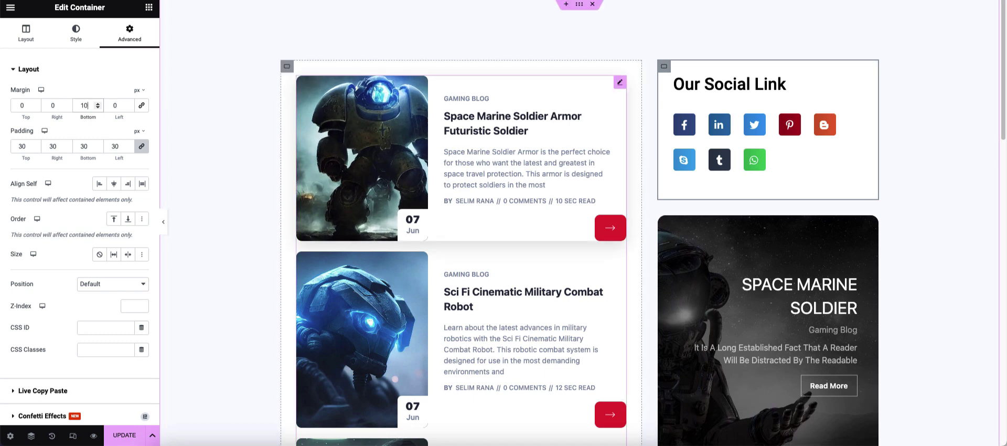
- Give the Space Marine Soldier banner a 10 px bottom margin and save the template with UPDATE
left_click(873, 223)
scroll(769, 252, "down", 4)
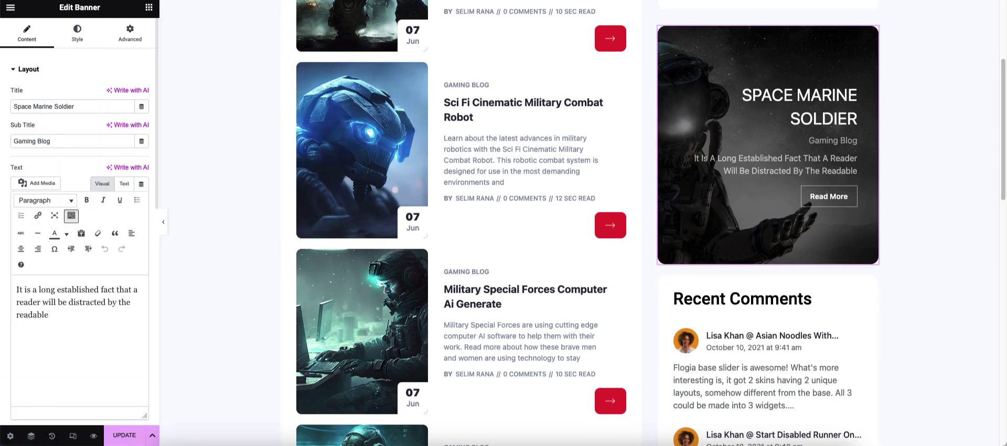
left_click(130, 34)
type("10")
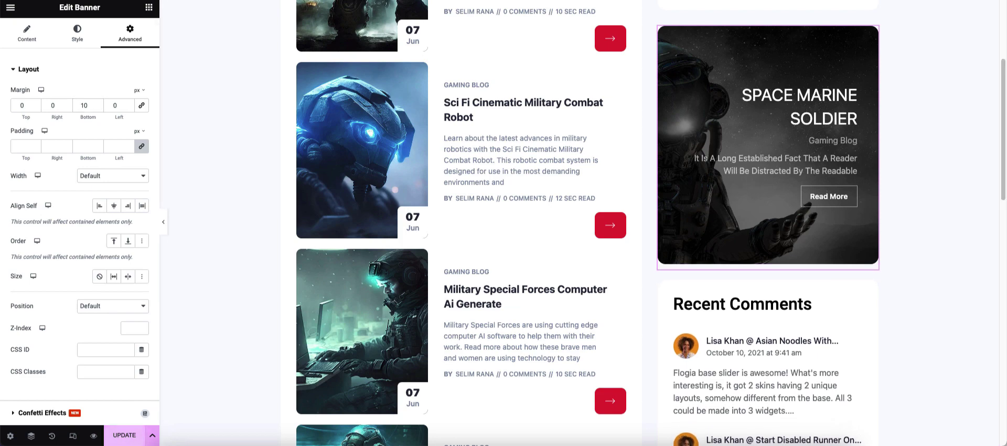
left_click(124, 435)
- Review the post card list's query and display options
scroll(461, 252, "down", 2)
left_click(462, 252)
scroll(461, 252, "down", 13)
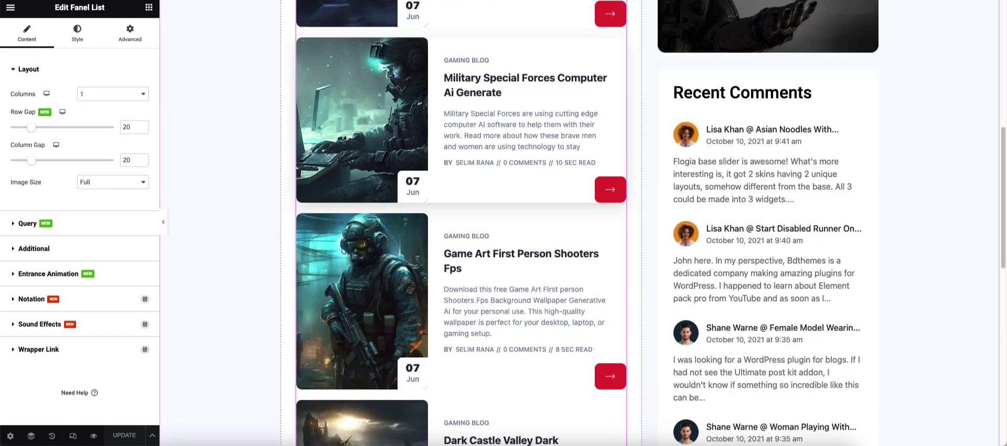
left_click(29, 69)
left_click(29, 95)
left_click(28, 95)
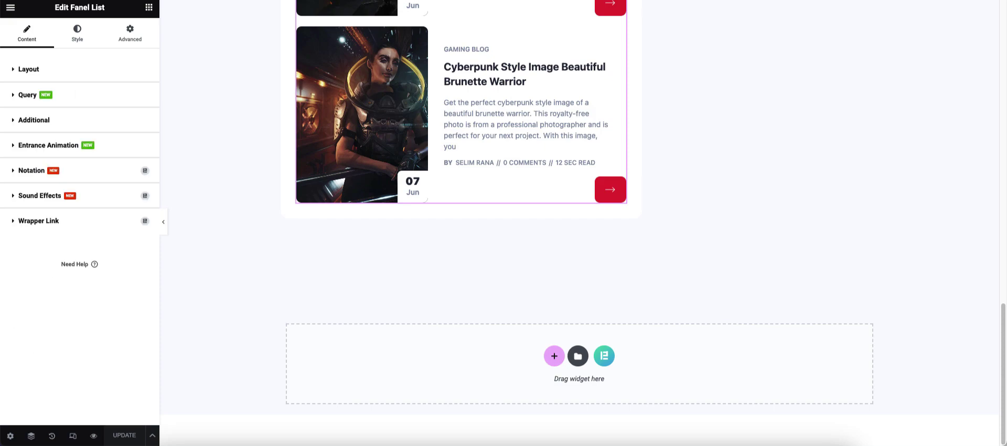
left_click(34, 120)
scroll(34, 120, "down", 5)
scroll(79, 210, "up", 5)
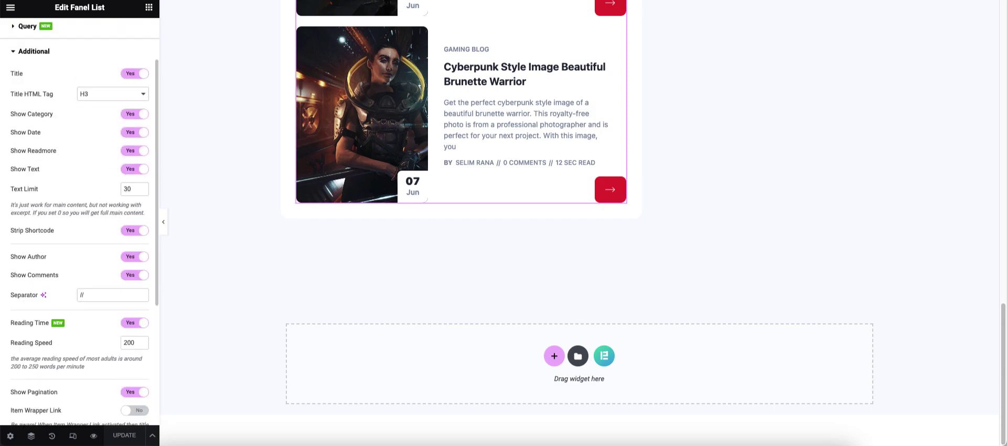
- Check the post list's source and category, then preview the archive page on the site
left_click(28, 27)
scroll(461, 252, "up", 8)
scroll(462, 251, "down", 10)
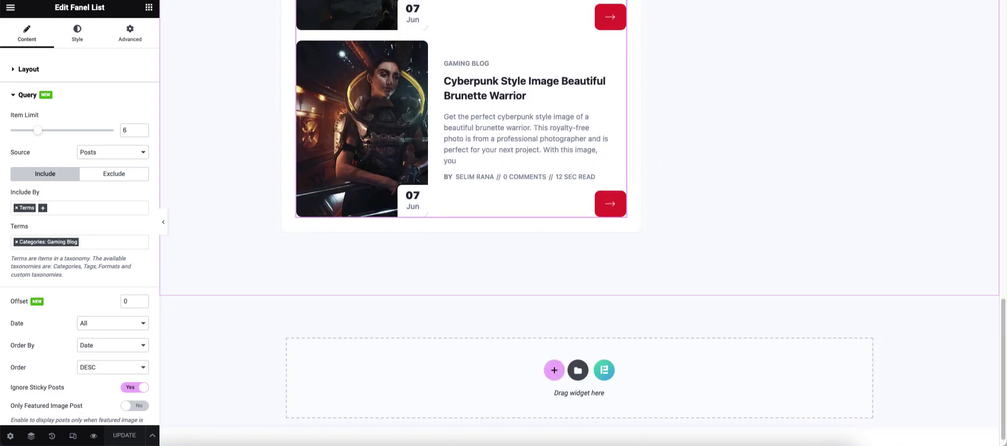
scroll(462, 251, "up", 15)
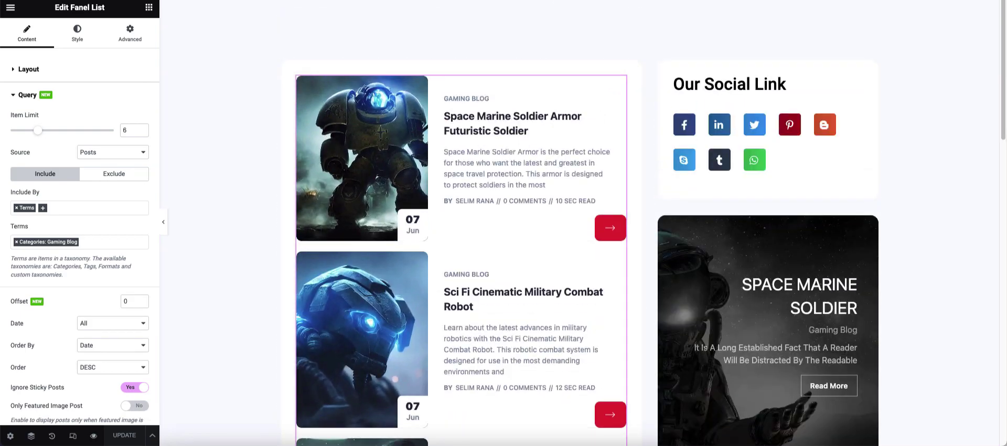
left_click(93, 436)
left_click(96, 408)
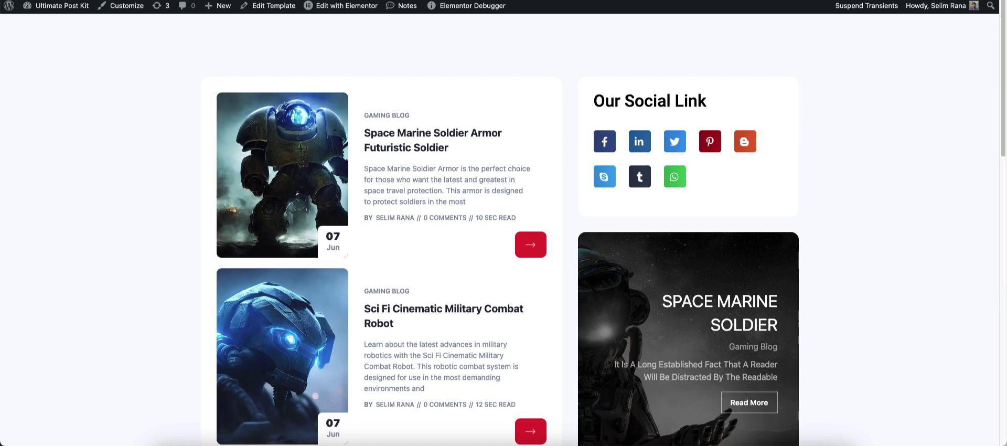
- Scroll the live archive page to the 'Cyberpunk Style Image Beautiful Brunette Warrior' card beside Recent Comments
scroll(611, 223, "down", 3)
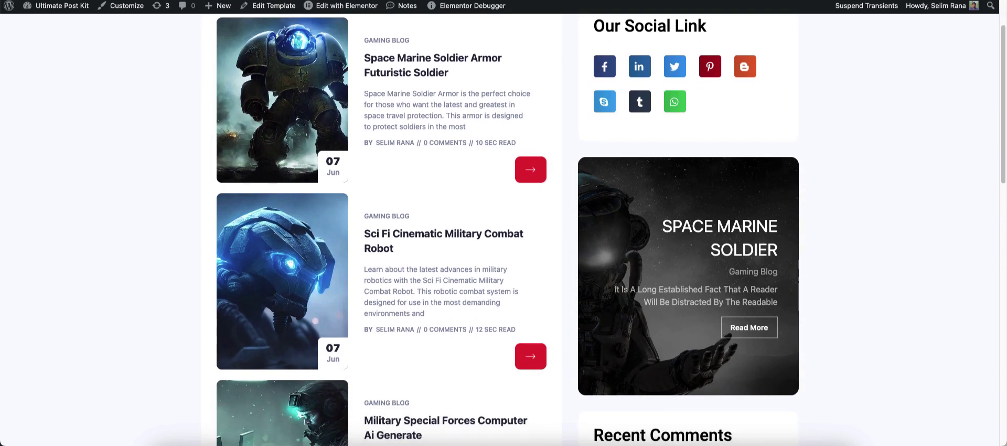
scroll(611, 223, "down", 15)
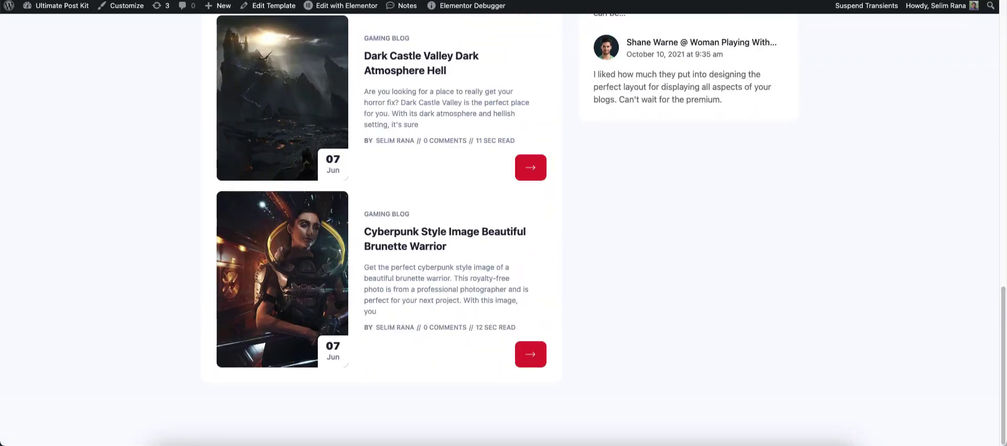
scroll(611, 223, "up", 10)
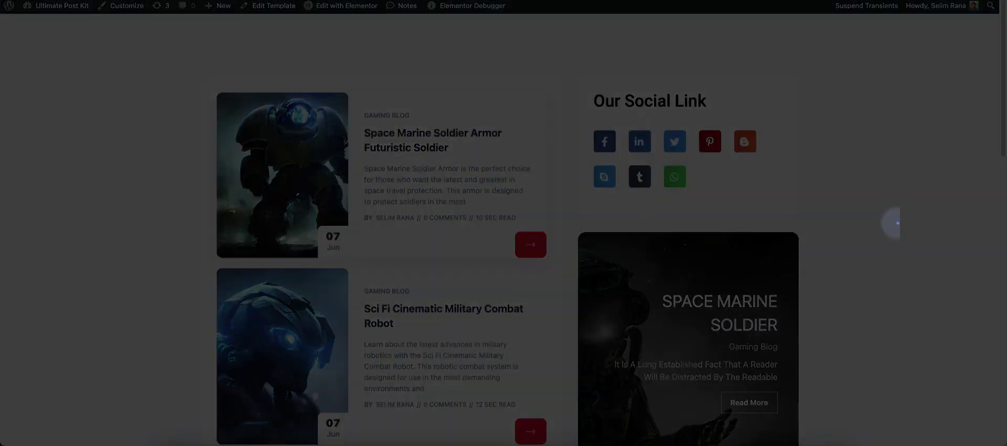